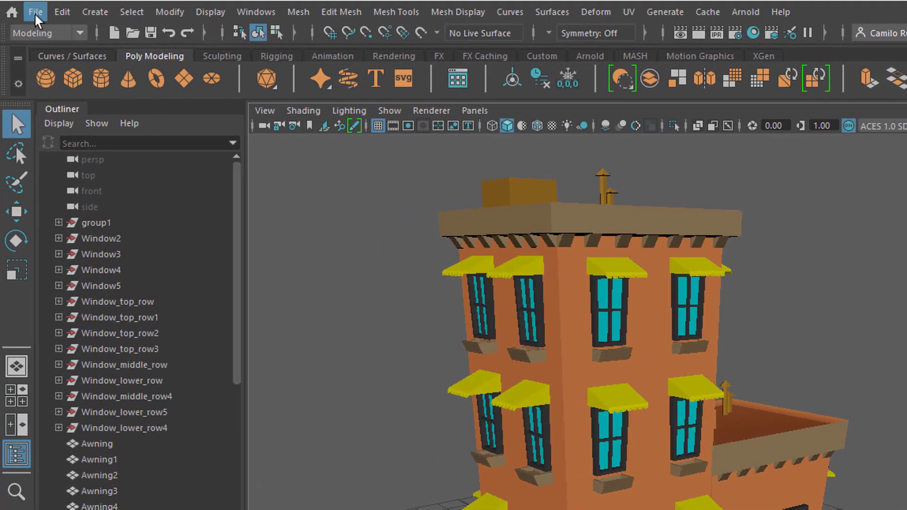
Start a new project in the Project Window and name it Texture_CarttonBuilding_Project_FA24.
left_click(36, 15)
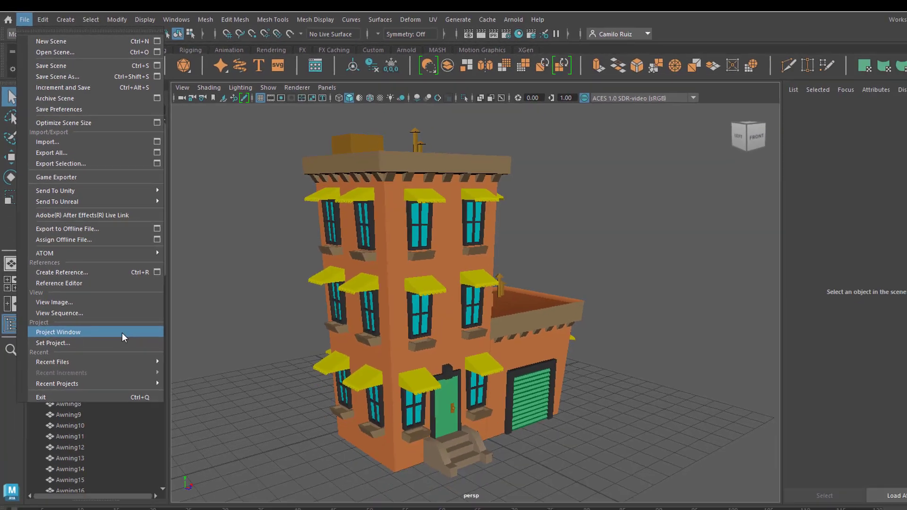
left_click(178, 467)
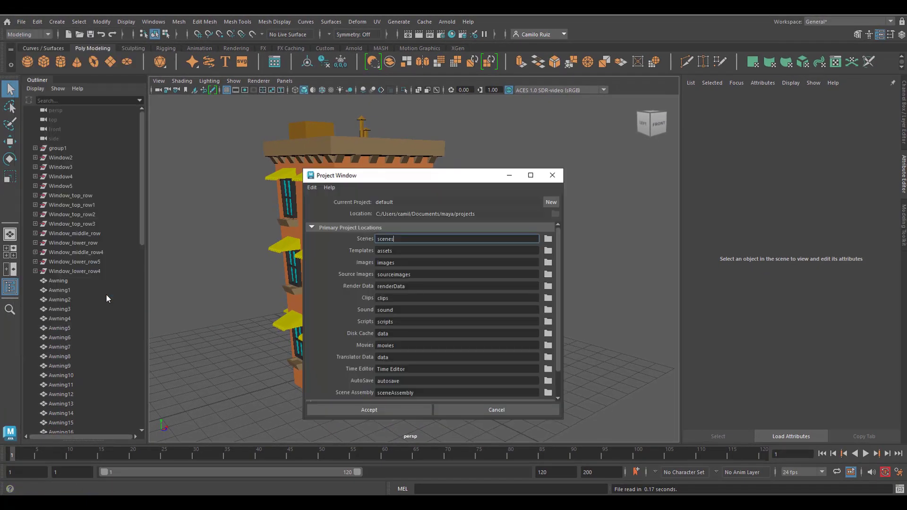
left_click(550, 202)
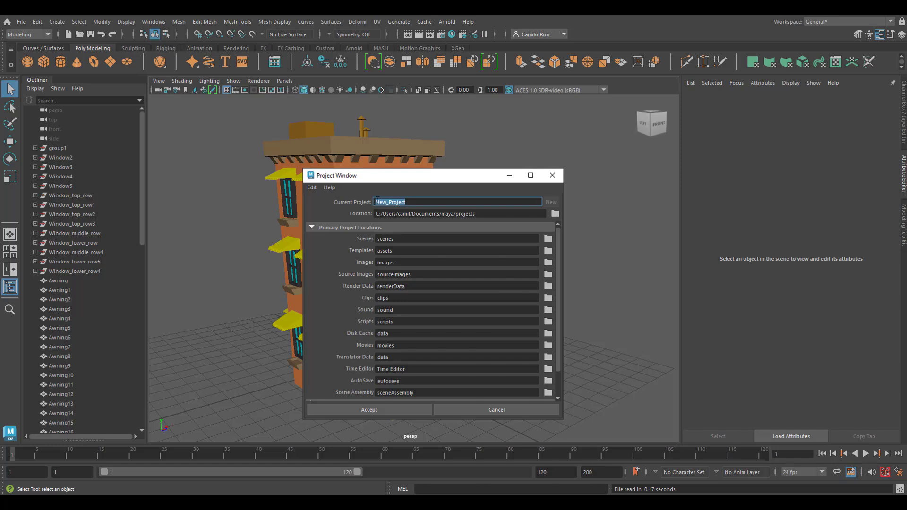
key("BackSpace")
type("Texture_CarttonBuilding_Project_FA24")
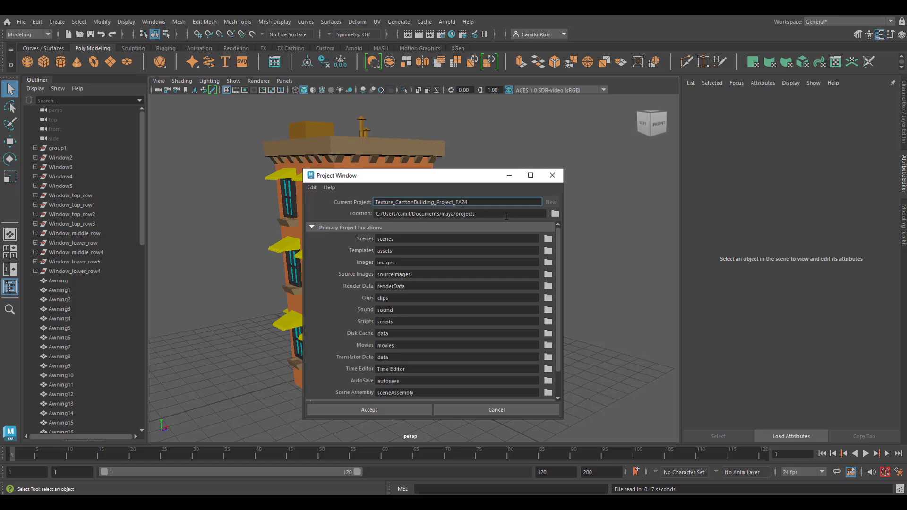
left_click(555, 214)
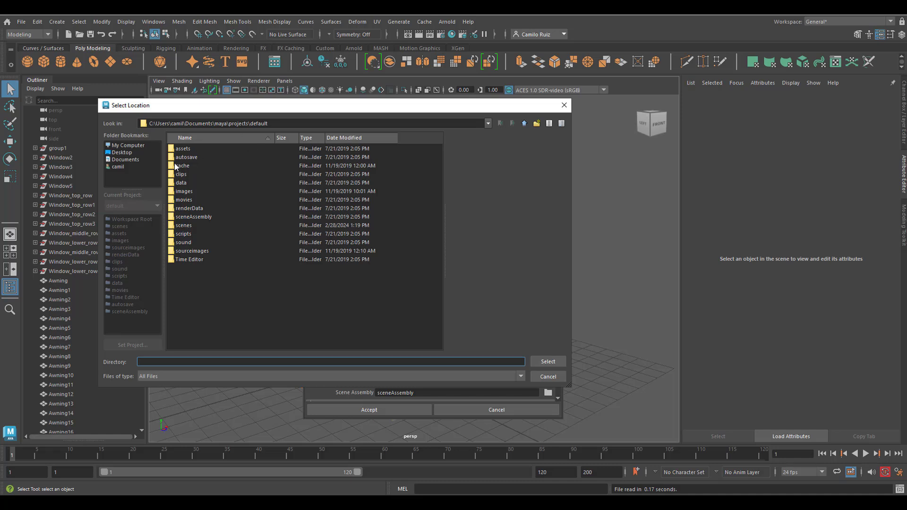
left_click(126, 153)
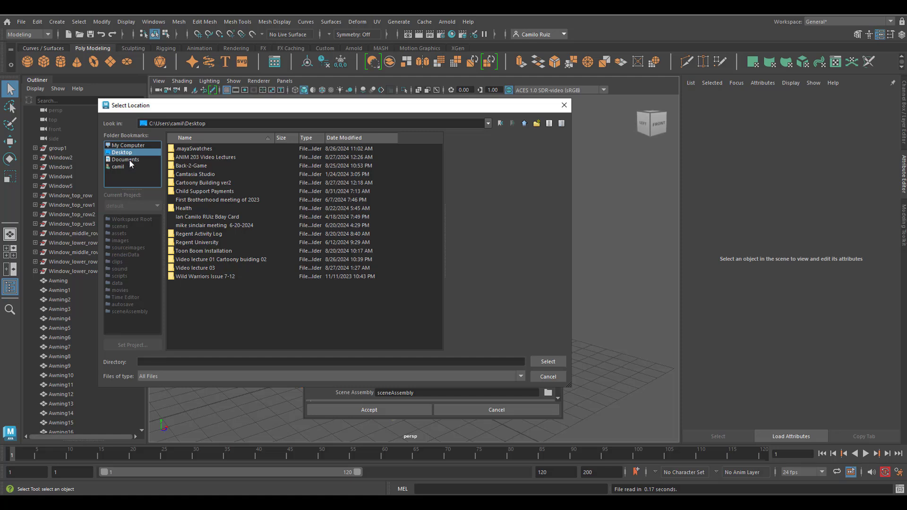
left_click(126, 159)
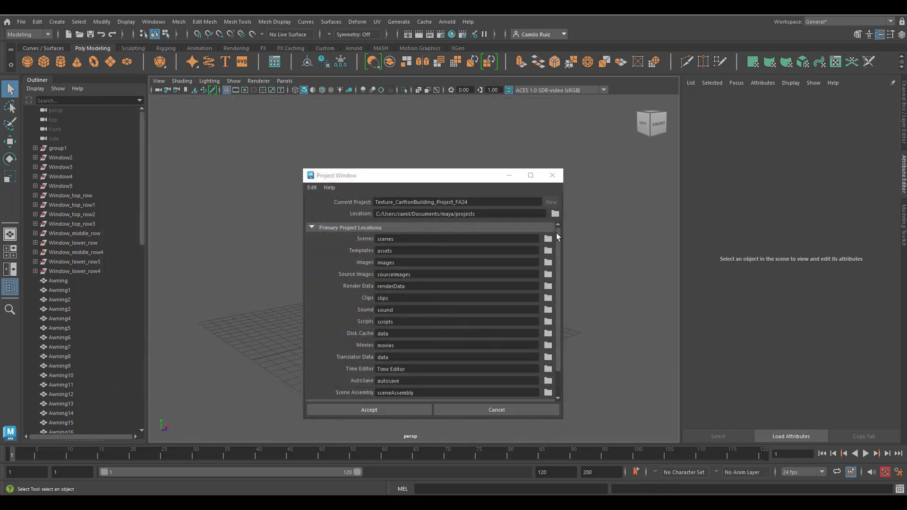
scroll(558, 236, "down", 3)
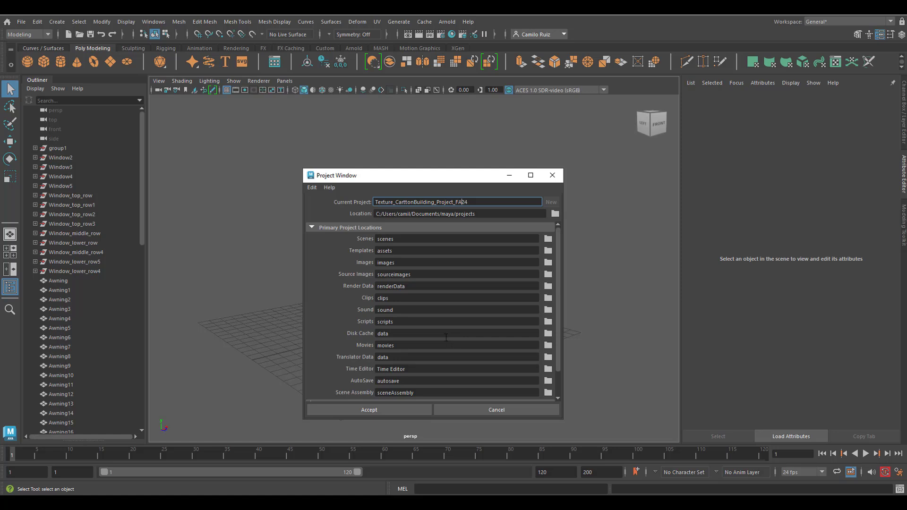
Accept the new project with its default folders, and set Texture_CarttonBuilding_Project_FA24 as the current project.
left_click(382, 410)
left_click(21, 21)
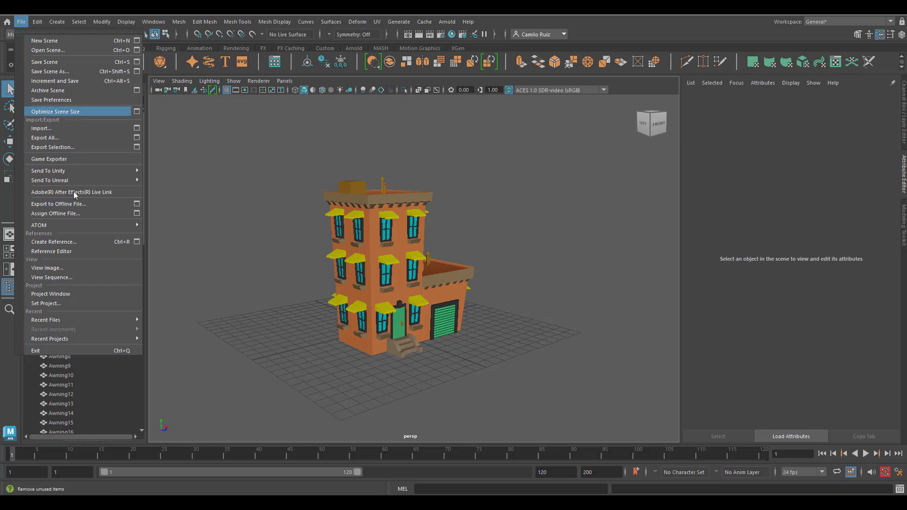
left_click(57, 308)
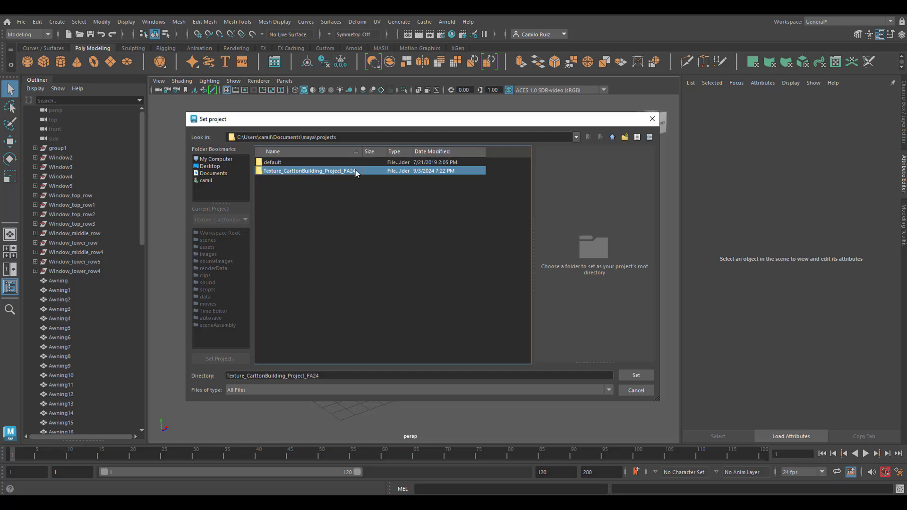
left_click(638, 375)
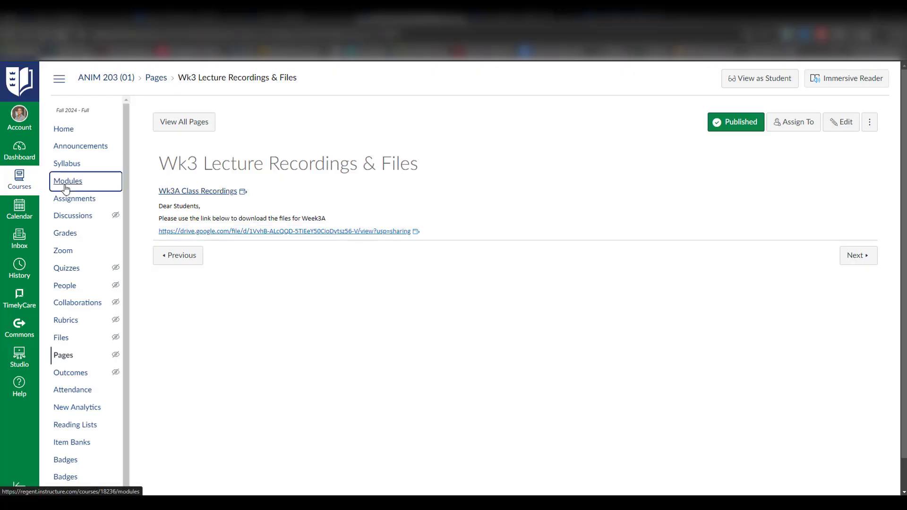
Switch to the ANIM 203 course site, open the Wk3 Lecture Recordings & Files page from the modules, and follow its Google Drive link.
left_click(65, 178)
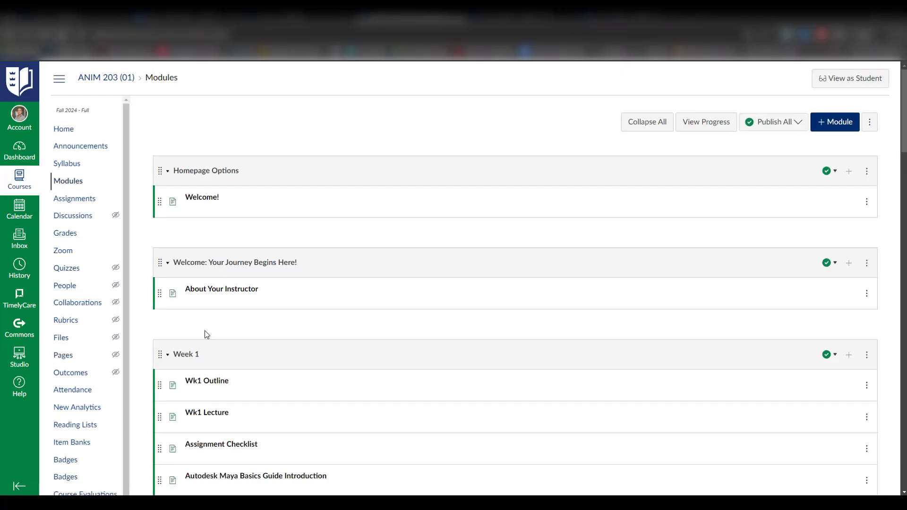
scroll(205, 330, "down", 10)
left_click(247, 393)
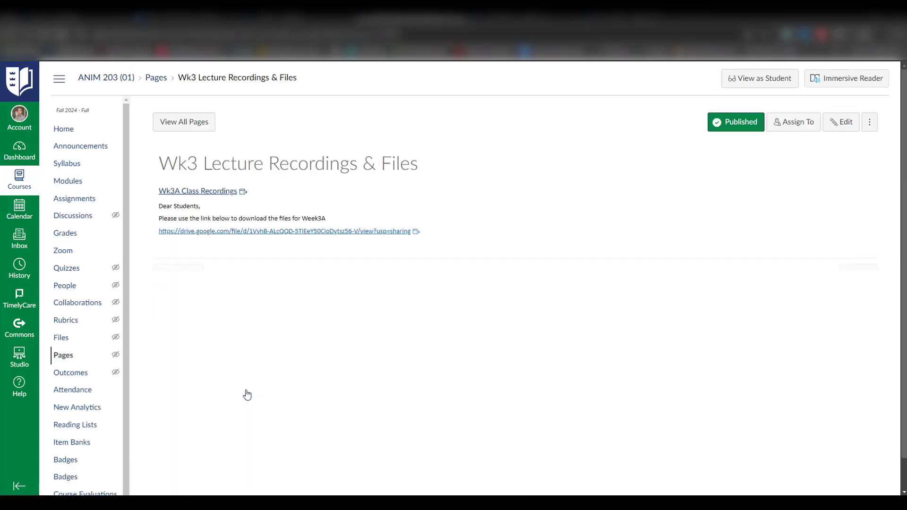
left_click(217, 231)
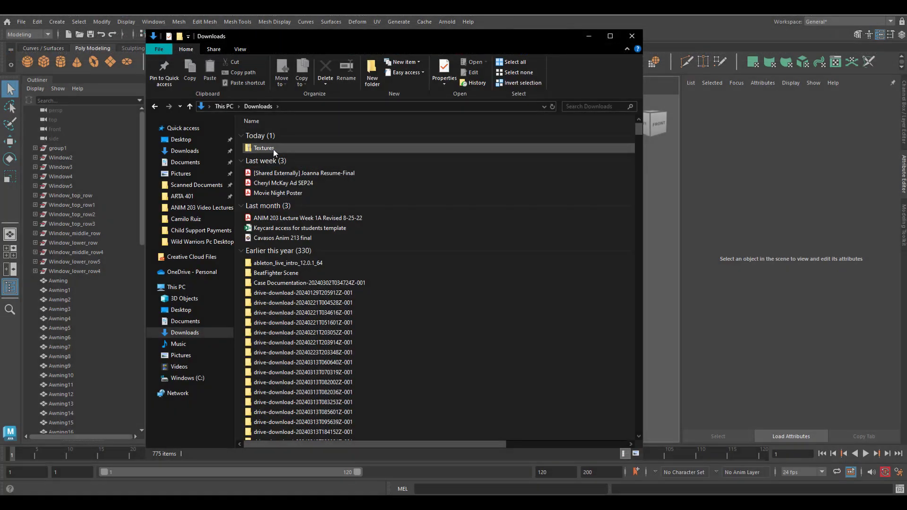
Extract the zipped Textures archive in the Downloads folder and open the inner Textures folder.
mouse_move(273, 148)
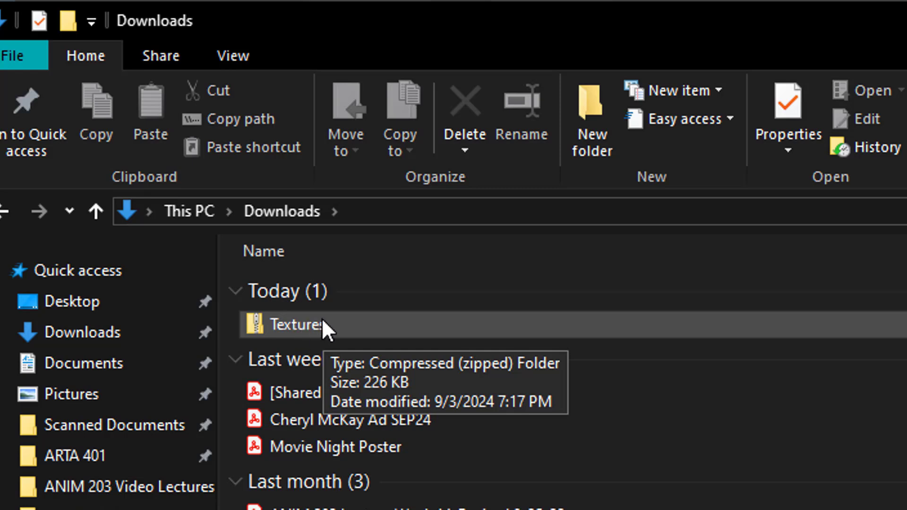
left_click(292, 323)
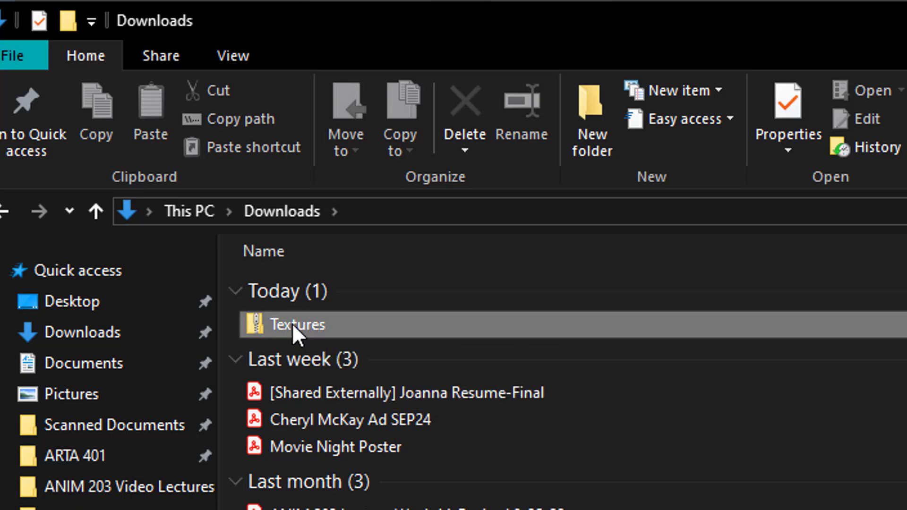
right_click(292, 324)
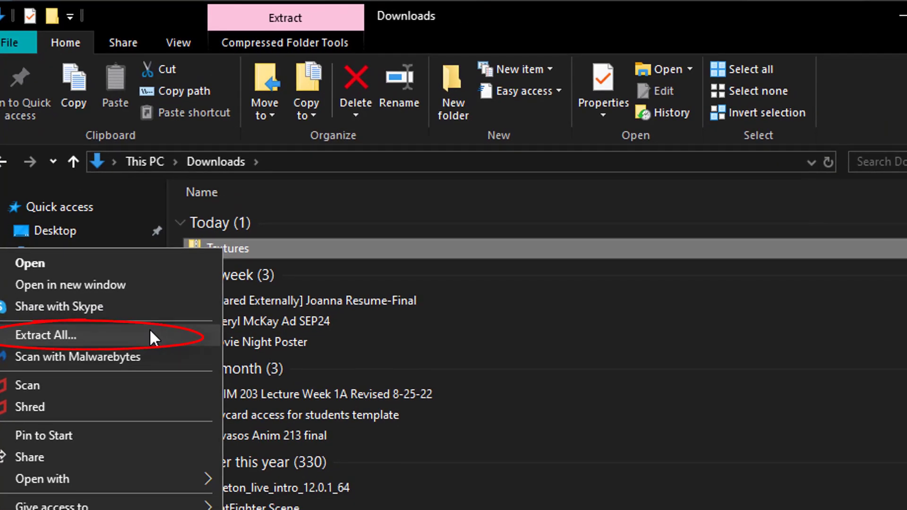
left_click(150, 334)
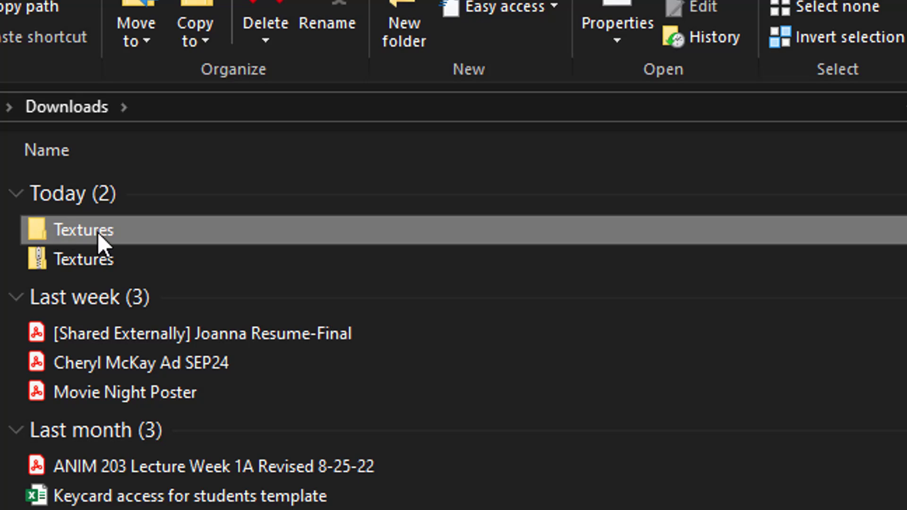
double_click(72, 232)
double_click(98, 192)
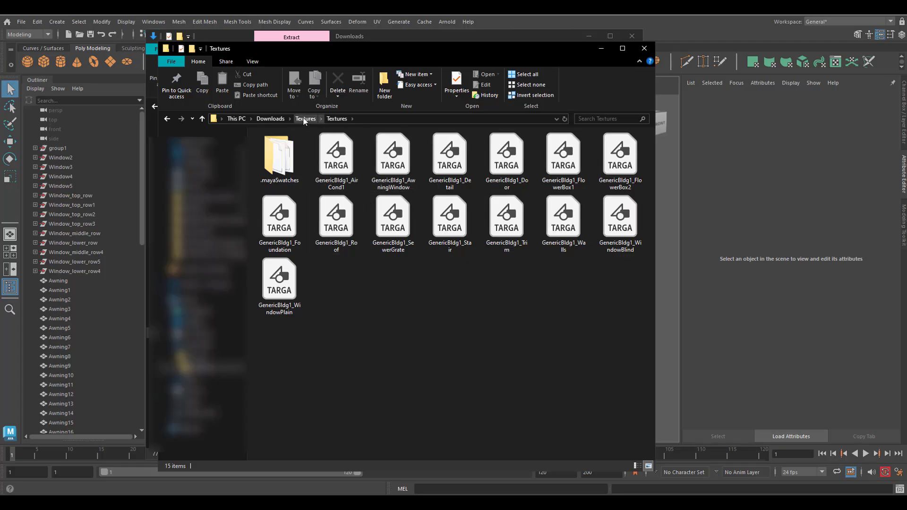
Copy all the TARGA texture files from GenericBldg1_AirCond1 through GenericBldg1_WindowPlain, leaving out the .mayaSwatches folder.
left_click(338, 160)
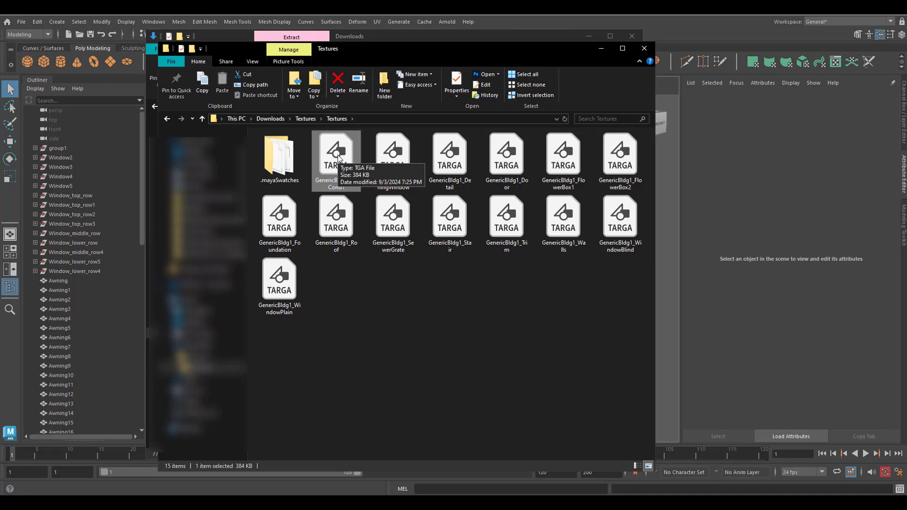
left_click(280, 291, "shift")
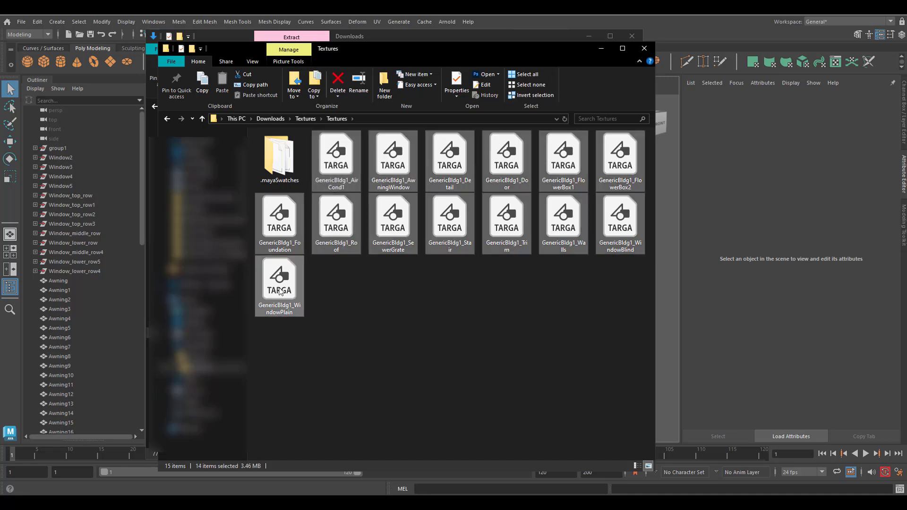
right_click(281, 291)
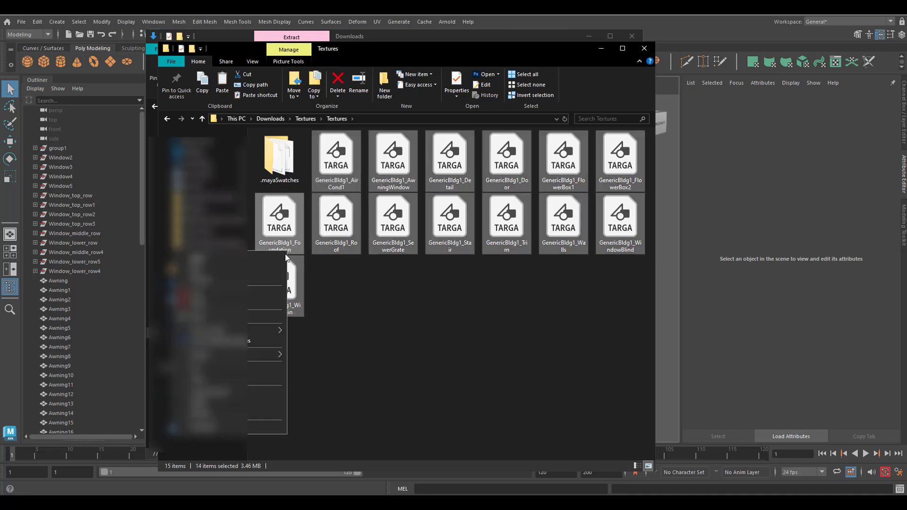
left_click(254, 378)
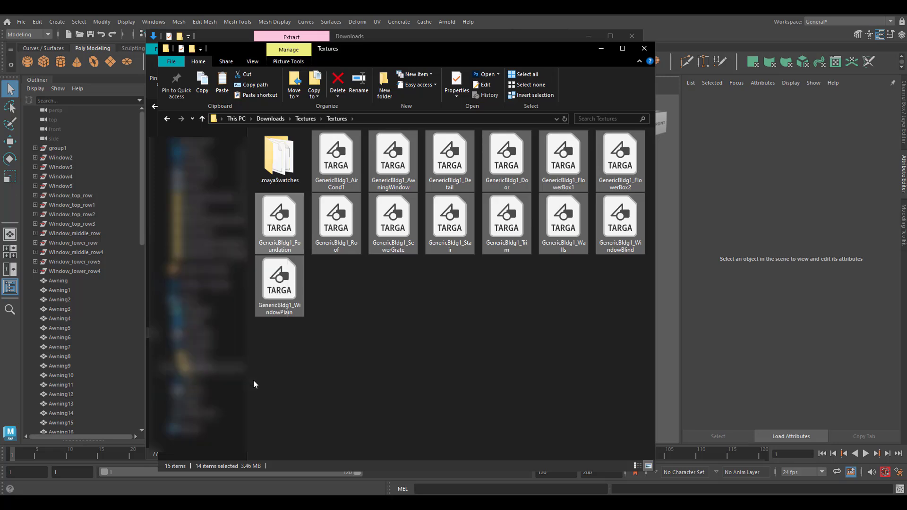
key("ctrl+c")
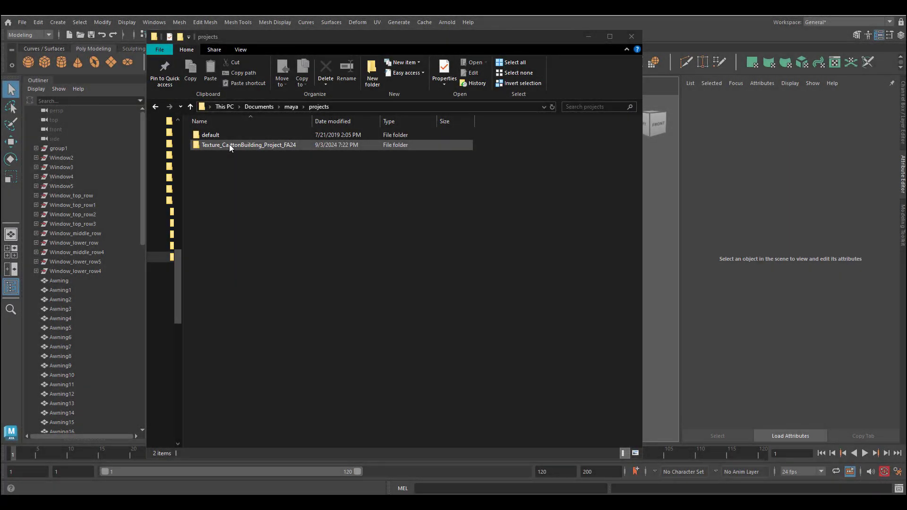
Paste the copied textures into the sourceimages folder of Texture_CartoonBuilding_Project_FA24 and close the file window.
left_click(231, 145)
double_click(255, 146)
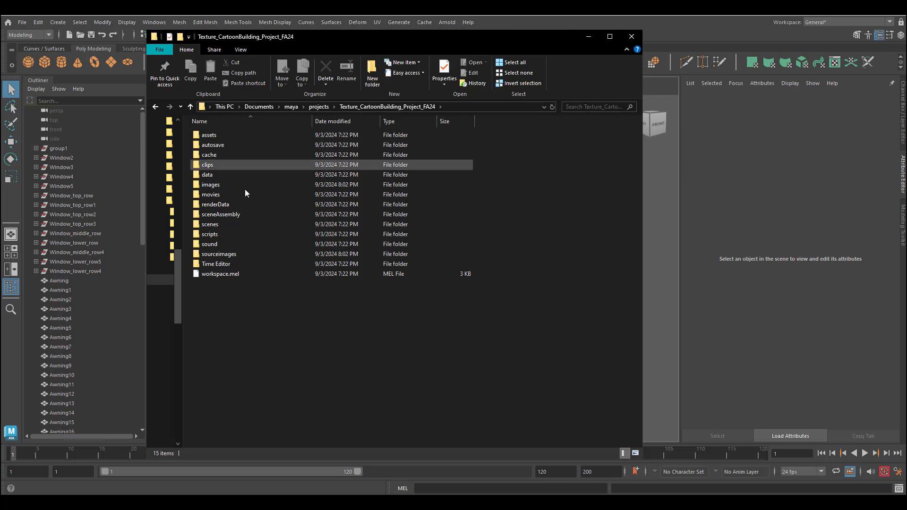
double_click(262, 256)
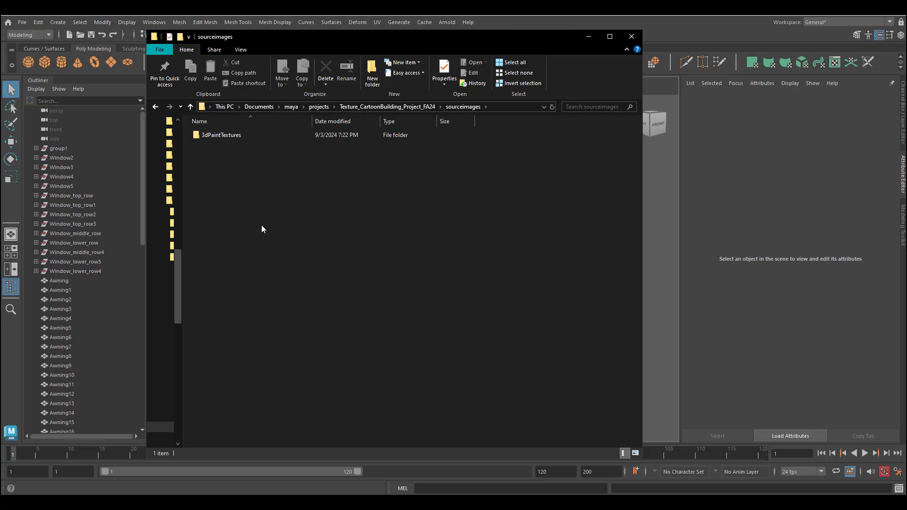
key("ctrl+v")
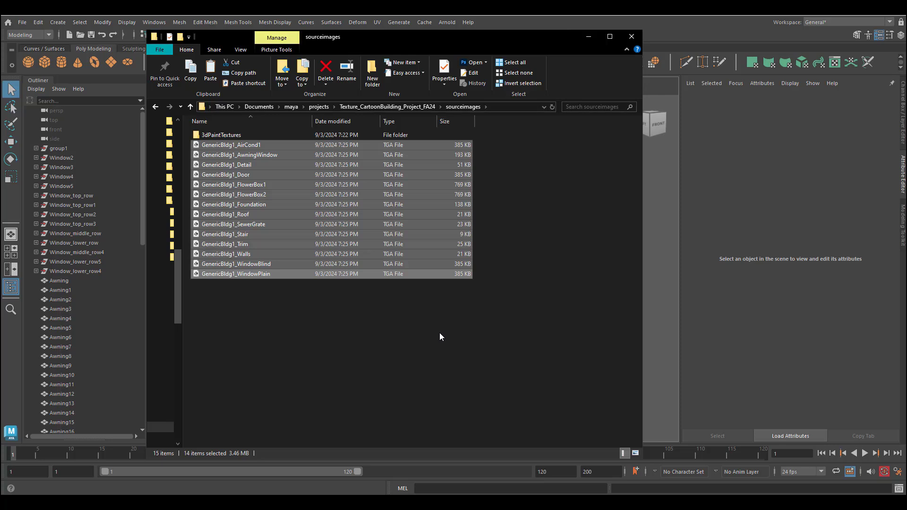
left_click(631, 37)
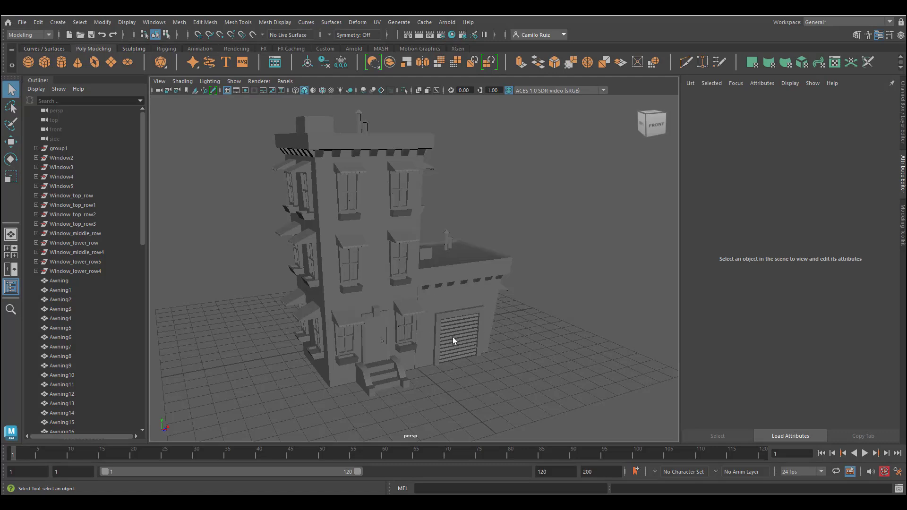
Face the front of the grey building in the perspective view and open the Hypershade.
left_click_drag(457, 290, 433, 297, "alt")
middle_click_drag(433, 297, 442, 275, "alt")
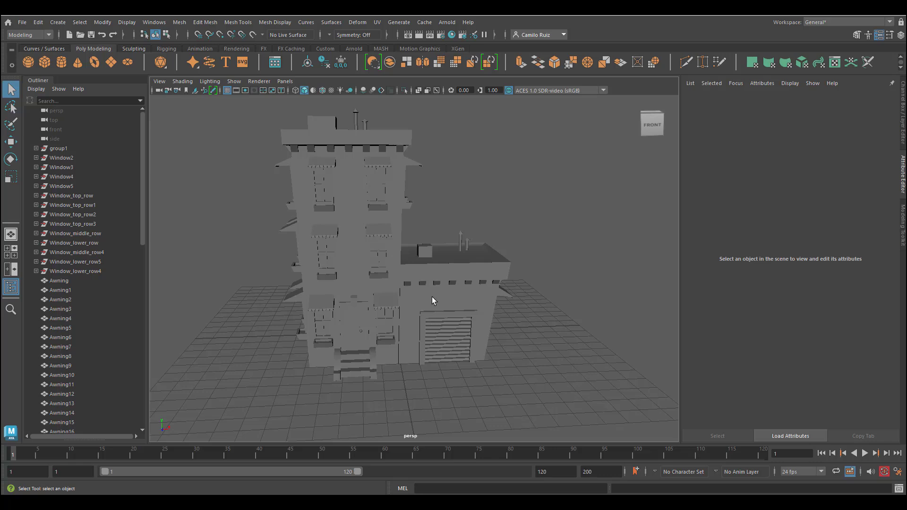
left_click(160, 24)
mouse_move(200, 99)
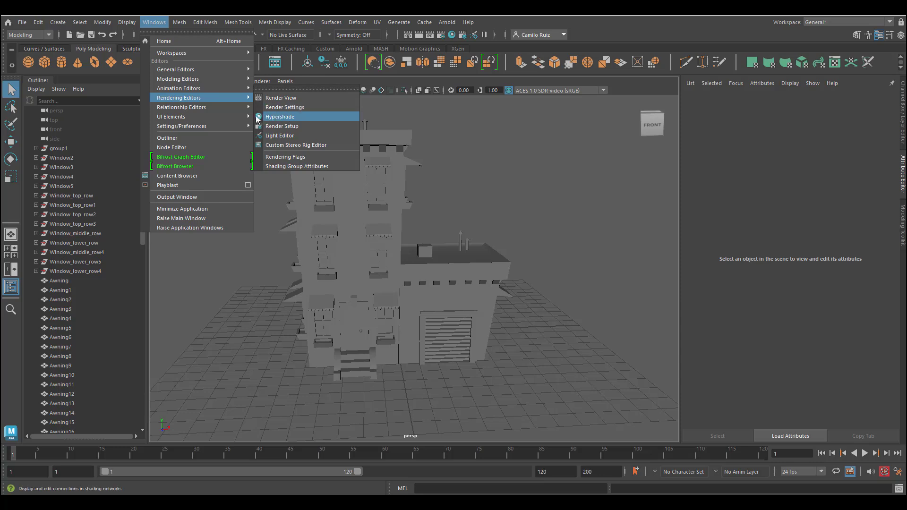
left_click(452, 35)
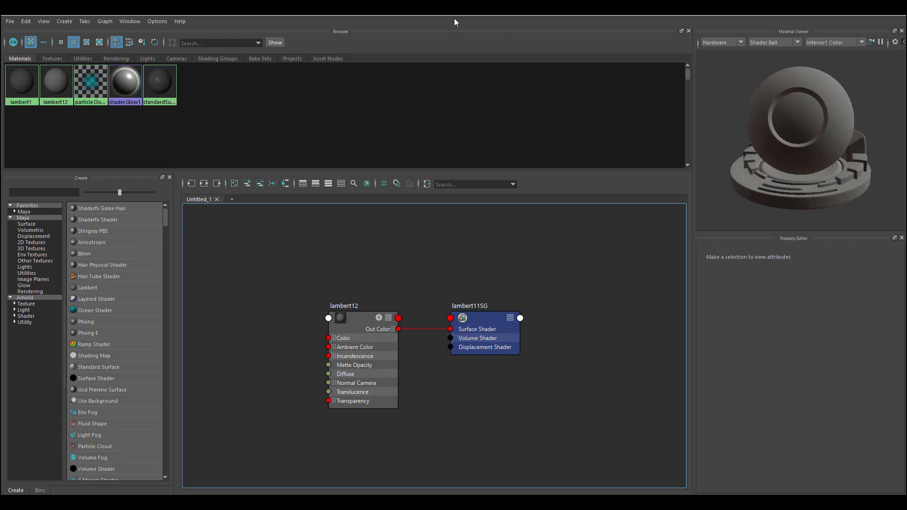
Restore the Hypershade to a floating window, then move and resize it so the building stays in view beside it.
double_click(455, 18)
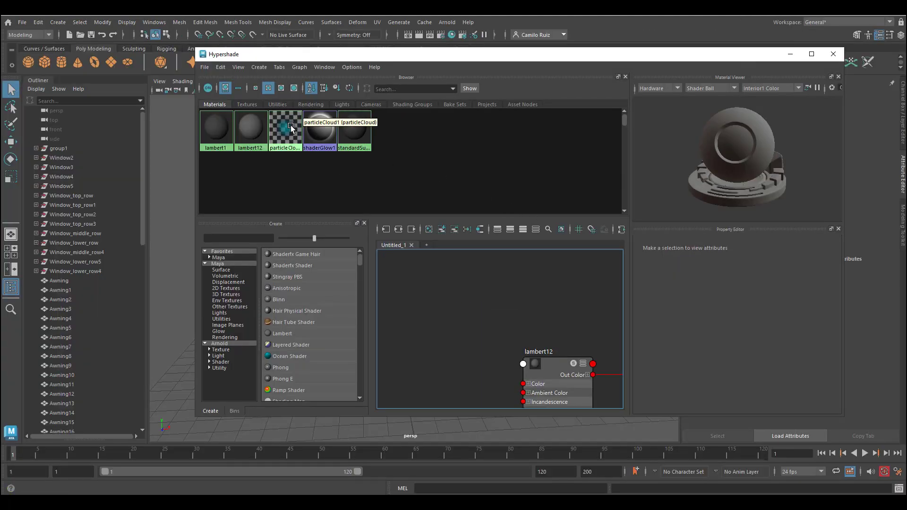
left_click_drag(404, 56, 432, 84)
left_click_drag(217, 119, 442, 118)
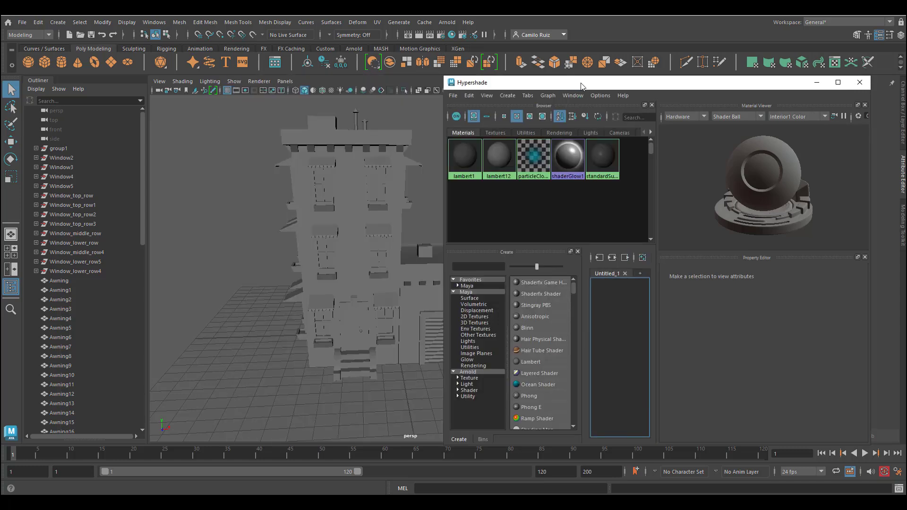
left_click_drag(583, 84, 617, 43)
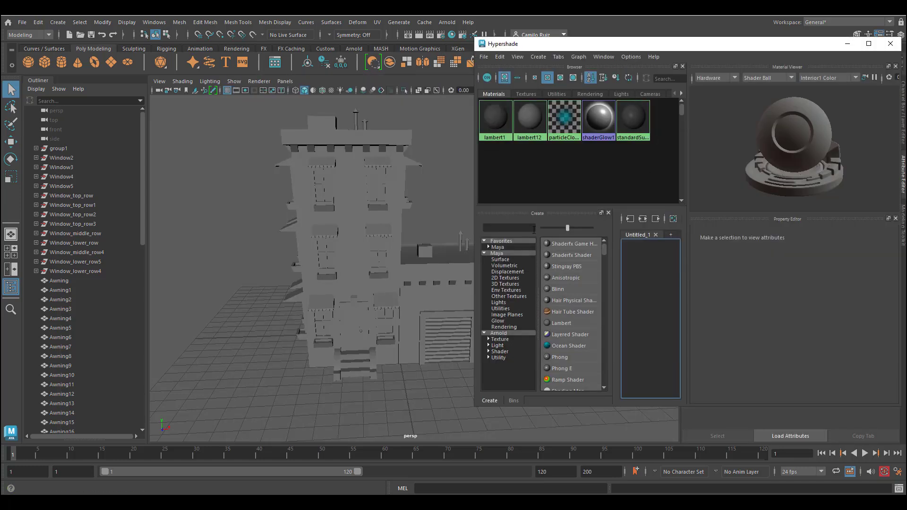
left_click_drag(473, 179, 439, 177)
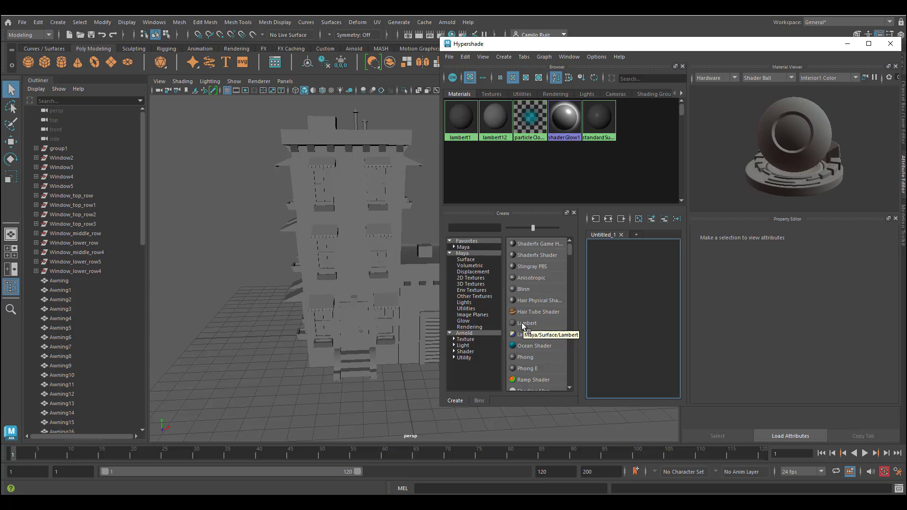
Create a Blinn and a Phong material in the Hypershade, and undo the last creation.
left_click(527, 290)
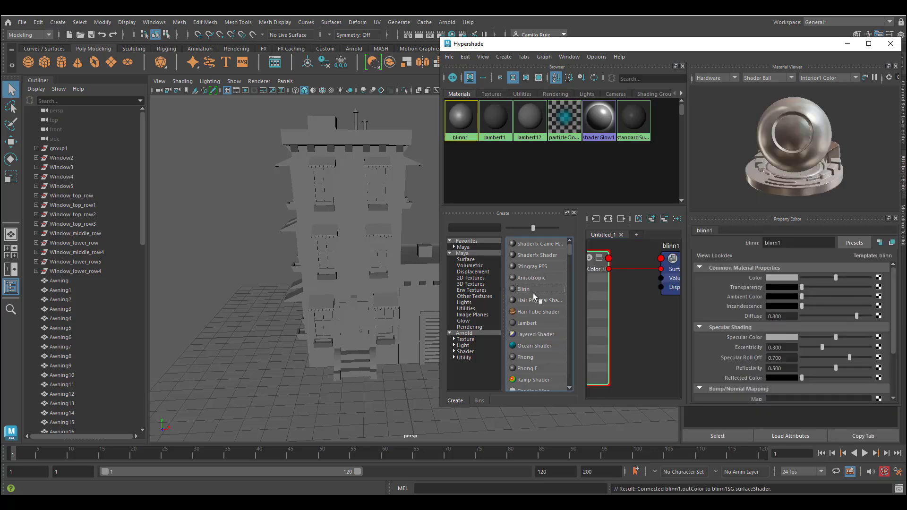
left_click(526, 357)
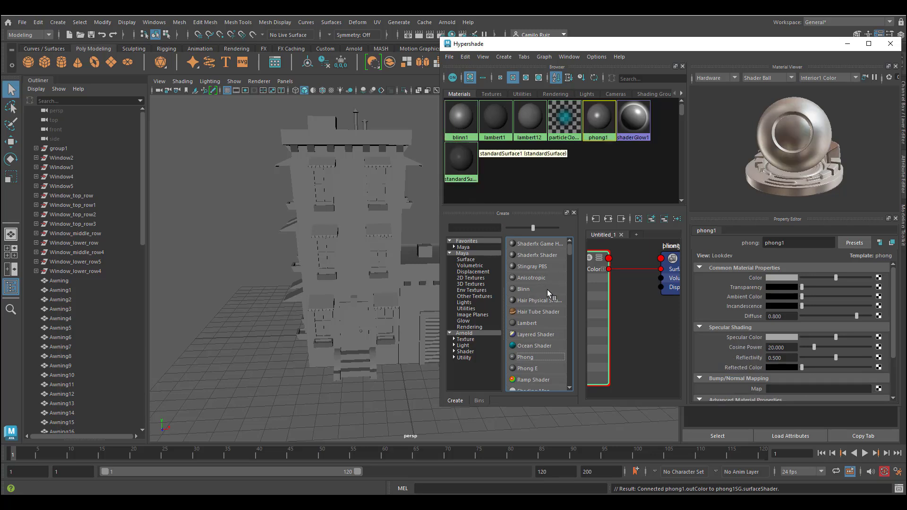
key("ctrl+z")
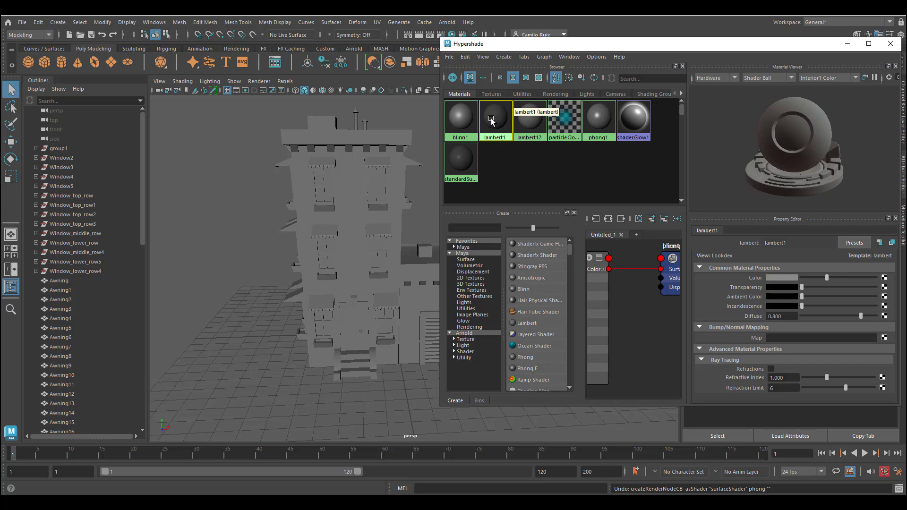
Rename the lambert12 material to lambert2.
left_click(530, 118)
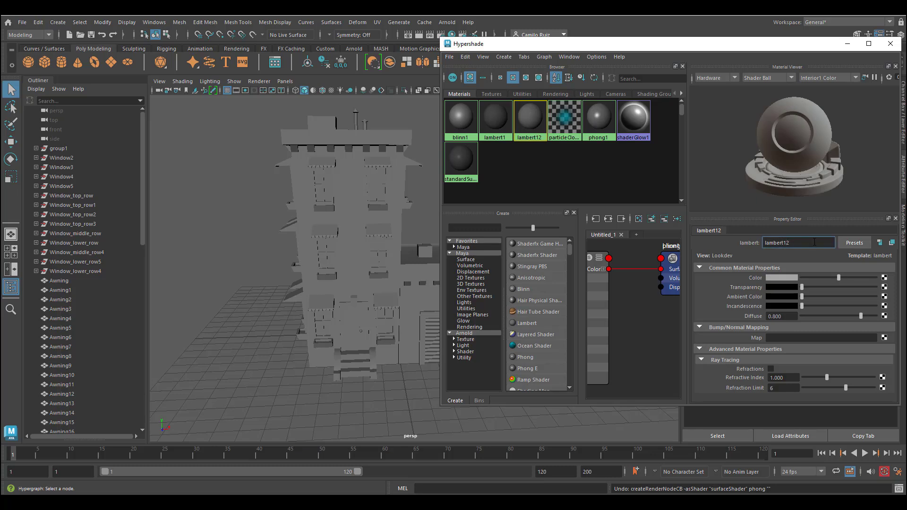
key("BackSpace")
key("BackSpace")
type("2")
key("Return")
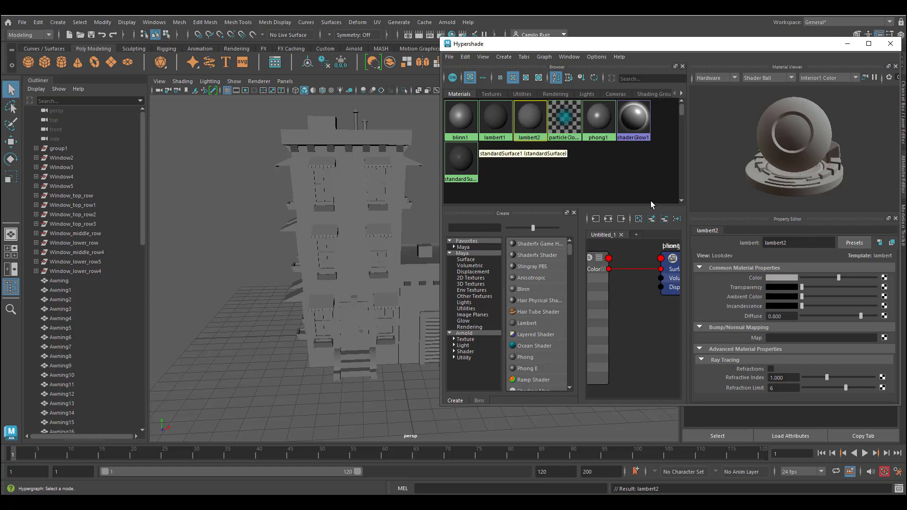
Add the prefix wall_ to the material's name so that it reads wall_lambert2.
left_click(768, 242)
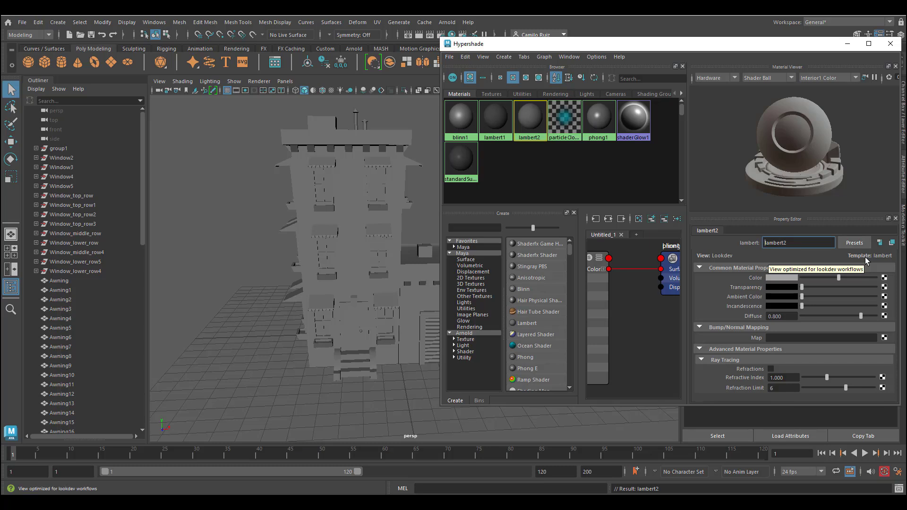
type("wall_")
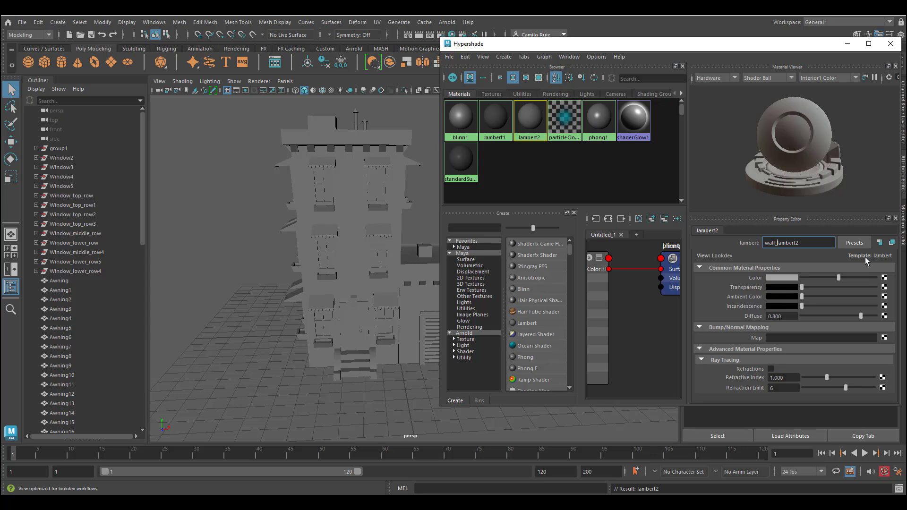
key("Return")
Set the colour of the wall_lambert2 material to a golden brown.
left_click(783, 277)
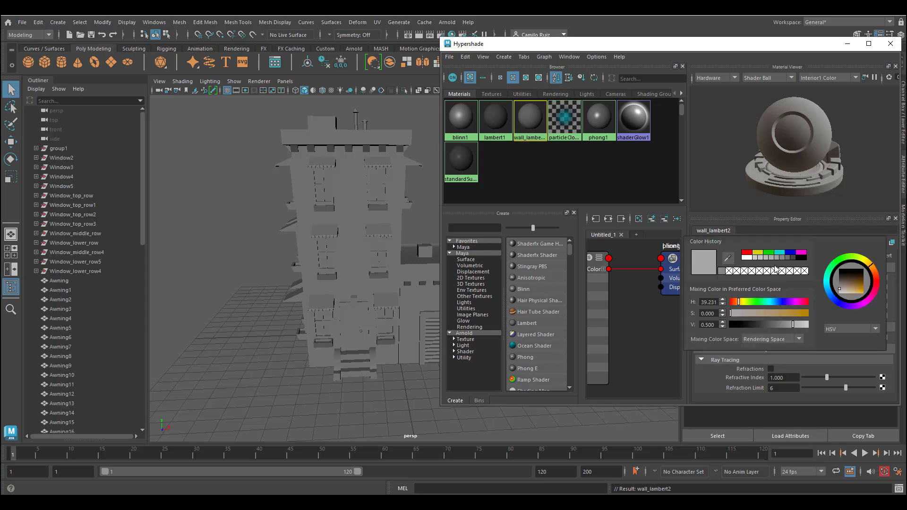
left_click(747, 252)
left_click(769, 252)
left_click_drag(782, 301, 739, 304)
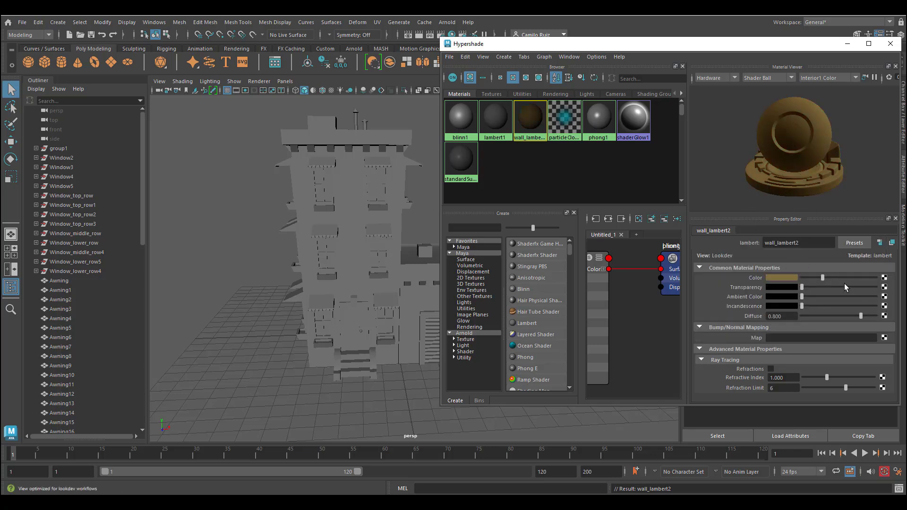
Assign the wall_lambert2 material to the tall building's walls and to the adjoining low garage building.
left_click(356, 177)
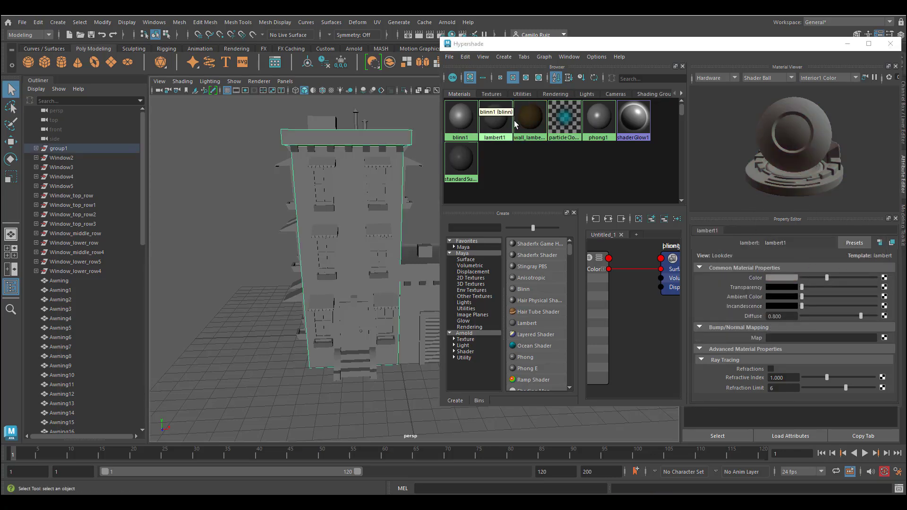
right_click(534, 117)
right_click_drag(534, 116, 512, 89)
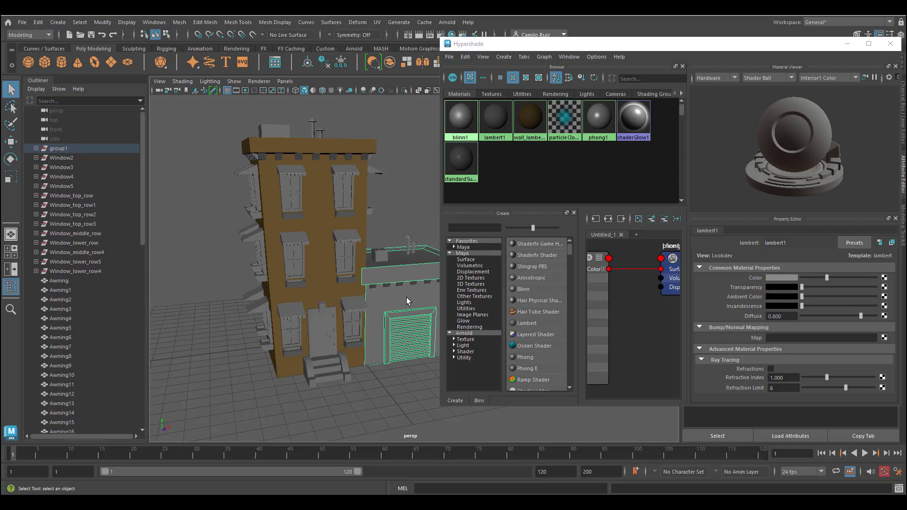
right_click(532, 116)
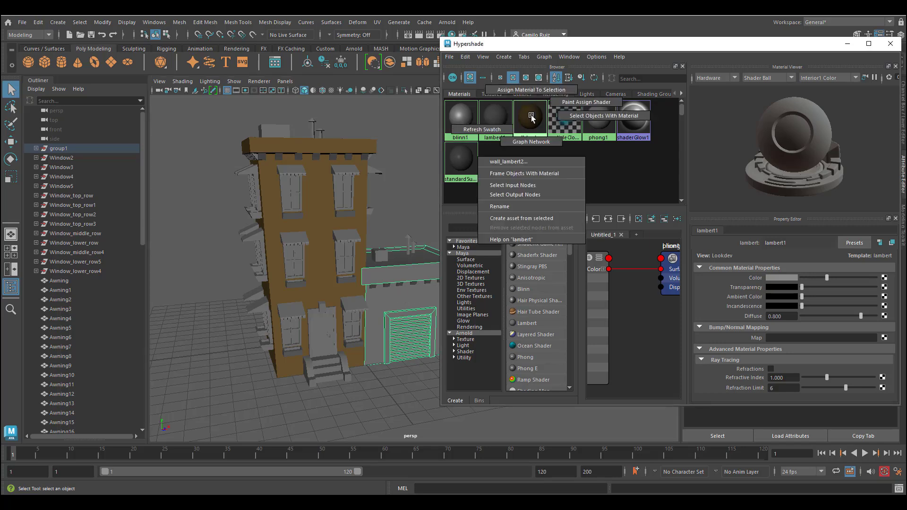
right_click_drag(532, 116, 525, 93)
right_click_drag(524, 94, 525, 93)
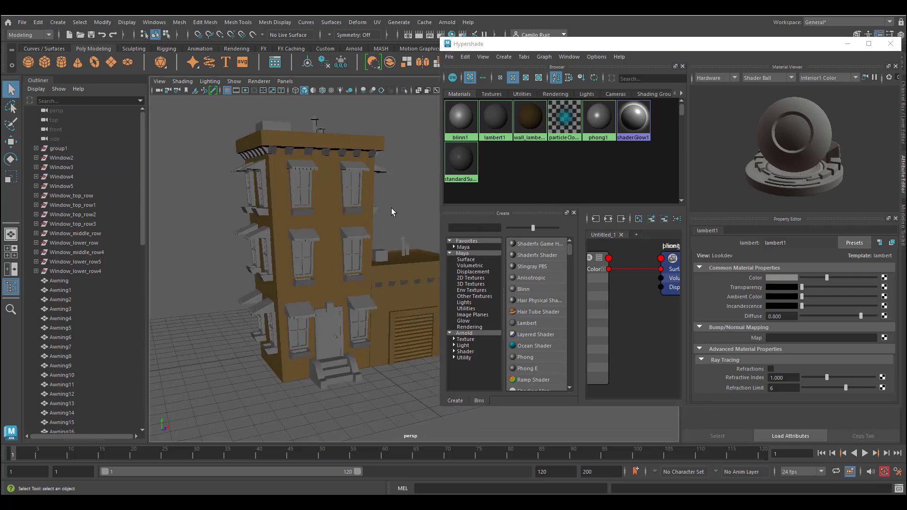
Connect a File texture node to the Color attribute of the wall_lambert2 material.
mouse_move(376, 295)
left_mouse_down("alt")
mouse_move(384, 320)
mouse_move(367, 292)
left_mouse_up("alt")
scroll(354, 288, "up", 3)
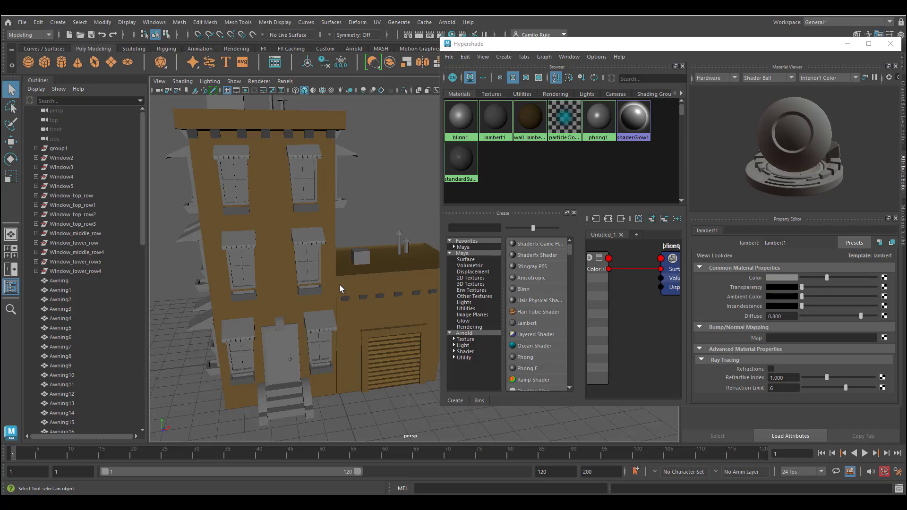
left_click(530, 118)
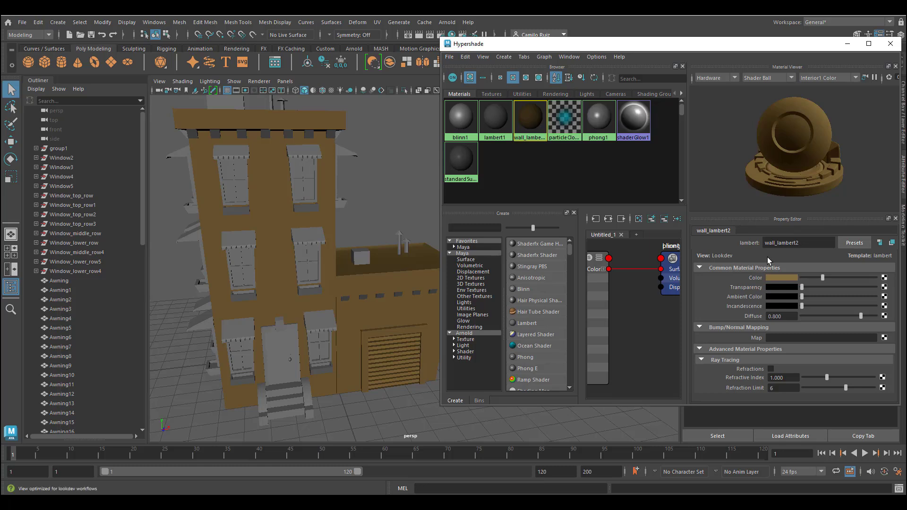
left_click(885, 279)
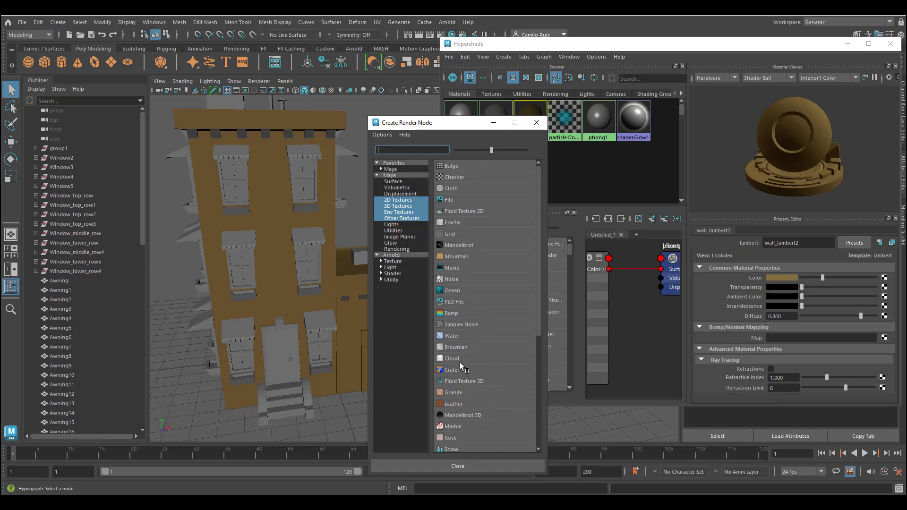
scroll(455, 406, "down", 3)
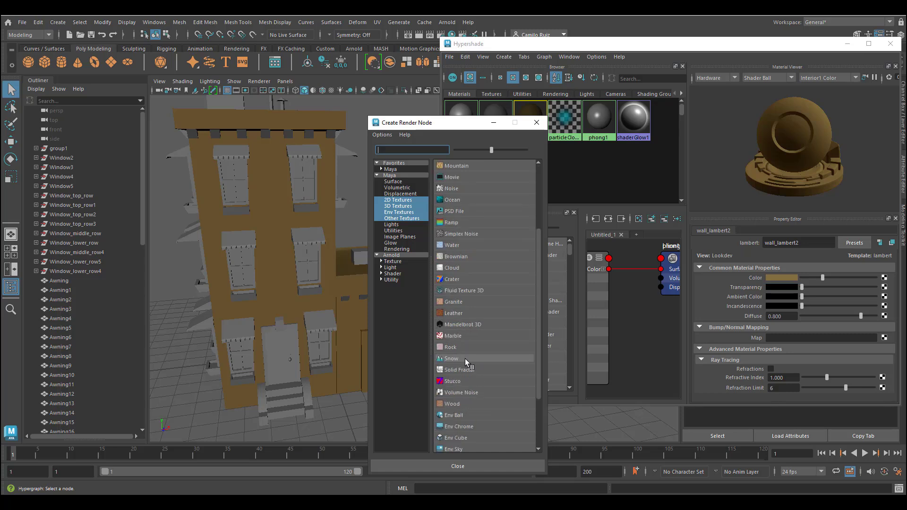
scroll(468, 368, "up", 3)
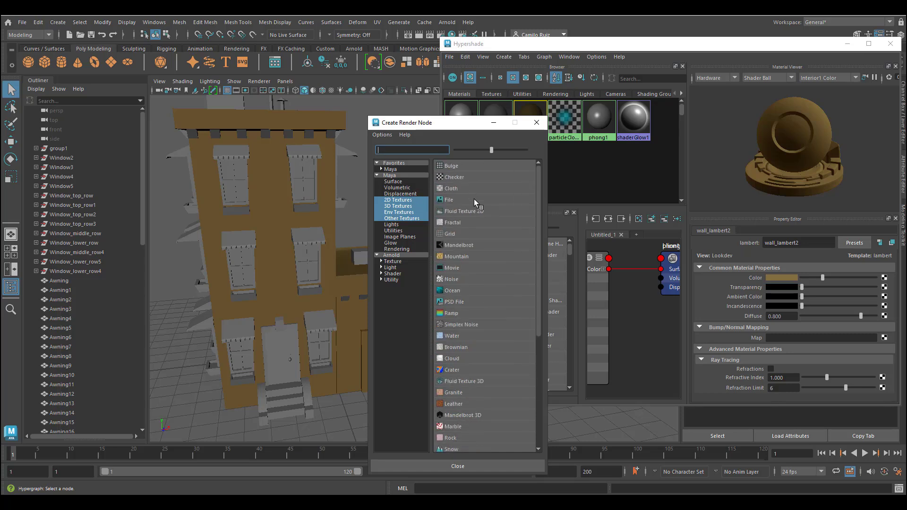
left_click(449, 199)
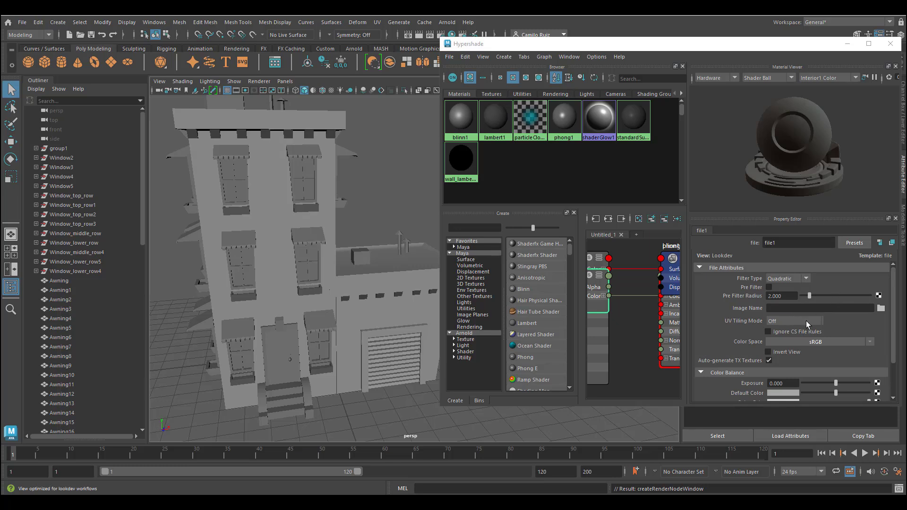
Preview the texture files in the sourceimages folder and load GenericBldg1_Walls.tga as the file node's image.
left_click(883, 309)
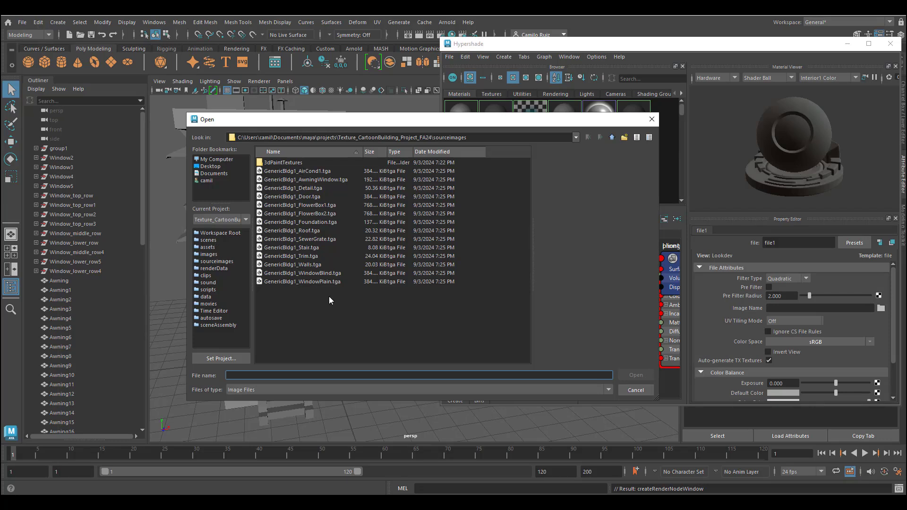
left_click(307, 171)
left_click(310, 180)
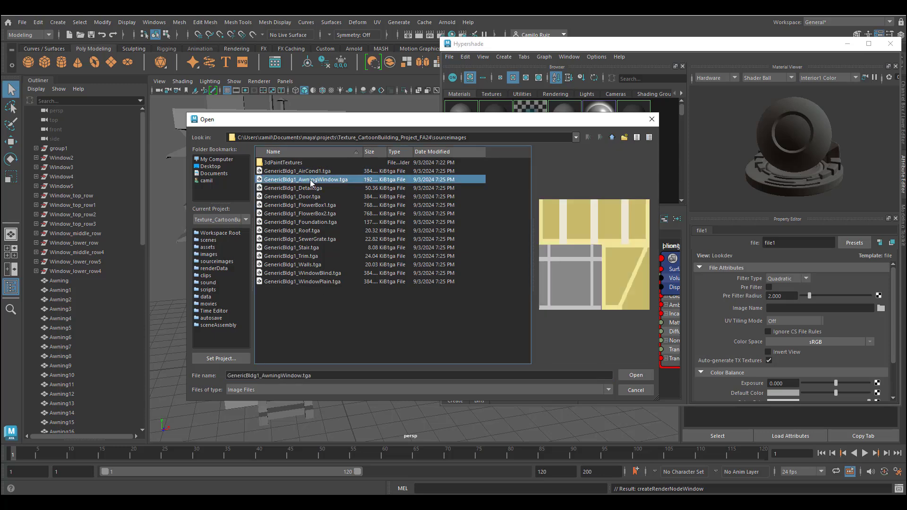
key("Down")
key("Down")
key("Down")
key("Down")
key("Down")
key("Down")
key("Down")
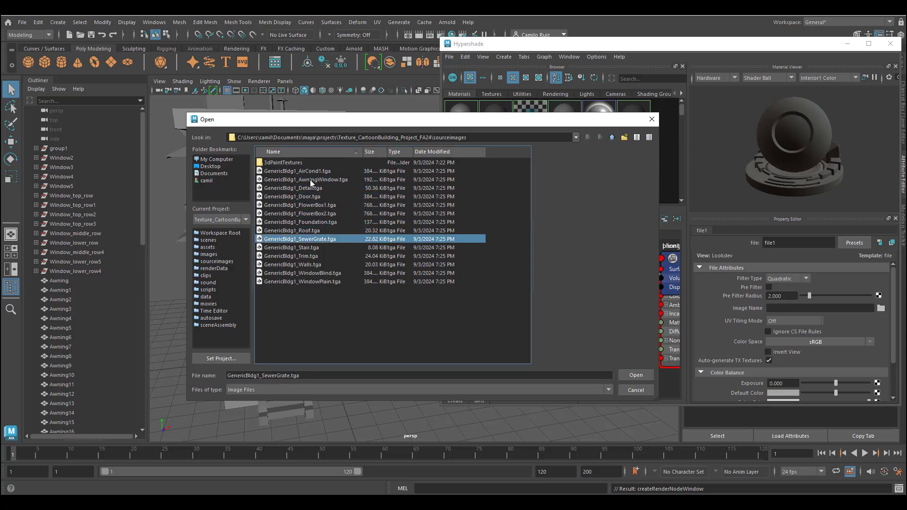
key("Down")
key("Down")
key("Down")
key("Down")
key("Down")
key("Up")
key("Up")
key("Up")
key("Down")
key("Down")
key("Down")
key("Up")
key("Up")
key("Up")
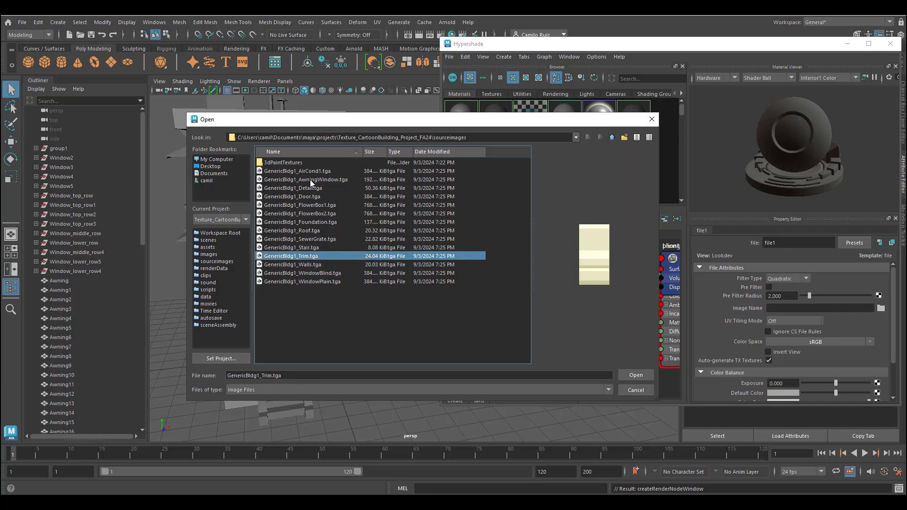
key("Up")
key("Up")
key("Up")
key("Up")
key("Up")
key("Up")
key("Up")
key("Up")
key("Up")
key("Down")
key("Down")
key("Down")
key("Down")
key("Down")
key("Down")
key("Down")
key("Down")
key("Down")
key("Down")
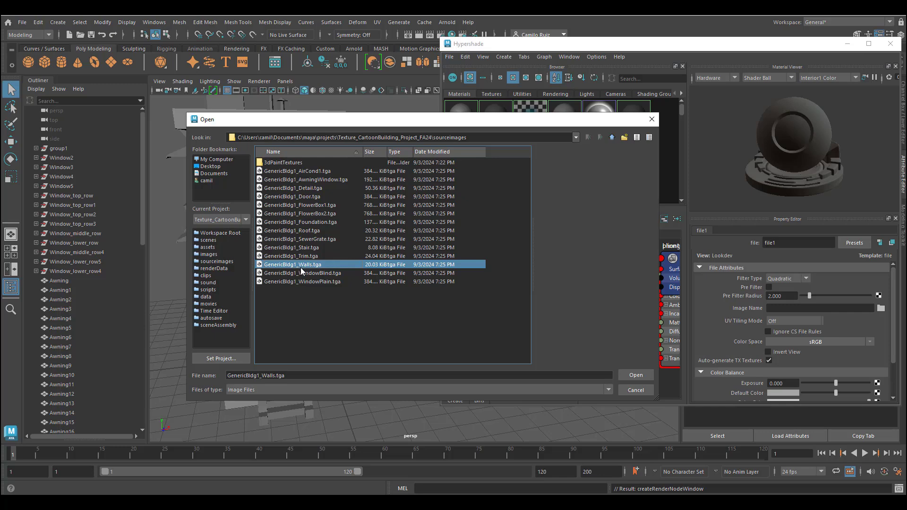
left_click(636, 375)
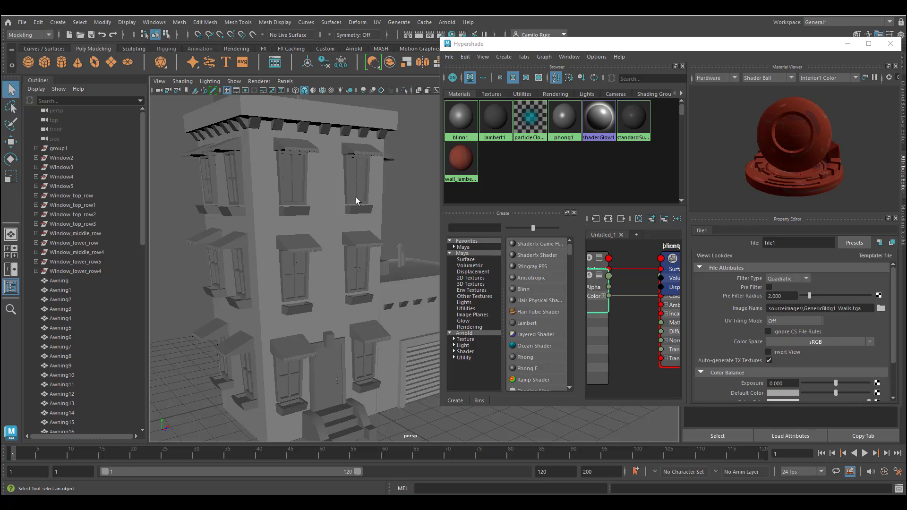
Turn on textured display in the perspective view and inspect the wall texture on the building from several angles.
key("6")
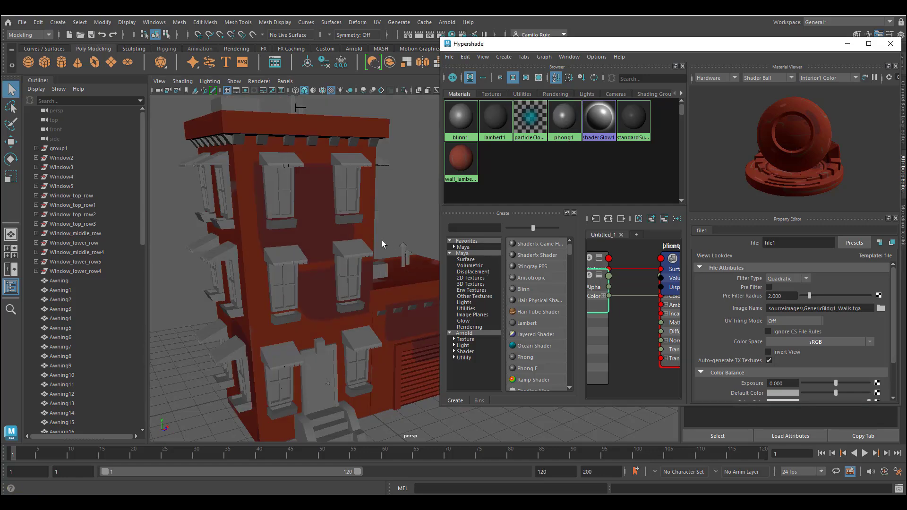
left_click_drag(383, 242, 368, 225, "alt")
right_click_drag(369, 225, 389, 221, "alt")
middle_click_drag(369, 207, 363, 240, "alt")
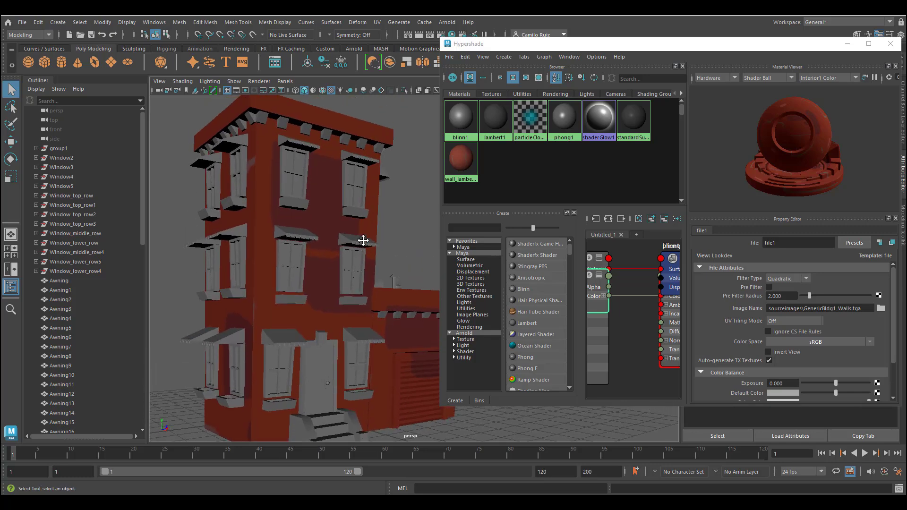
left_click_drag(363, 240, 342, 247, "alt")
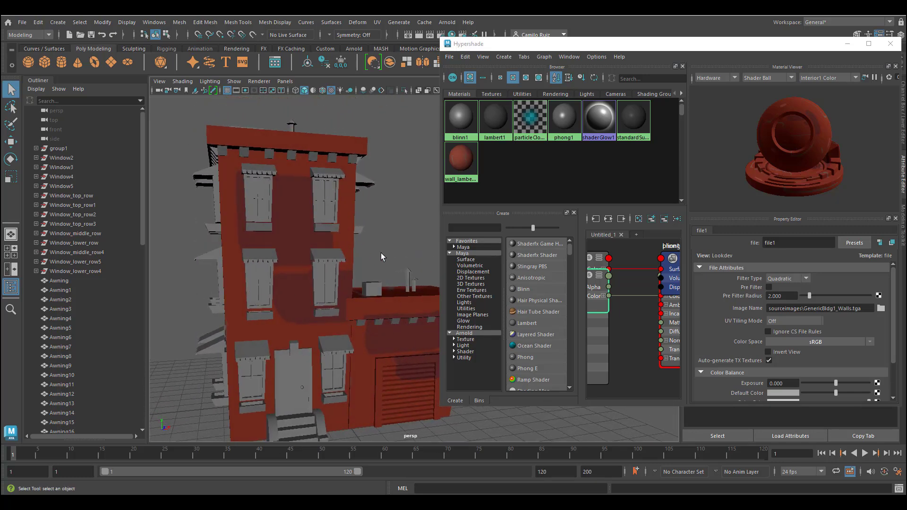
Open the UV Editor and select the tall building's walls to show their UVs over the wall texture.
left_click(461, 165)
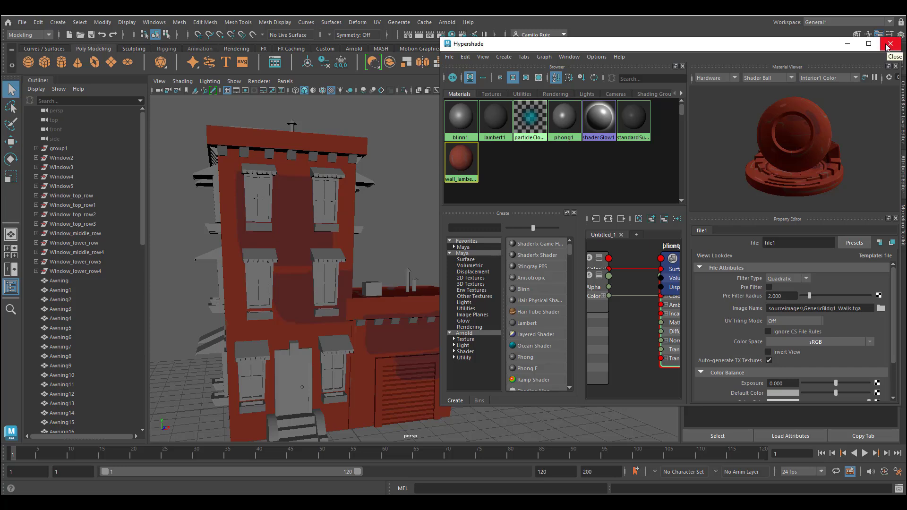
left_click(378, 22)
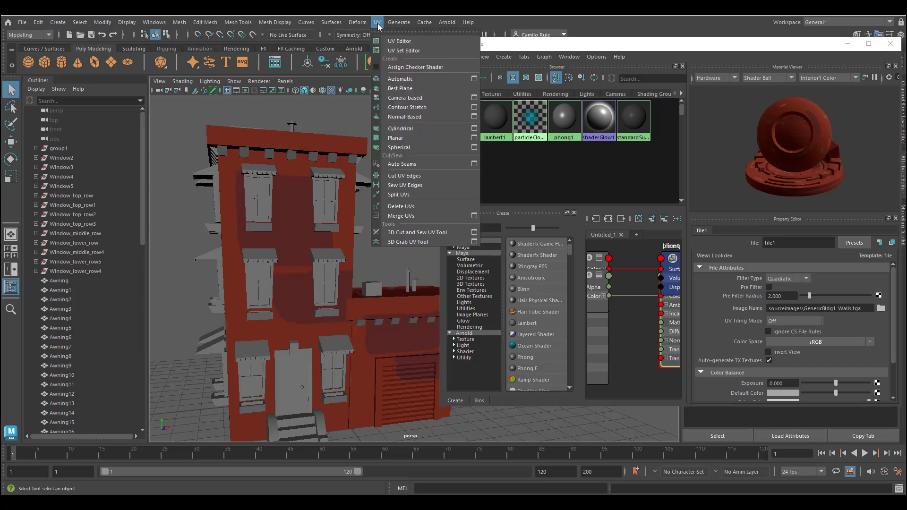
left_click(398, 41)
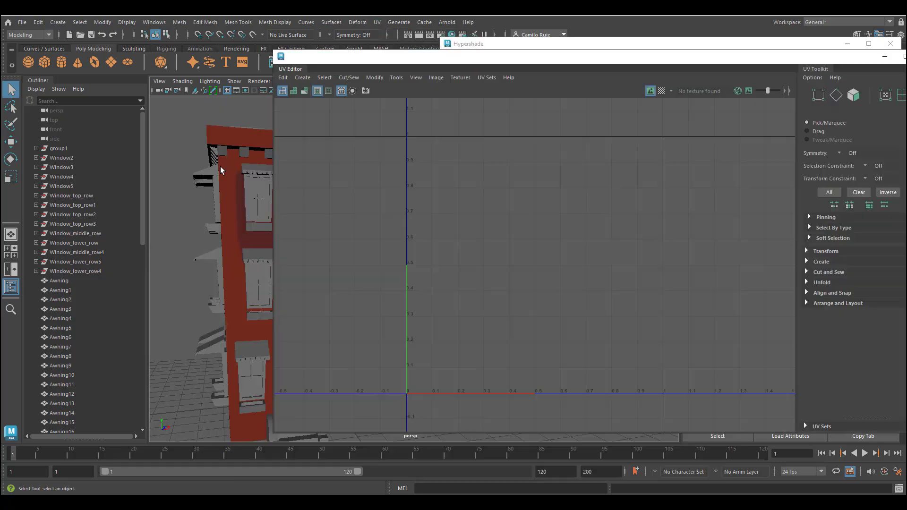
left_click(234, 173)
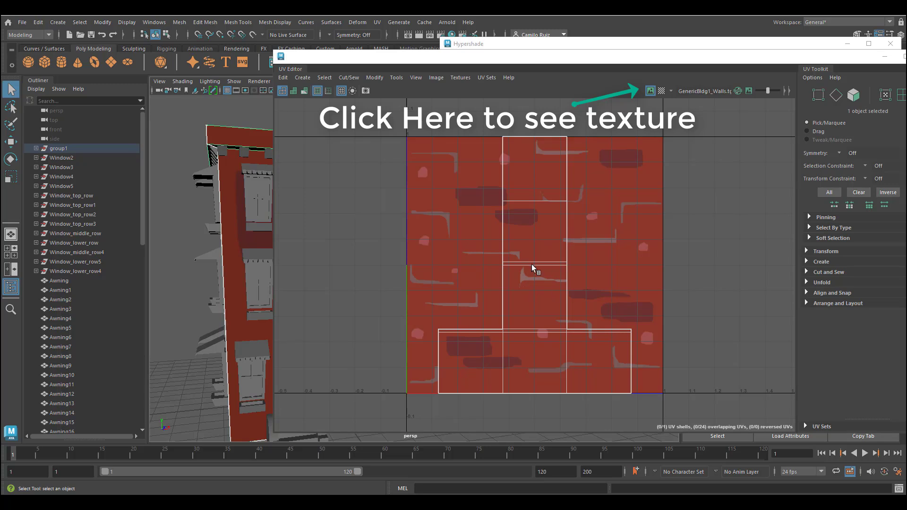
Examine the different sides of the tall building to compare the wall texture's placement with the UV layout.
left_click_drag(336, 225, 305, 243, "alt")
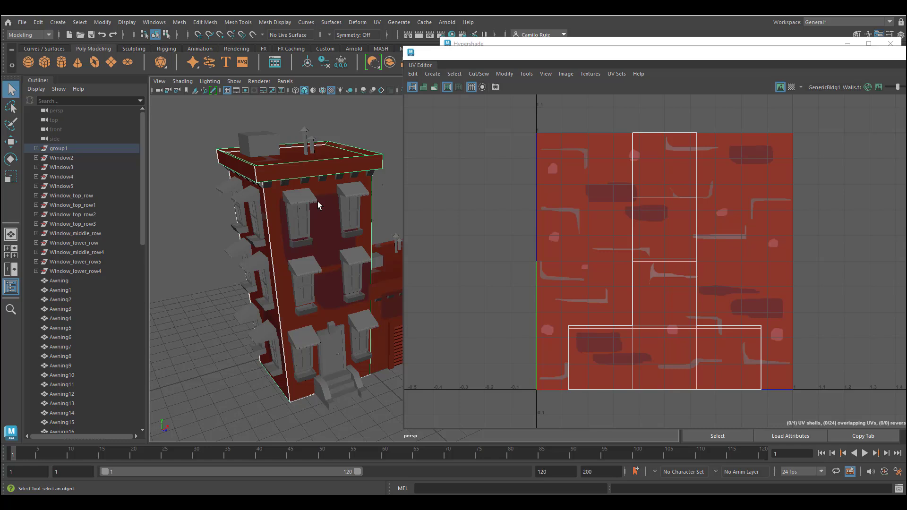
left_click_drag(318, 201, 350, 204, "alt")
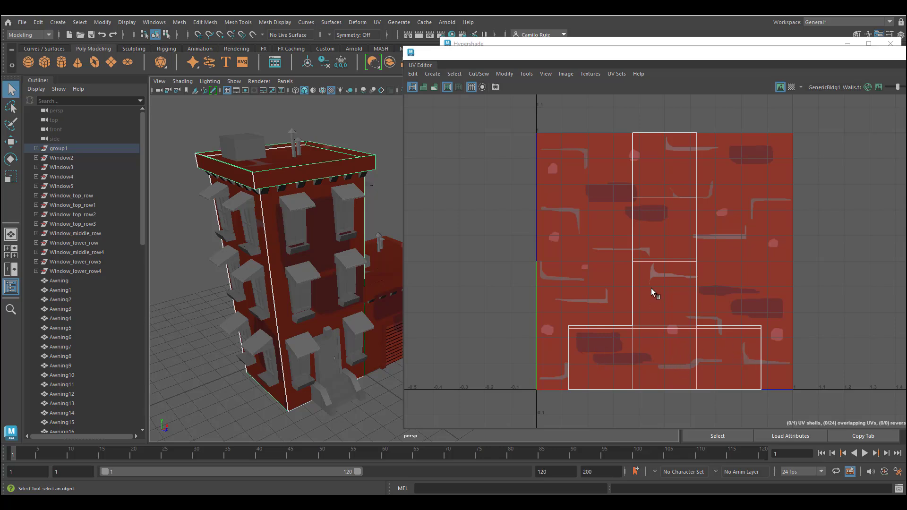
left_click_drag(356, 259, 310, 293, "alt")
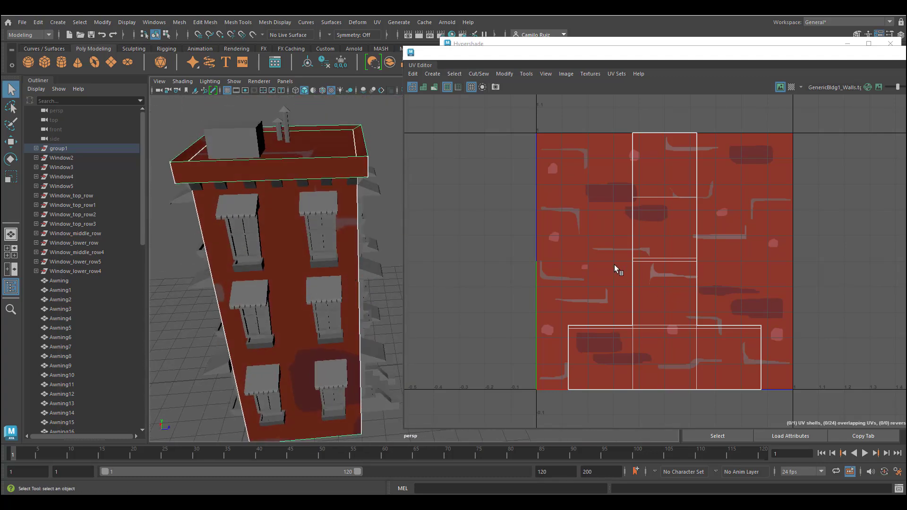
Select the tall building's entire UV shell in the UV Editor.
left_click_drag(331, 264, 332, 284, "alt")
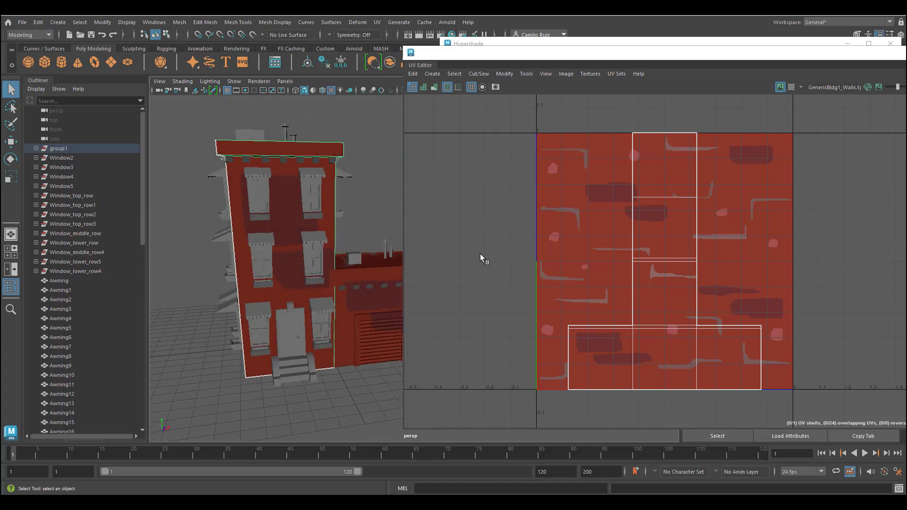
right_click(671, 261)
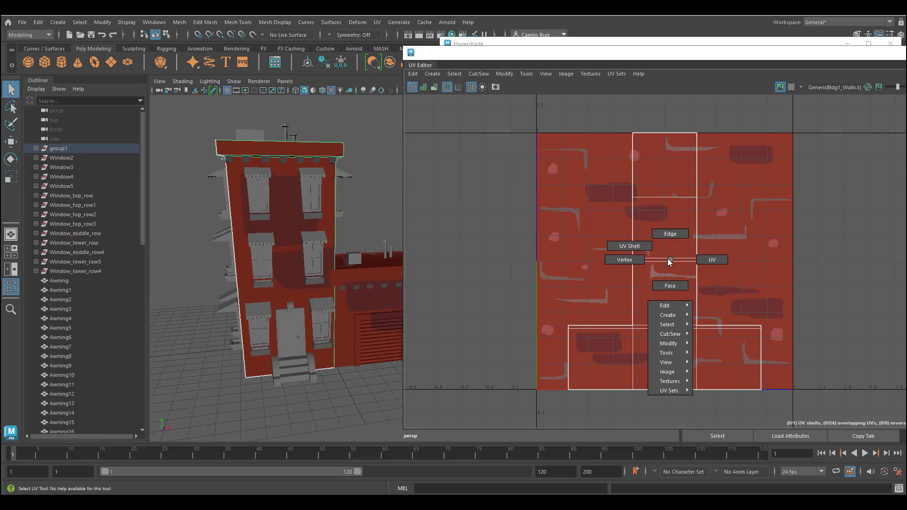
left_click(626, 249)
left_click(676, 321)
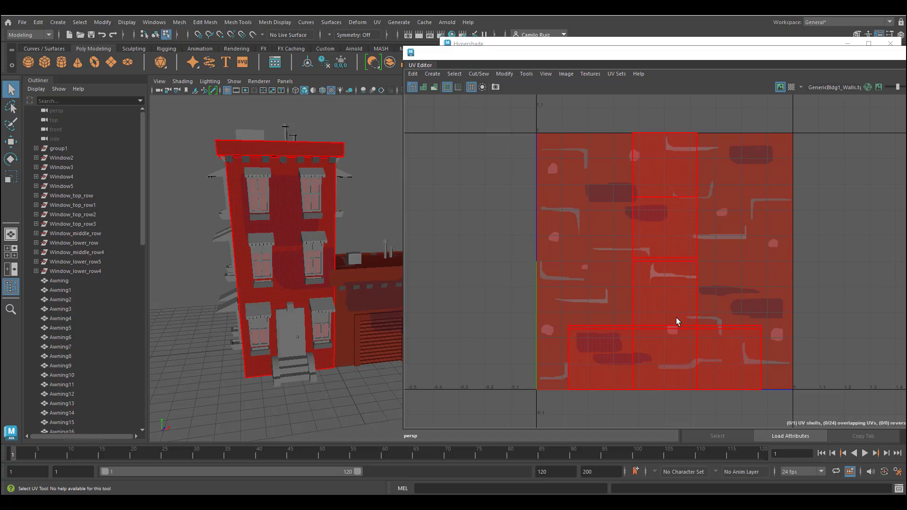
Try scaling and moving the tall building's UVs over the wall texture to compare the effect on the model.
key("F8")
left_click(11, 177)
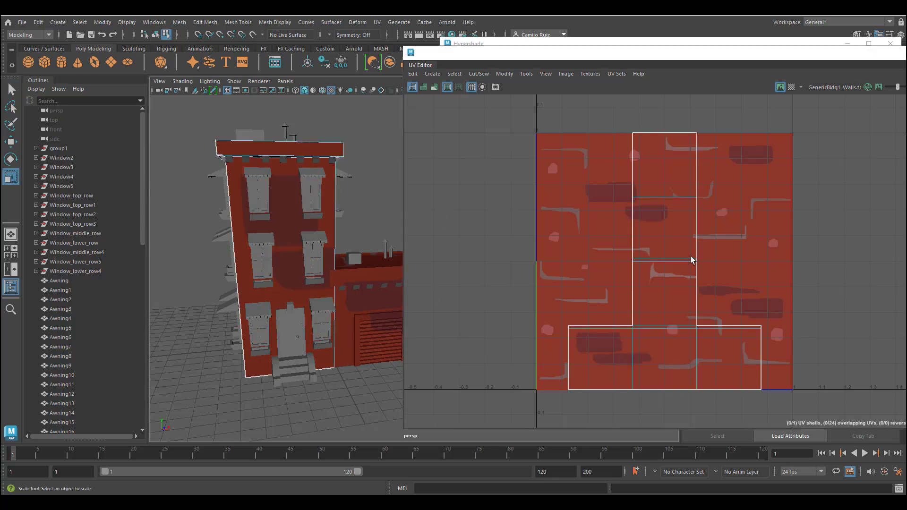
left_click(665, 257)
left_click_drag(696, 262, 756, 280)
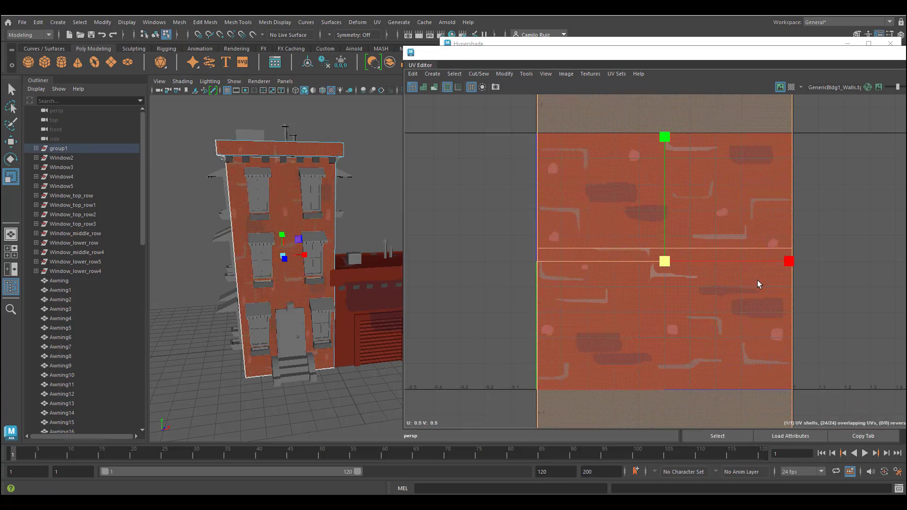
mouse_move(666, 230)
left_mouse_down()
mouse_move(671, 197)
mouse_move(675, 227)
left_mouse_up()
scroll(674, 228, "down", 5)
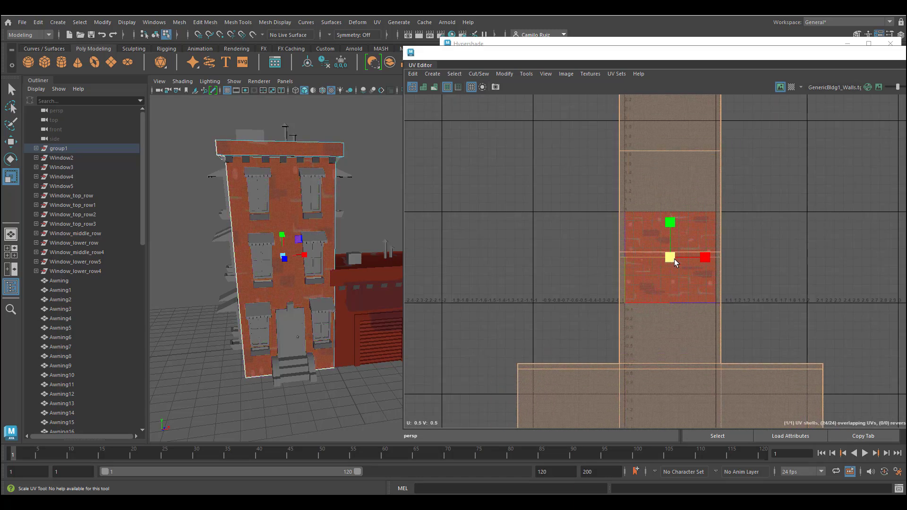
left_click_drag(657, 259, 648, 262)
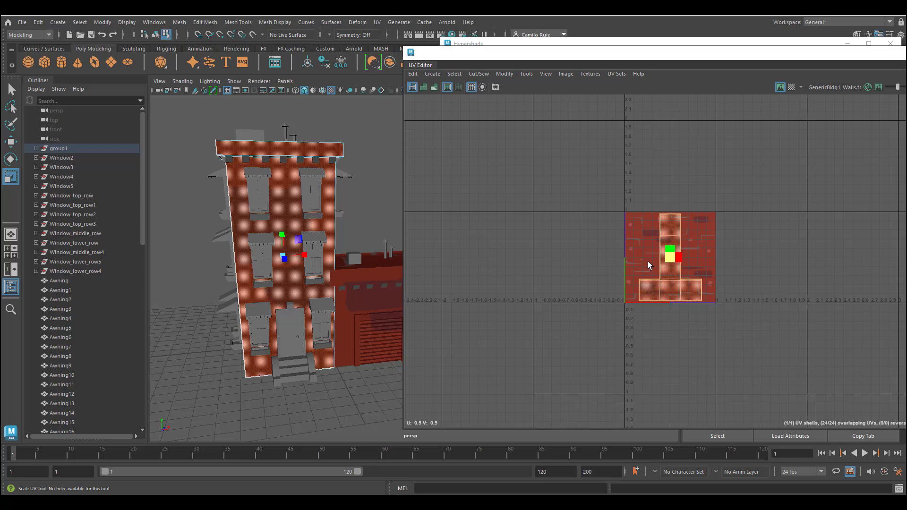
left_click_drag(648, 262, 703, 264)
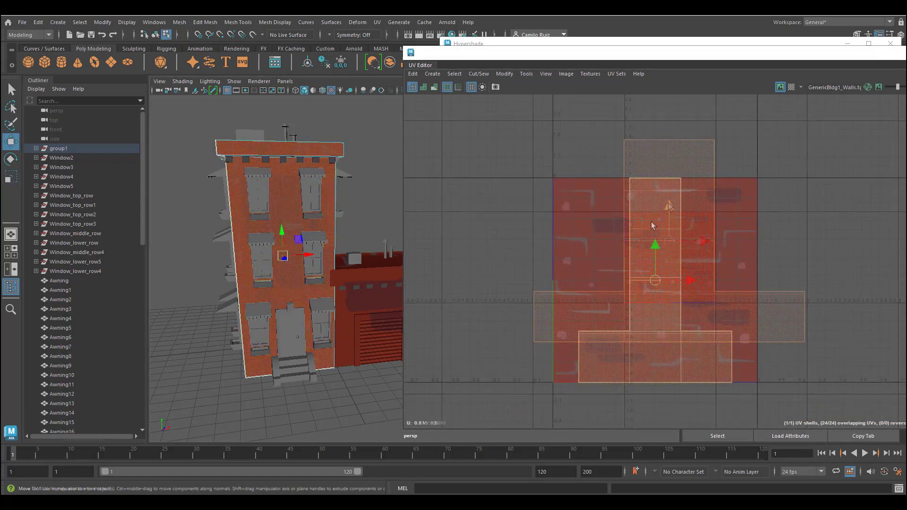
Show the building in wireframe and pick groups of UVs to examine which corners of the model they belong to.
right_click_drag(652, 220, 679, 220)
left_click(680, 277)
left_click_drag(292, 217, 354, 204, "alt")
scroll(358, 236, "down", 8)
left_click_drag(360, 251, 302, 257, "alt")
scroll(300, 263, "up", 8)
key("4")
scroll(300, 262, "down", 5)
left_click_drag(620, 245, 641, 286)
left_click_drag(664, 216, 691, 244)
left_click_drag(606, 164, 642, 240)
left_click_drag(260, 297, 334, 287, "alt")
left_click_drag(559, 316, 596, 398)
left_click_drag(302, 321, 349, 246, "alt")
Select individual faces of the UV layout to identify the matching walls on the tall building.
right_click_drag(631, 252, 610, 247)
left_click(654, 256)
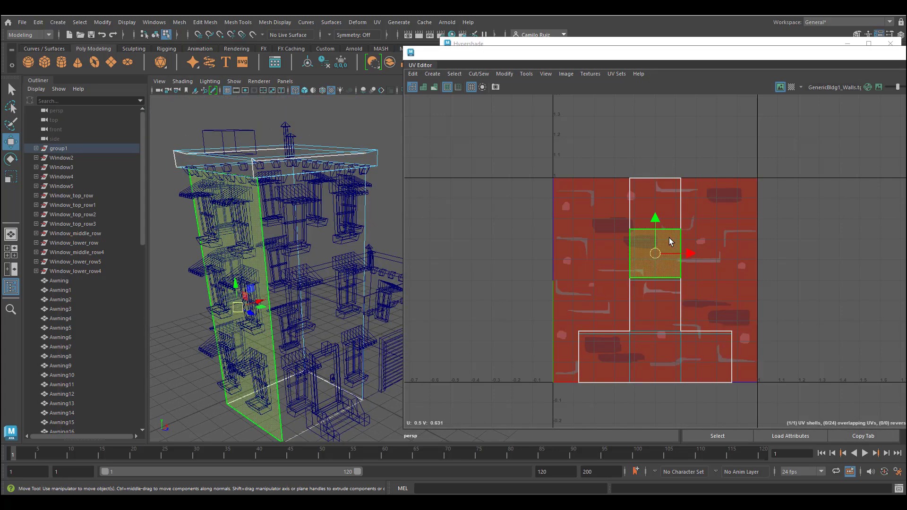
left_click(611, 362)
left_click_drag(361, 298, 333, 288, "alt")
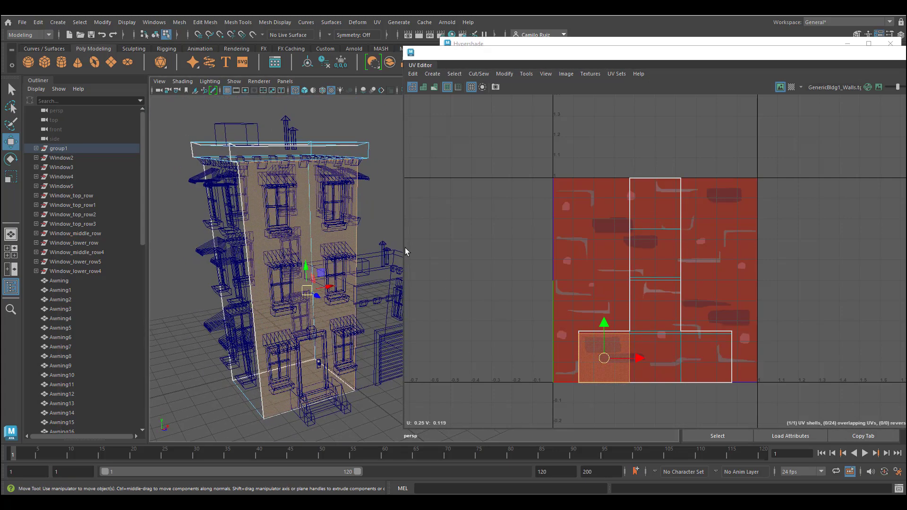
Make more room for the perspective view, reselect the tall building's whole UV shell, and restore textured display.
left_click_drag(404, 250, 380, 254)
right_click_drag(634, 346, 628, 342)
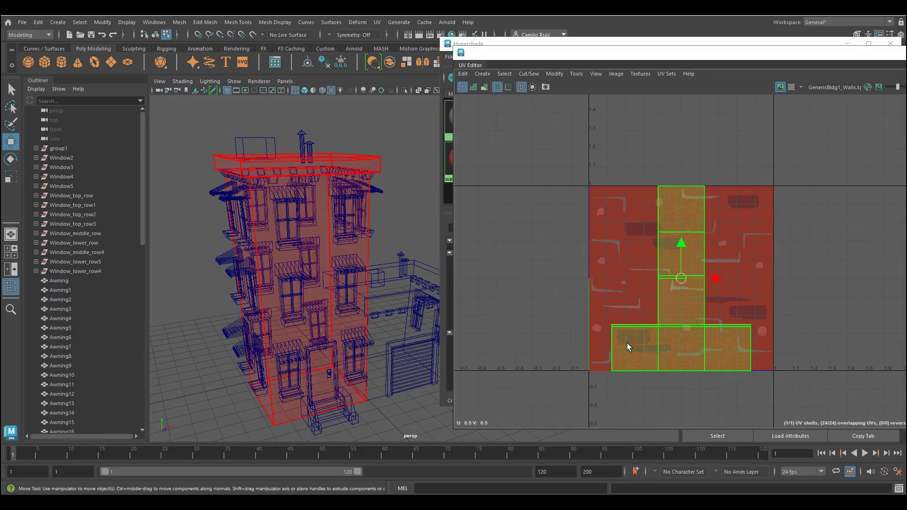
left_click(628, 343)
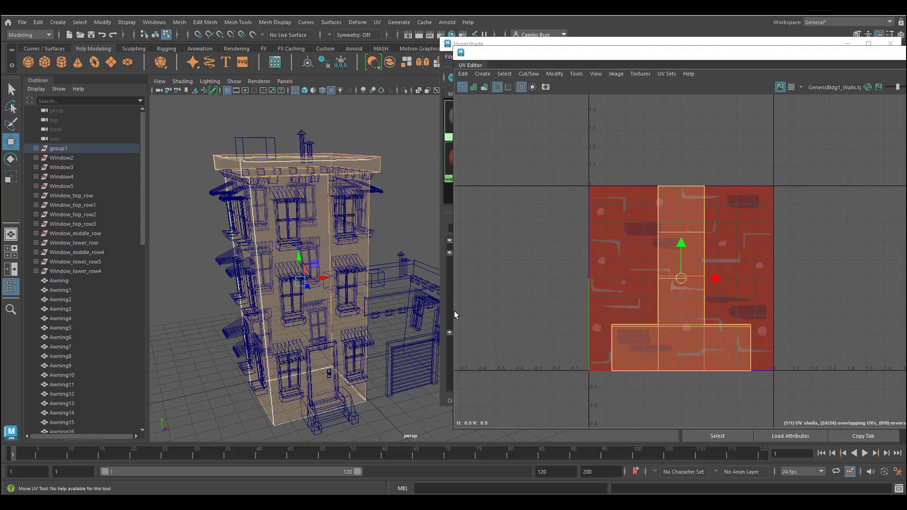
key("6")
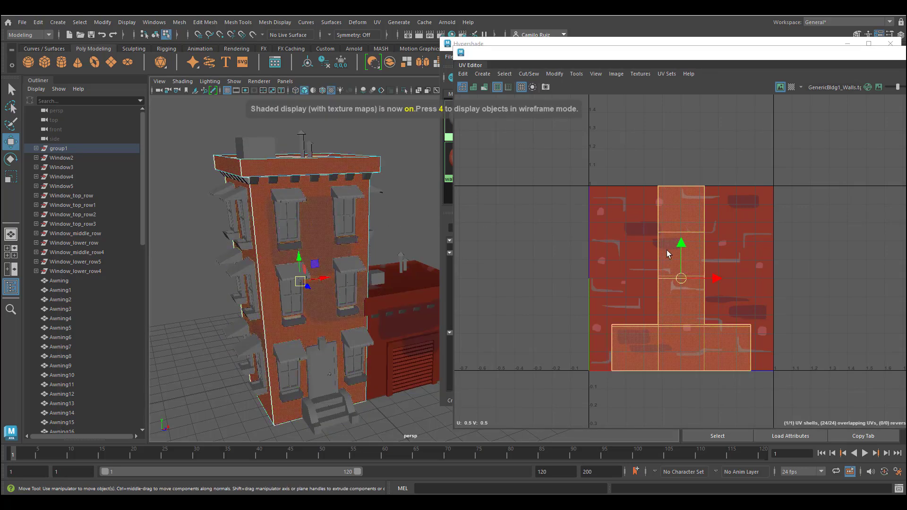
Apply a planar mapping to the tall building's faces, fitted to the bounding box and projected from the Z axis.
left_click(482, 74)
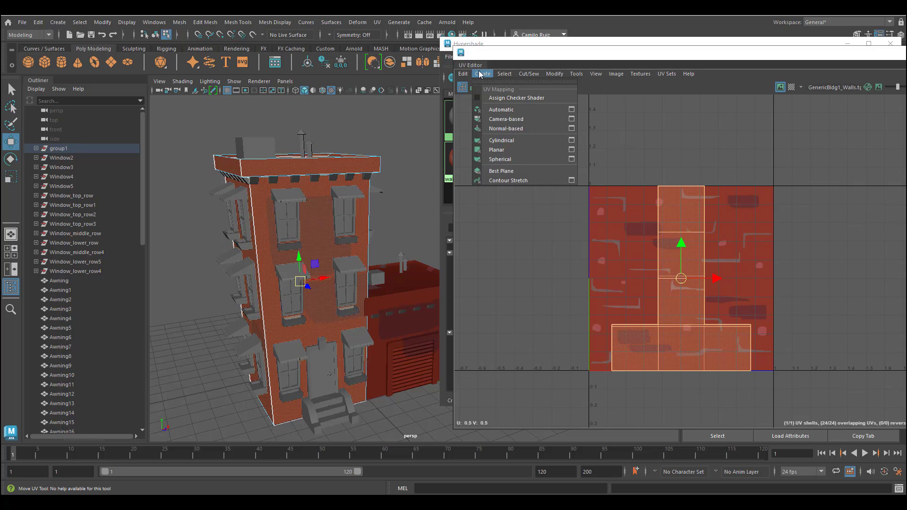
left_click(572, 150)
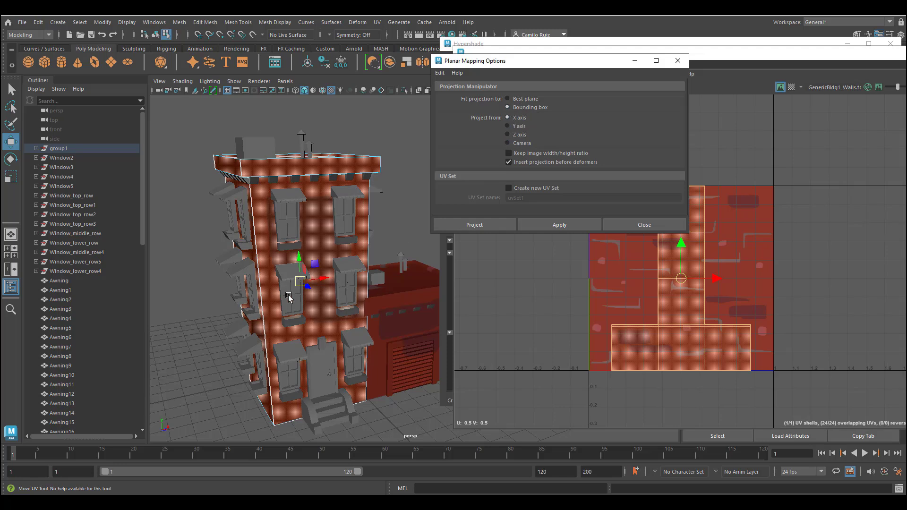
left_click_drag(289, 298, 333, 282, "alt")
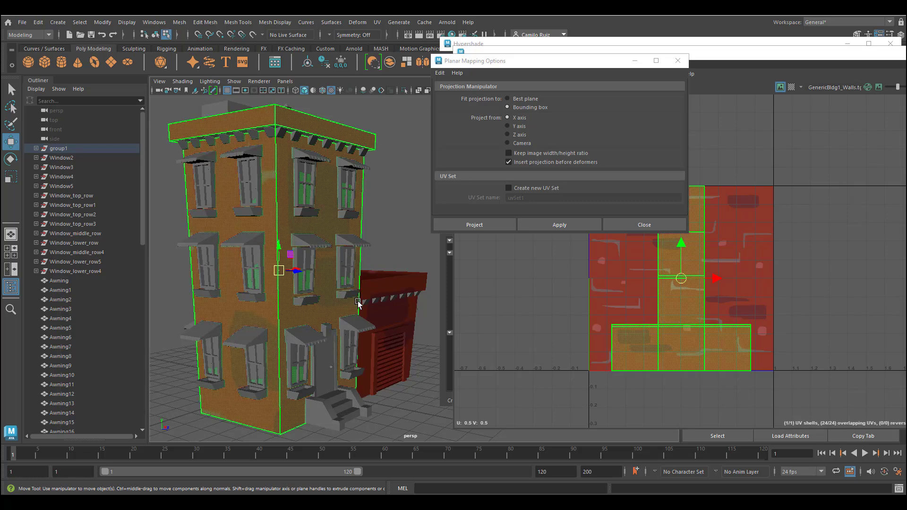
left_click_drag(193, 418, 186, 437, "alt")
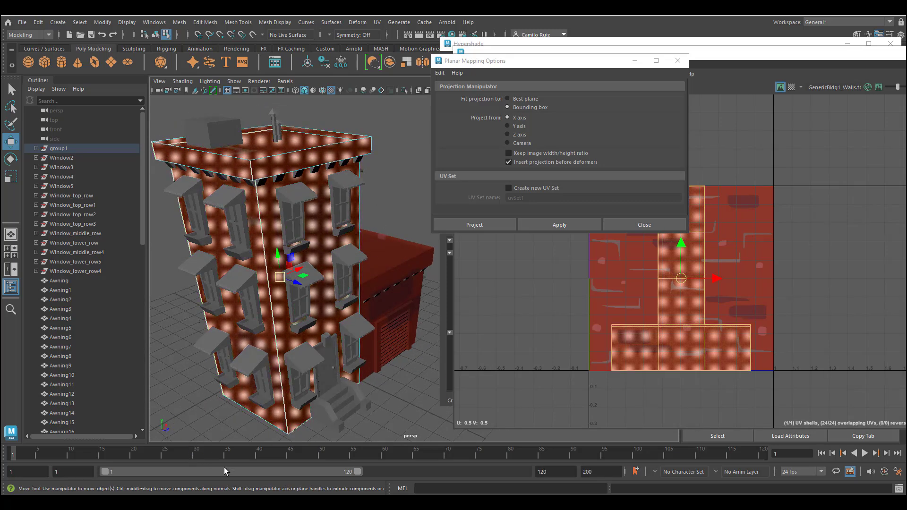
left_click(508, 135)
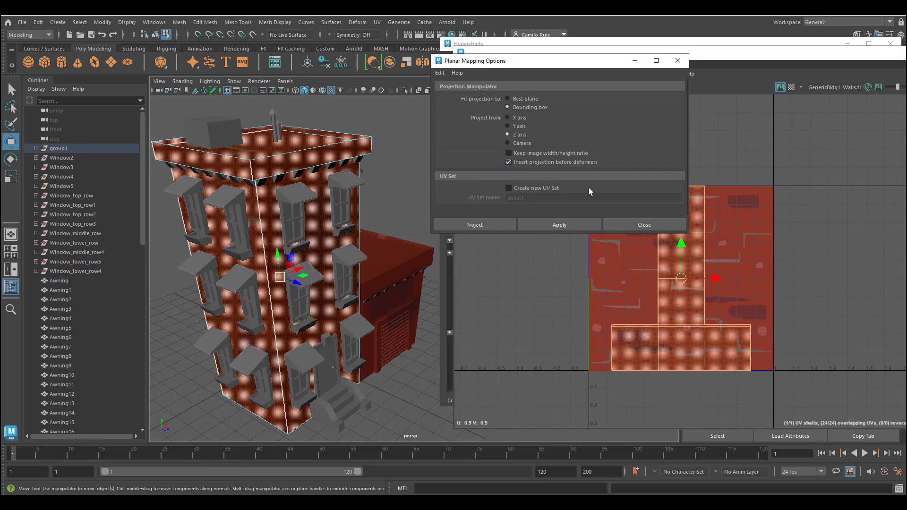
left_click(575, 224)
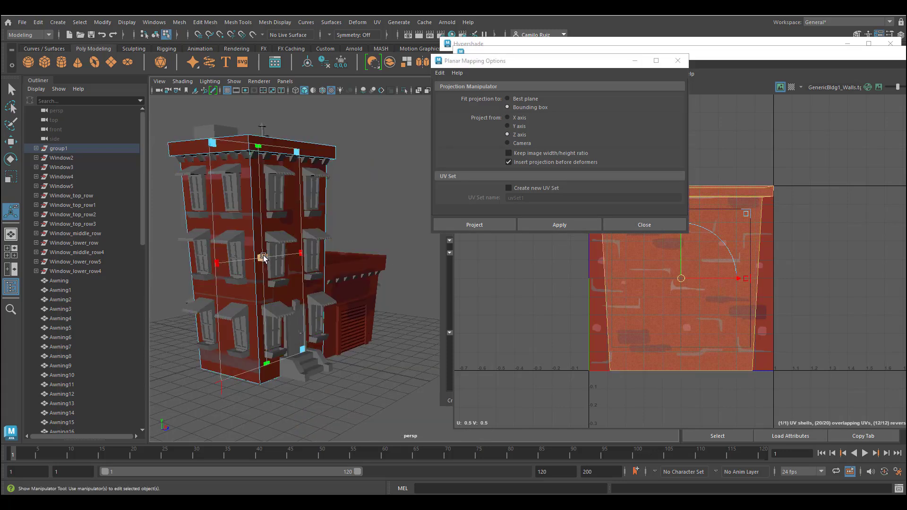
Switch the planar projection to its full transform manipulator, scale the projection up slightly, and enlarge the manipulator handles.
left_click(220, 382)
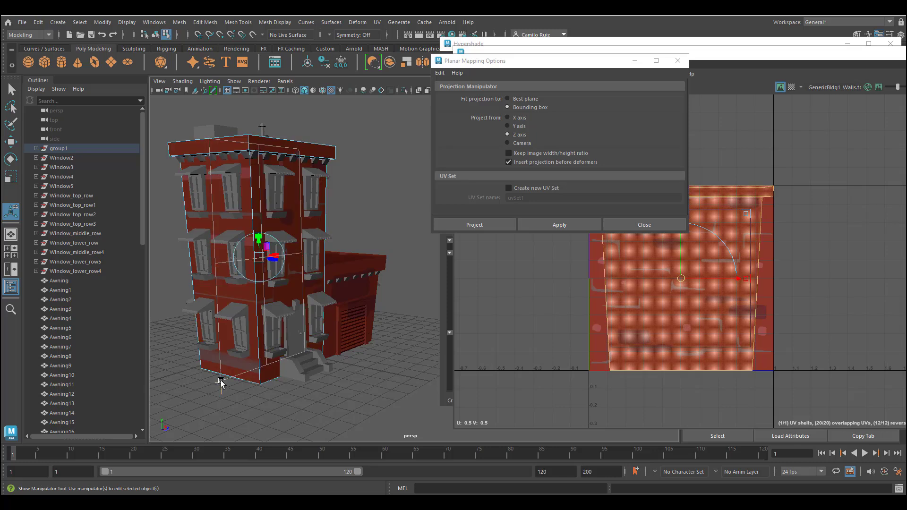
left_click(258, 237)
mouse_move(259, 258)
left_mouse_down()
mouse_move(262, 284)
mouse_move(254, 263)
left_mouse_up()
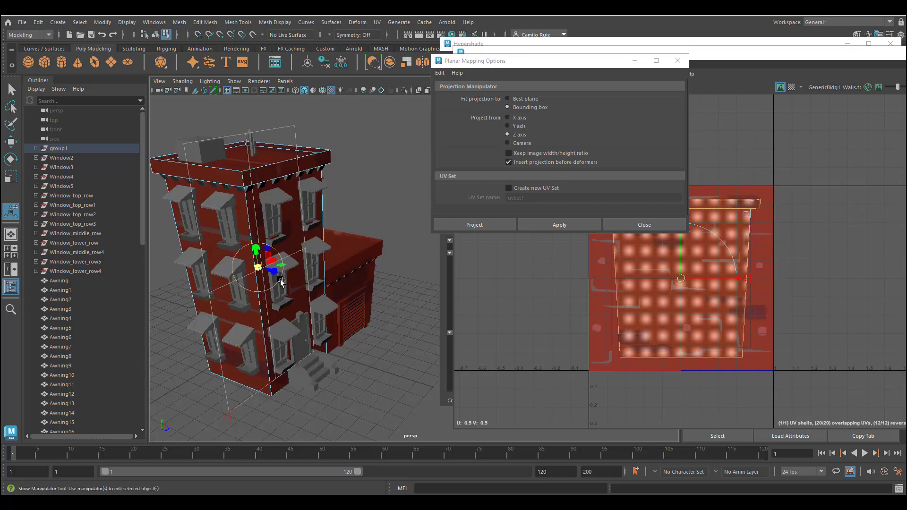
key("plus")
key("minus")
key("plus")
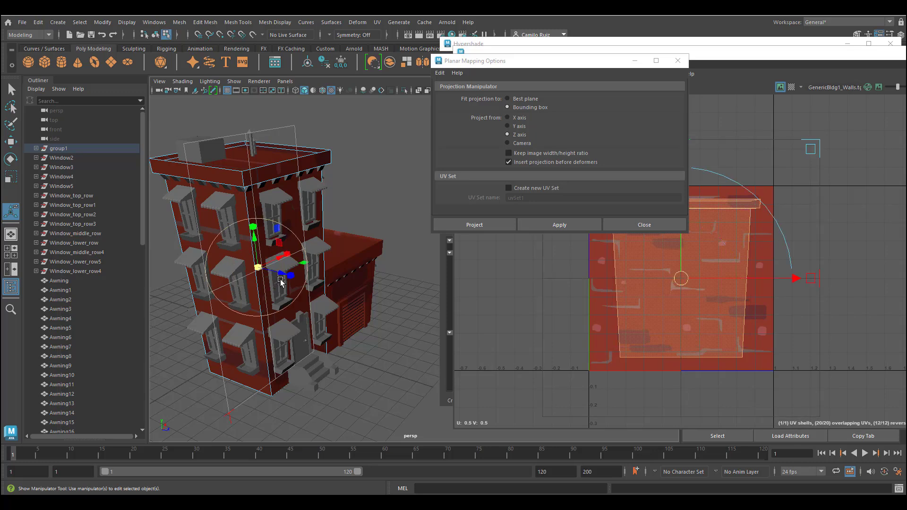
key("plus")
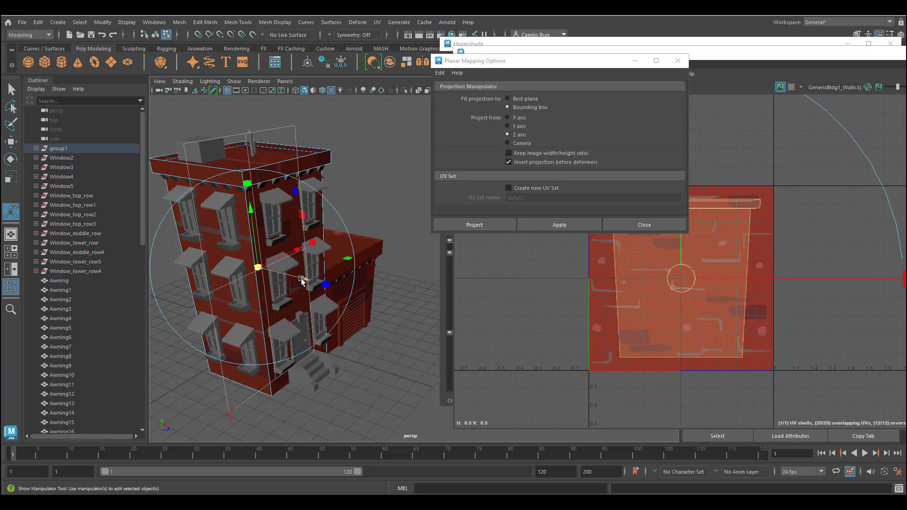
Scale the planar projection down in height and width so the wall texture repeats smaller across the tall building's front.
left_click_drag(304, 279, 257, 258, "alt")
left_click_drag(301, 168, 302, 181)
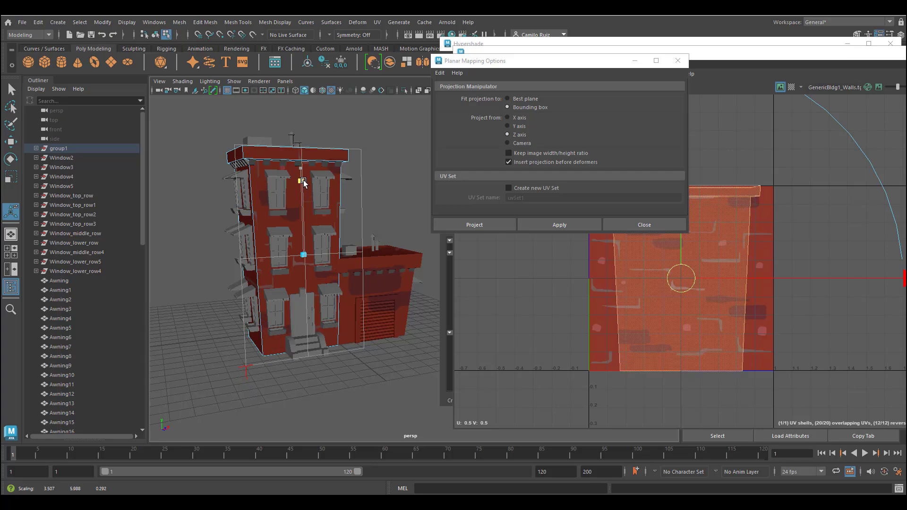
left_click_drag(379, 249, 362, 252)
left_click_drag(298, 276, 318, 266, "alt")
left_click_drag(303, 164, 305, 199)
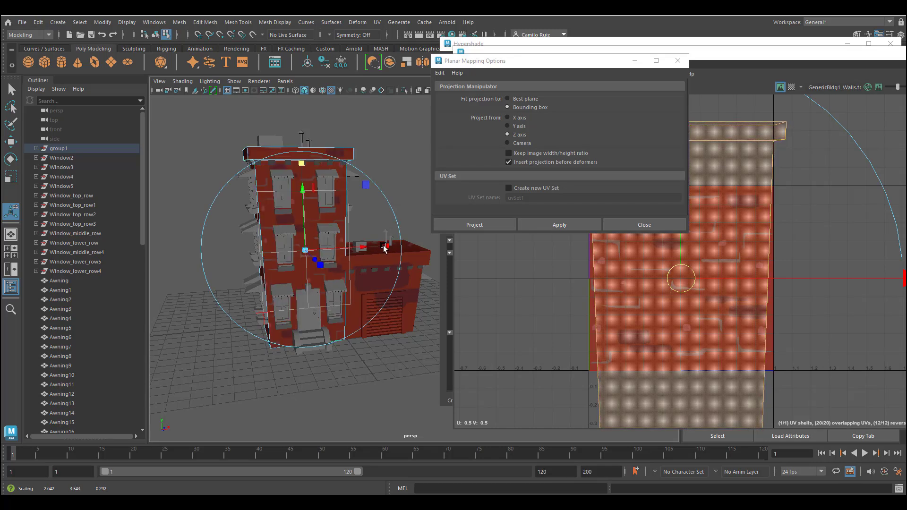
left_click_drag(384, 249, 342, 247)
left_click_drag(301, 163, 300, 190)
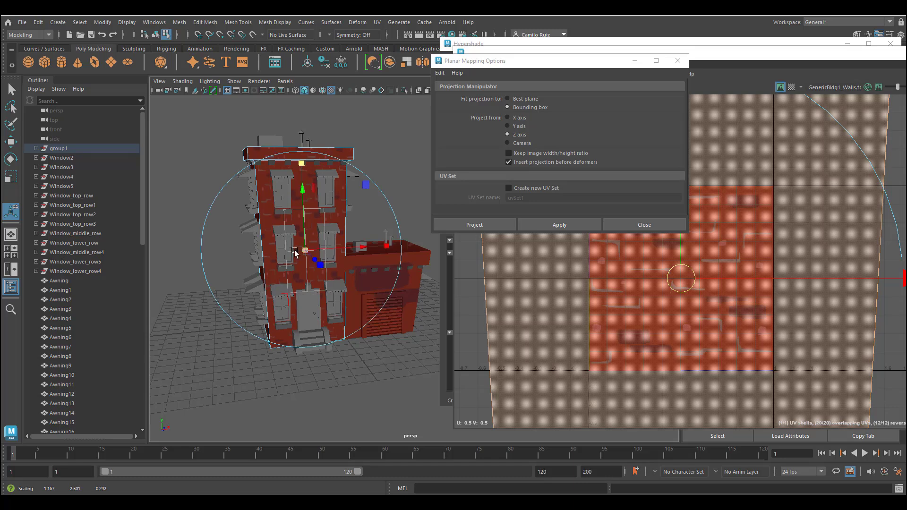
left_click_drag(305, 250, 294, 250)
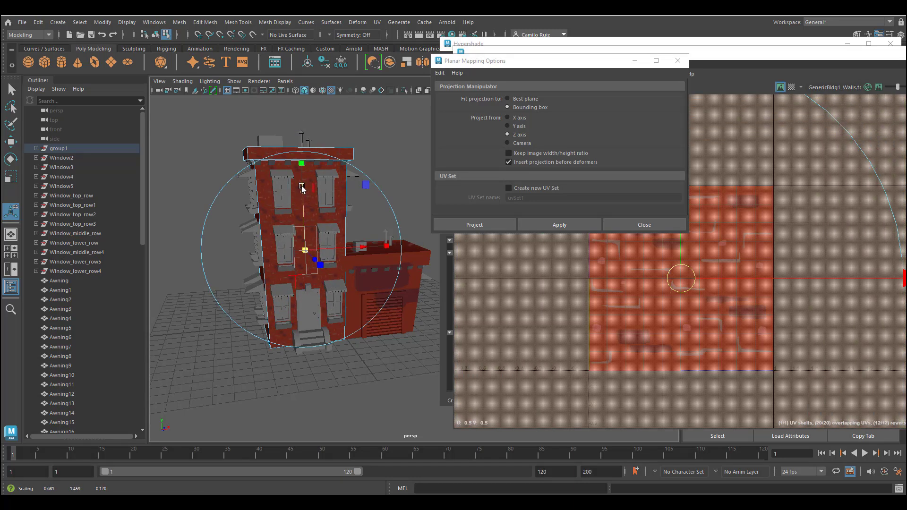
left_click_drag(303, 173, 303, 175)
Shift the planar projection and check how the wall texture falls on the tall building's front and side walls.
left_click_drag(285, 235, 311, 268, "alt")
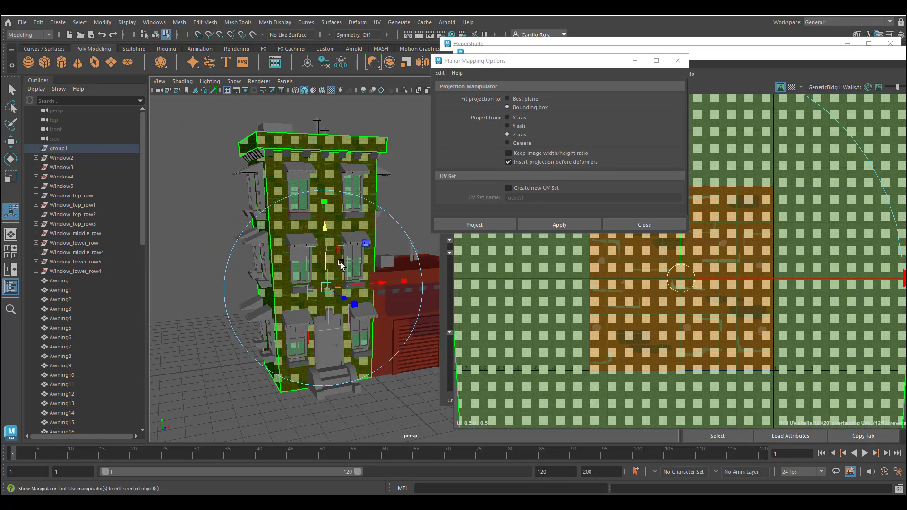
left_click_drag(375, 232, 373, 315, "alt")
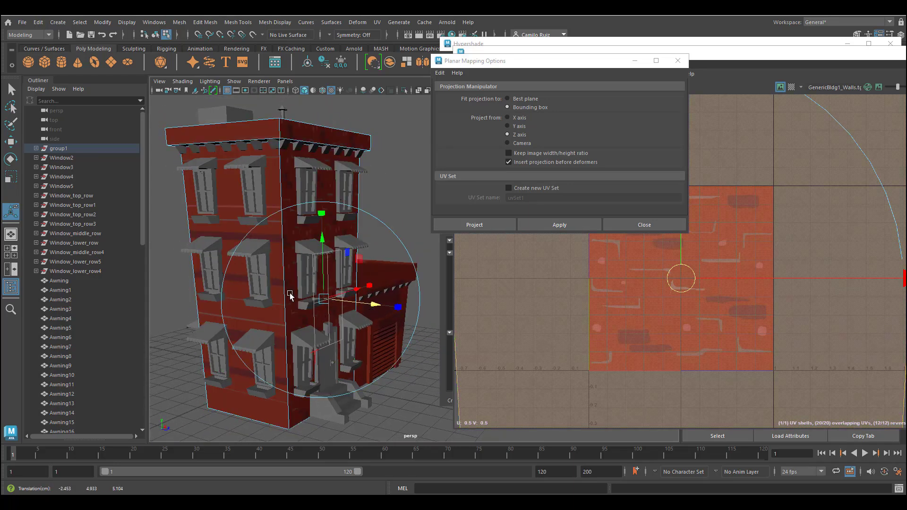
left_click_drag(290, 296, 372, 242, "alt")
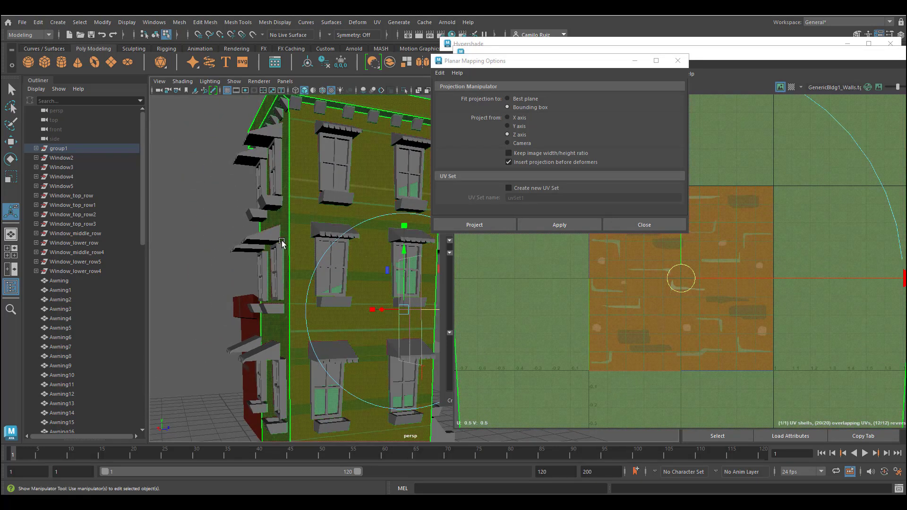
Select only the large side wall face of the tall building, next to the front with the door.
left_click_drag(198, 235, 229, 239, "alt")
left_click(231, 237)
right_click(272, 204)
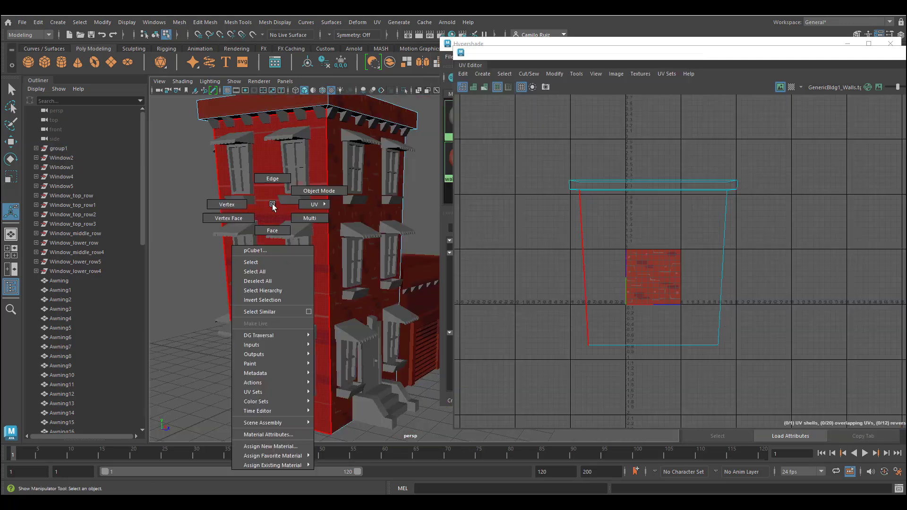
left_click(272, 228)
left_click(273, 206)
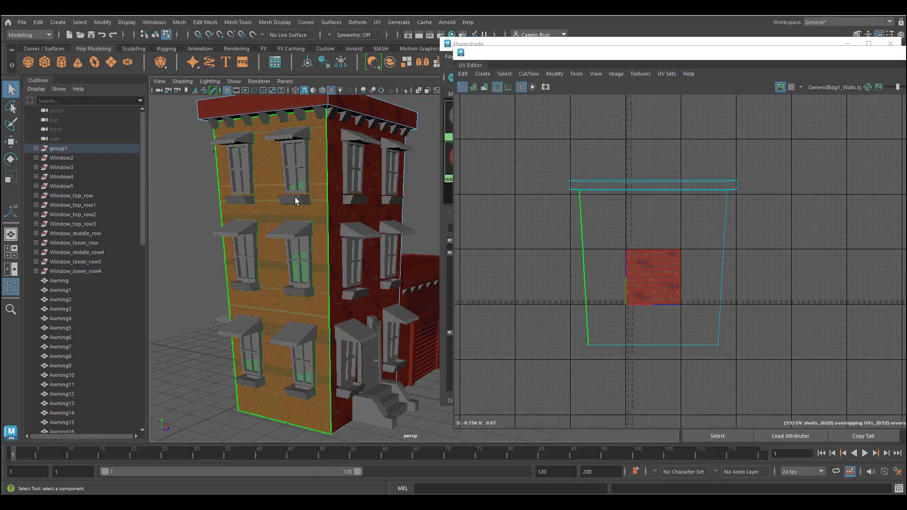
Apply a planar mapping projected from the X axis to the selected side wall and frame the result.
left_click_drag(373, 209, 355, 215, "alt")
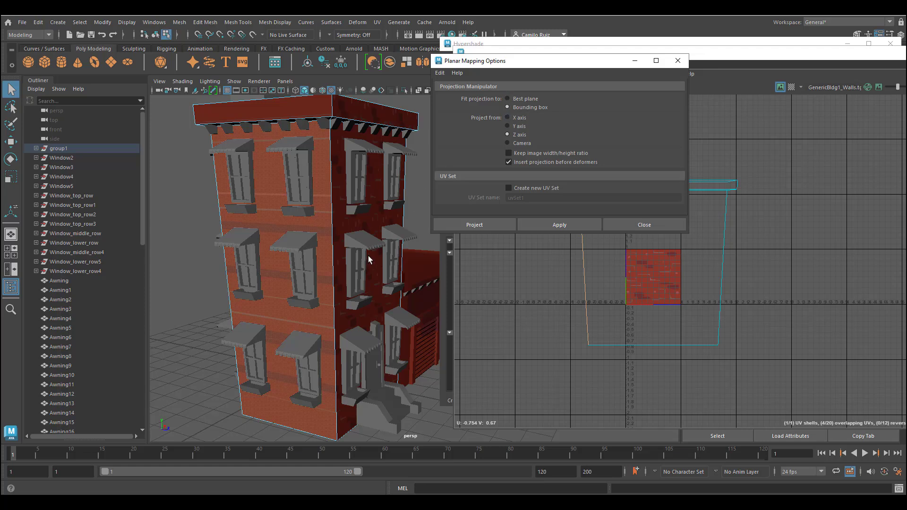
left_click(561, 225)
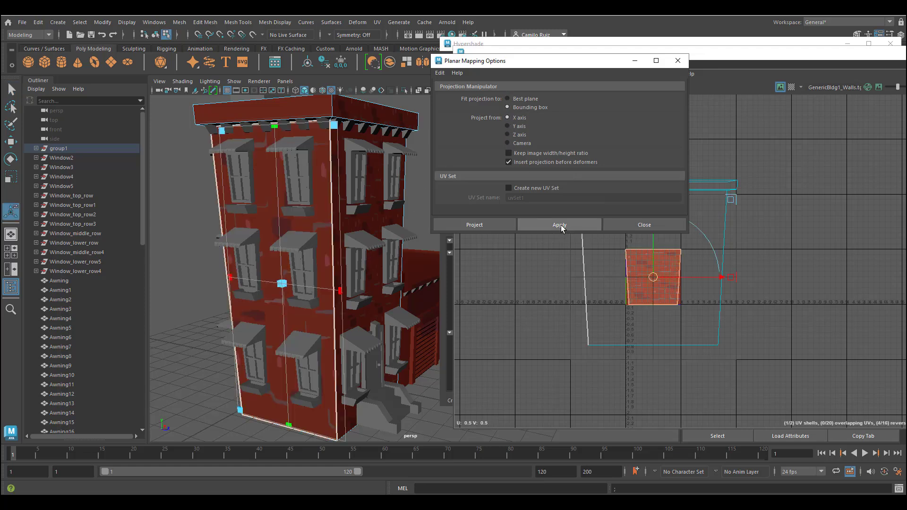
key("f")
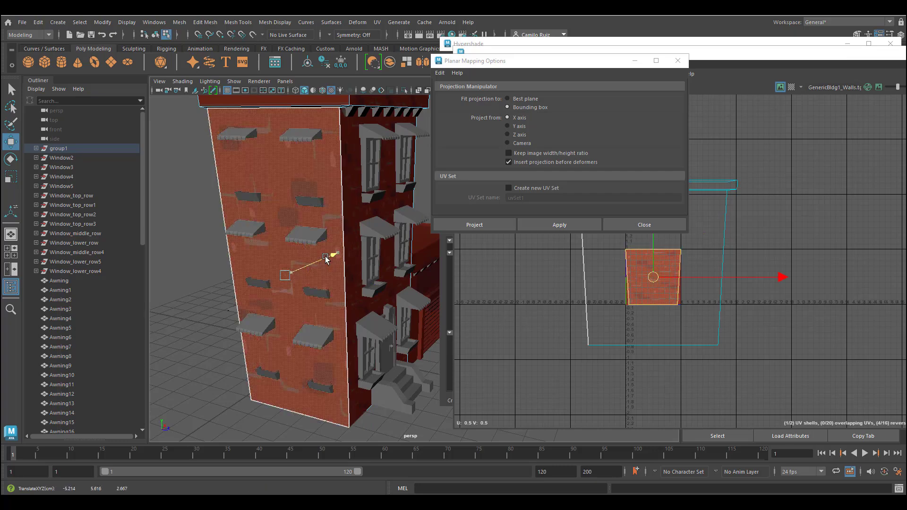
Apply the X-axis planar mapping to the tall building's selected side wall and bring up the projection's full transform handles.
left_click(561, 225)
left_click(296, 270)
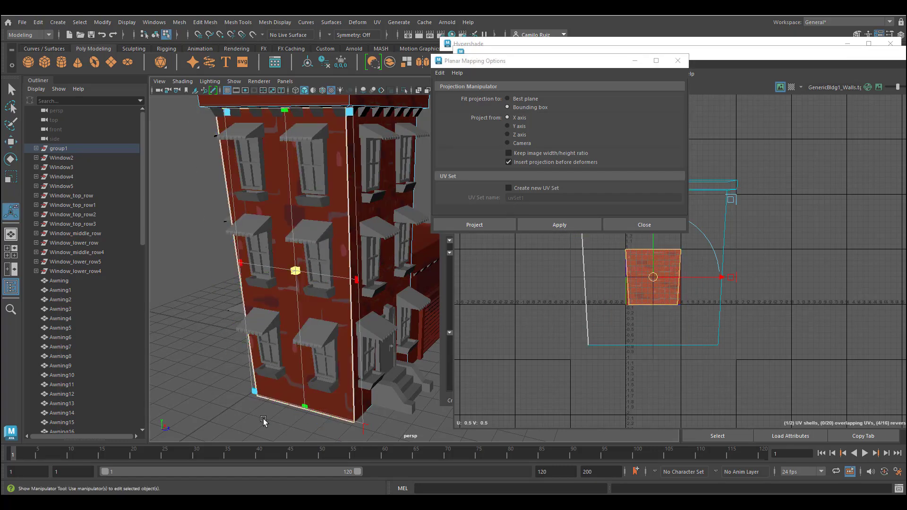
middle_click_drag(359, 422, 339, 325, "alt")
scroll(331, 331, "up", 5)
middle_click_drag(287, 401, 348, 326, "alt")
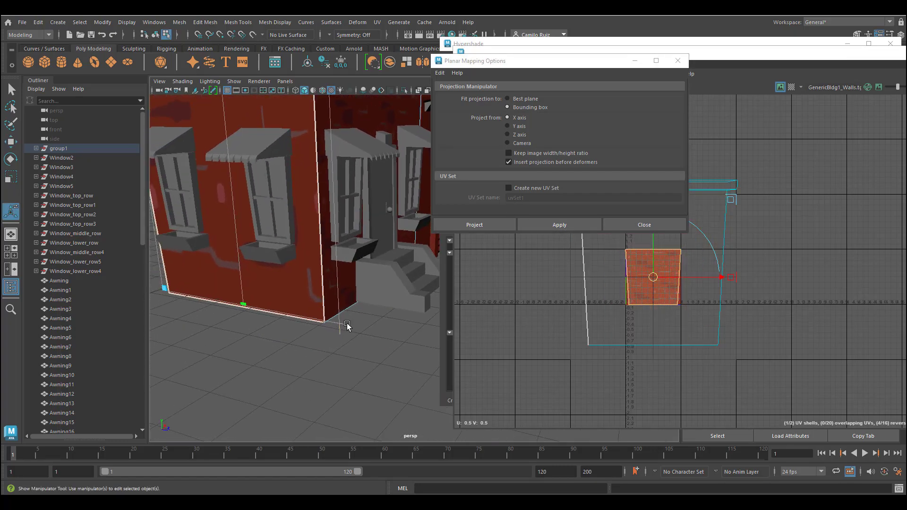
scroll(324, 274, "down", 6)
scroll(331, 237, "up", 4)
middle_click_drag(344, 178, 356, 289, "alt")
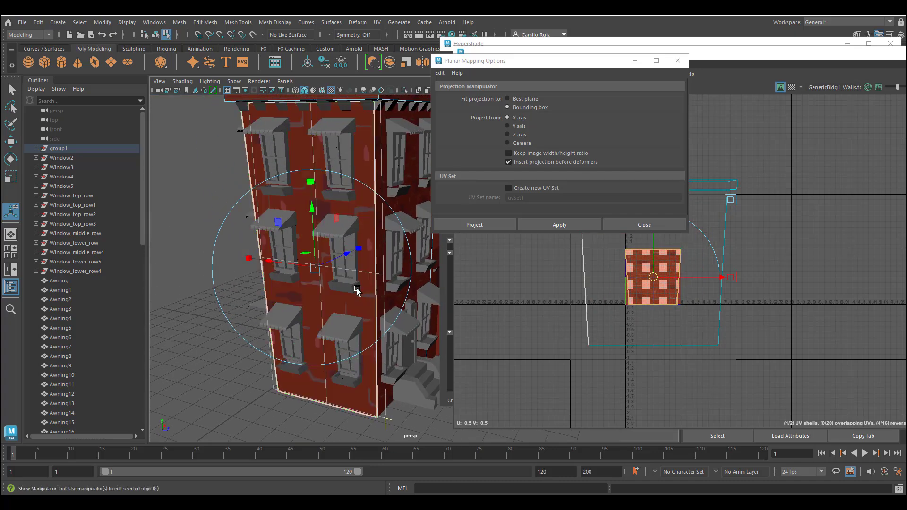
Resize the side wall's planar projection so the bricks repeat smaller like on the front, and close the mapping options.
left_click_drag(347, 255, 352, 405)
left_click_drag(264, 196, 265, 203)
left_click(387, 410)
left_click_drag(396, 416, 381, 379, "alt")
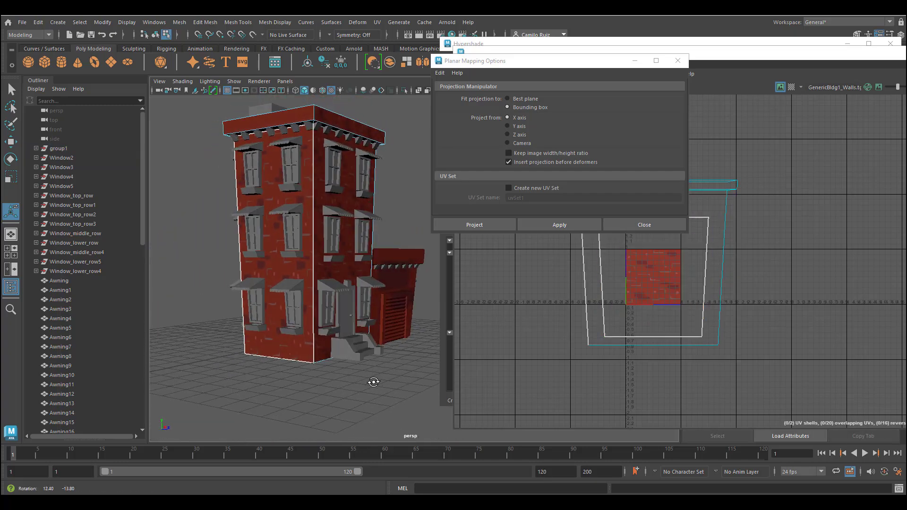
left_click(630, 229)
Select the tall building's opposite side wall above the garage and apply a planar mapping projected from the X axis.
left_click_drag(359, 302, 221, 318, "alt")
left_click(347, 270)
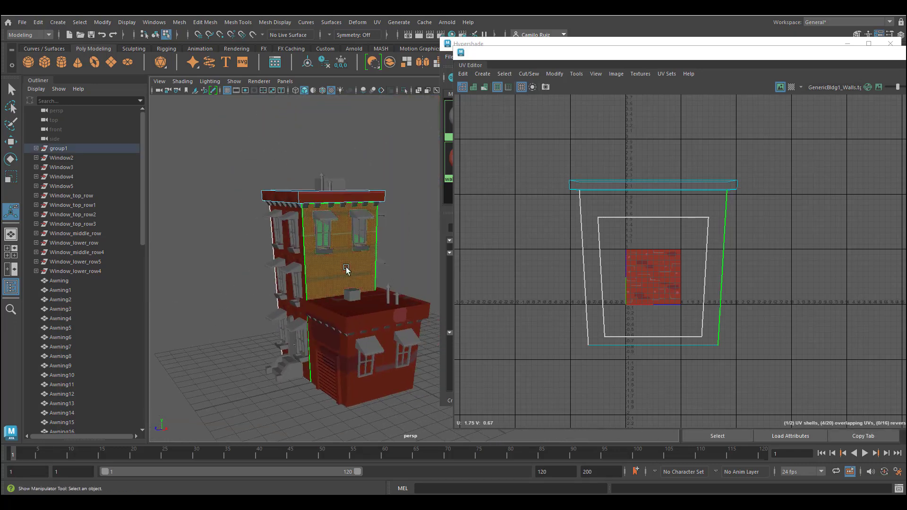
scroll(347, 269, "up", 3)
left_click(482, 73)
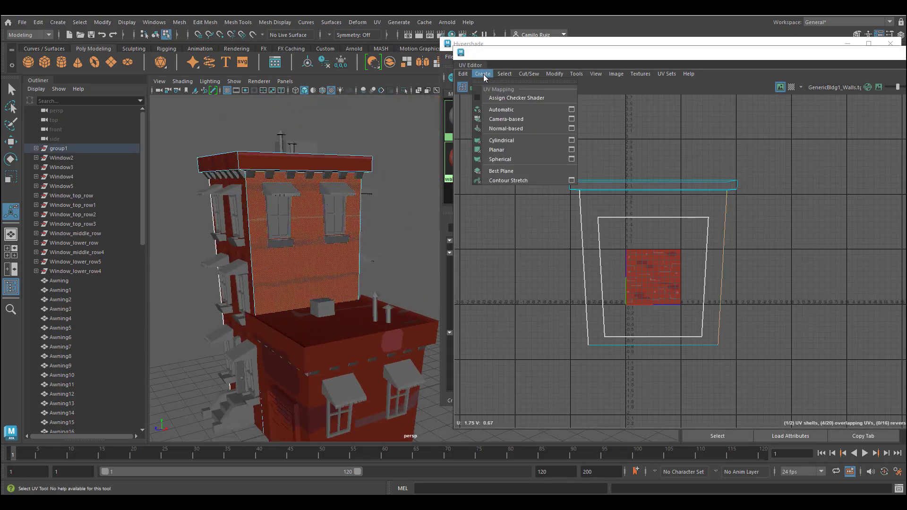
left_click(572, 150)
middle_click_drag(407, 235, 399, 178, "alt")
left_click_drag(399, 178, 420, 225, "alt")
left_click(560, 224)
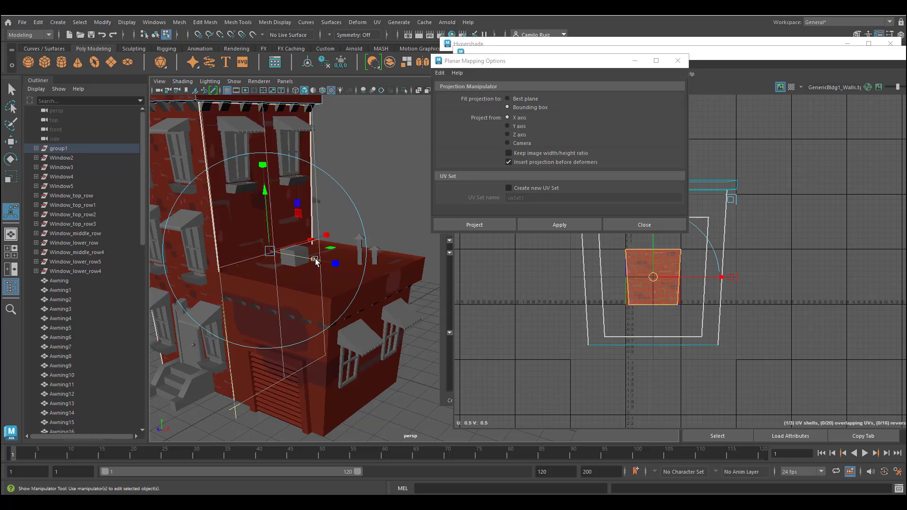
Scale and shift the planar projection on the wall above the garage so its brick size matches the other walls.
left_click_drag(316, 260, 349, 265)
left_click_drag(296, 172, 297, 191)
left_click(357, 243)
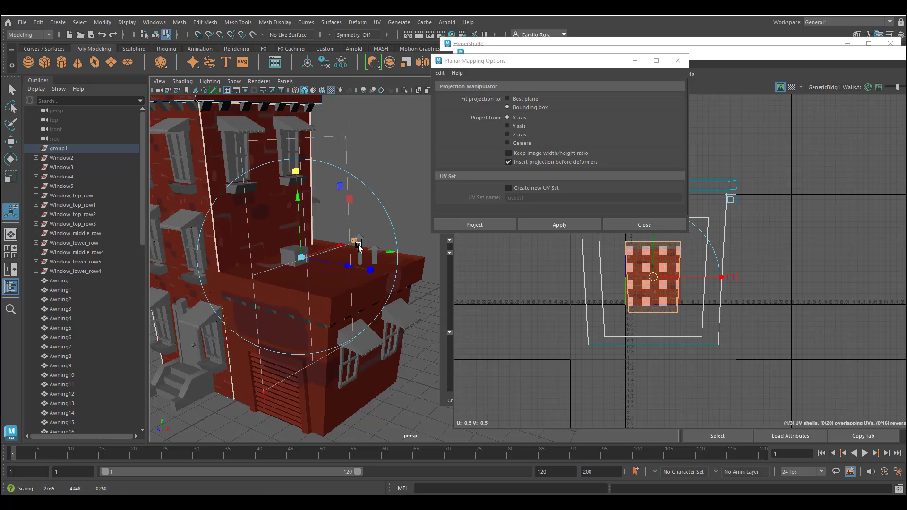
left_click_drag(355, 239, 289, 262)
middle_click_drag(325, 267, 328, 306, "alt")
left_click_drag(328, 305, 278, 298, "alt")
left_click_drag(323, 238, 321, 226)
left_click_drag(323, 248, 324, 245)
left_click_drag(295, 243, 250, 222, "alt")
scroll(293, 250, "down", 5)
left_click(285, 240)
Close the planar mapping options and the UV Editor to return to the Hypershade.
left_click(645, 225)
left_click_drag(646, 57, 585, 55)
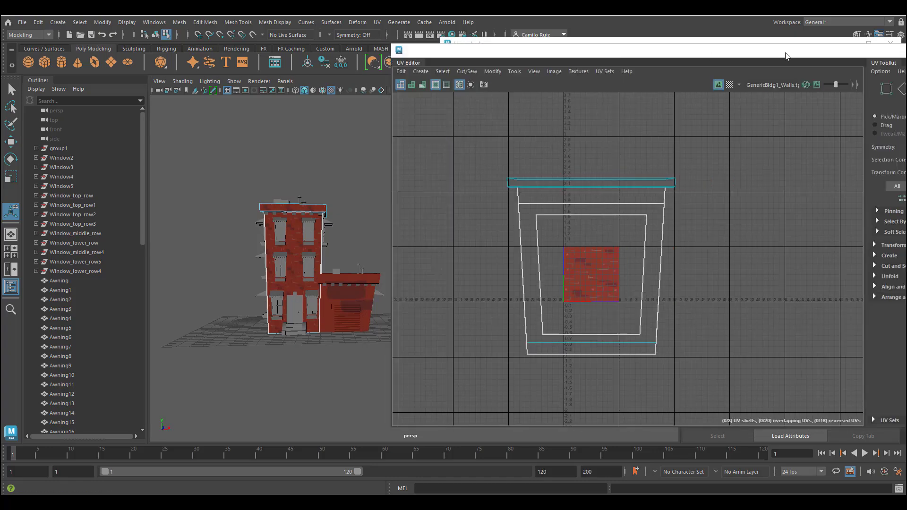
left_click_drag(788, 52, 614, 60)
left_click(823, 57)
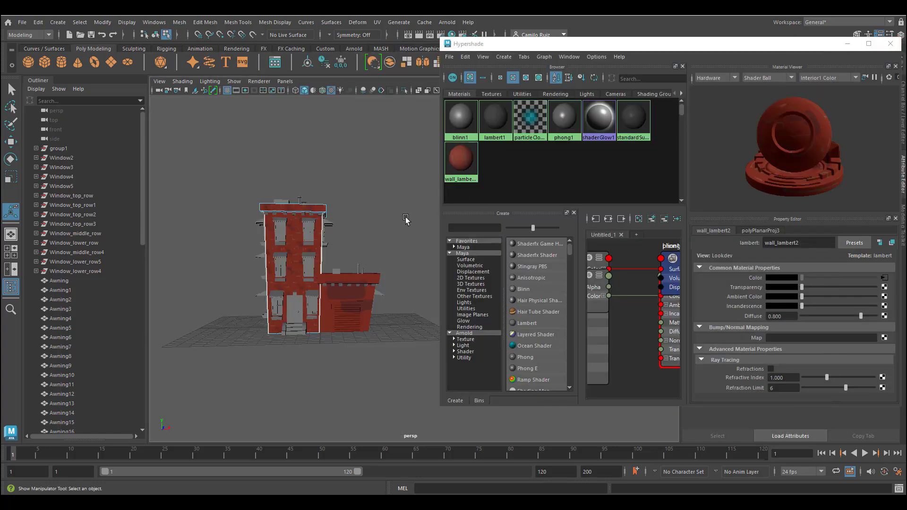
Rename the blinn1 material as window_blinn1.
scroll(411, 287, "up", 5)
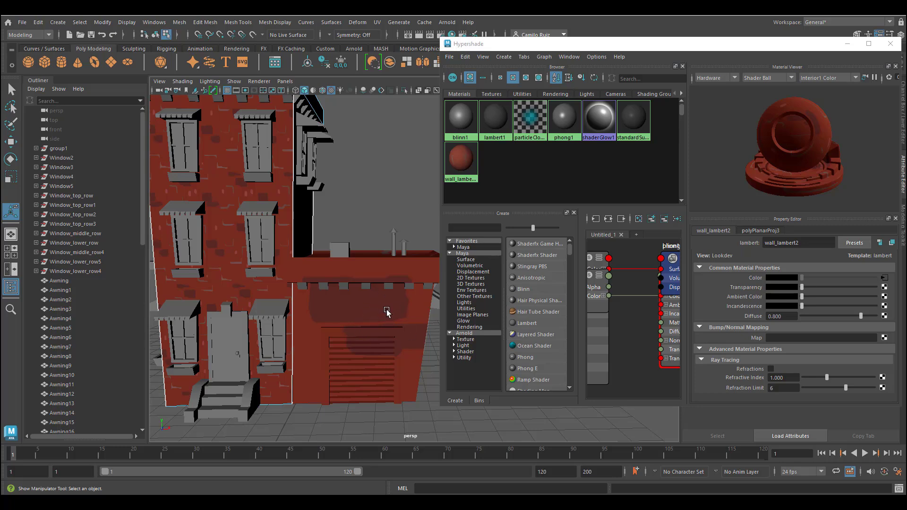
scroll(371, 271, "down", 5)
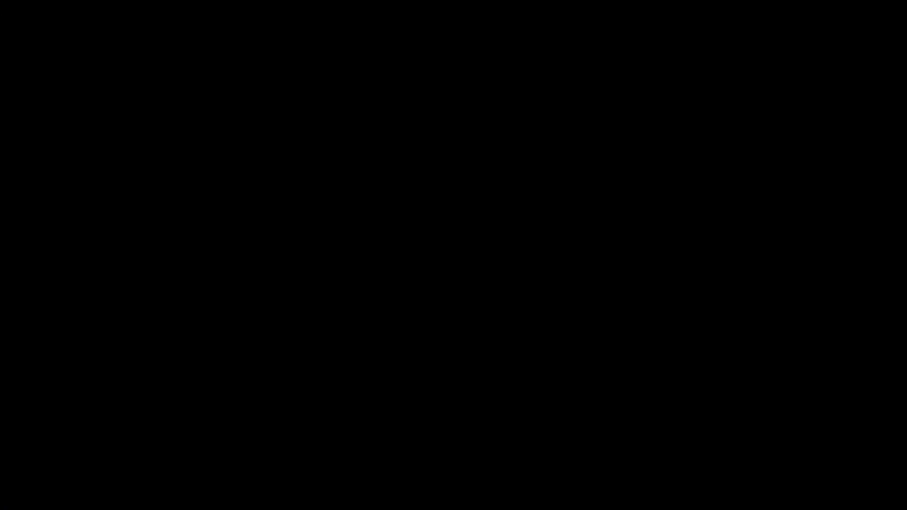
scroll(342, 266, "up", 3)
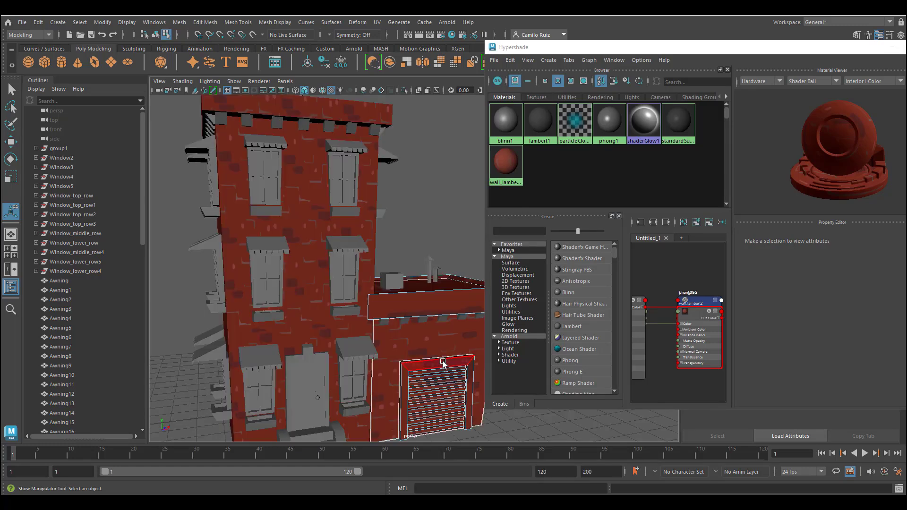
scroll(379, 305, "up", 5)
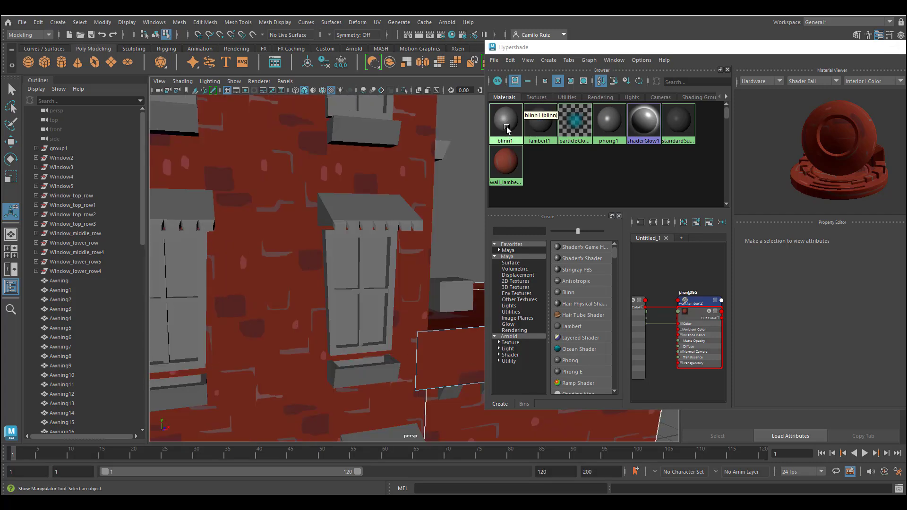
left_click(507, 130)
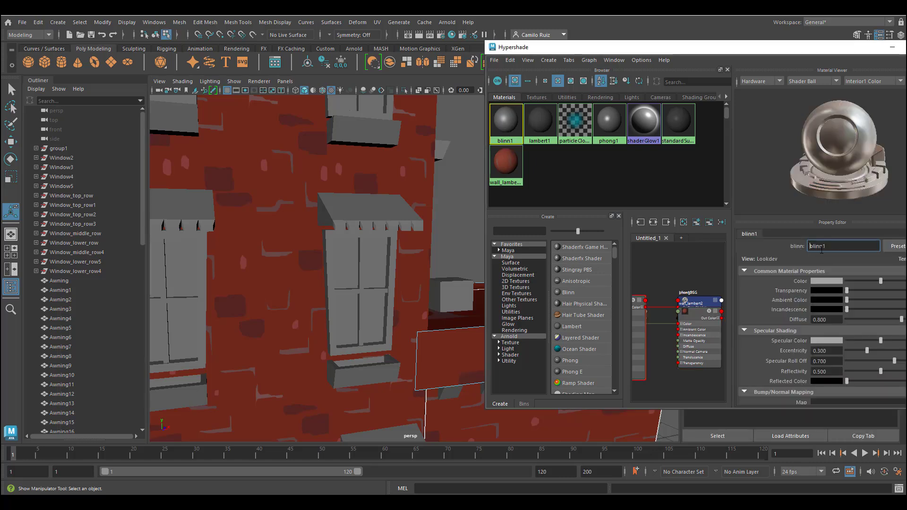
type("window_")
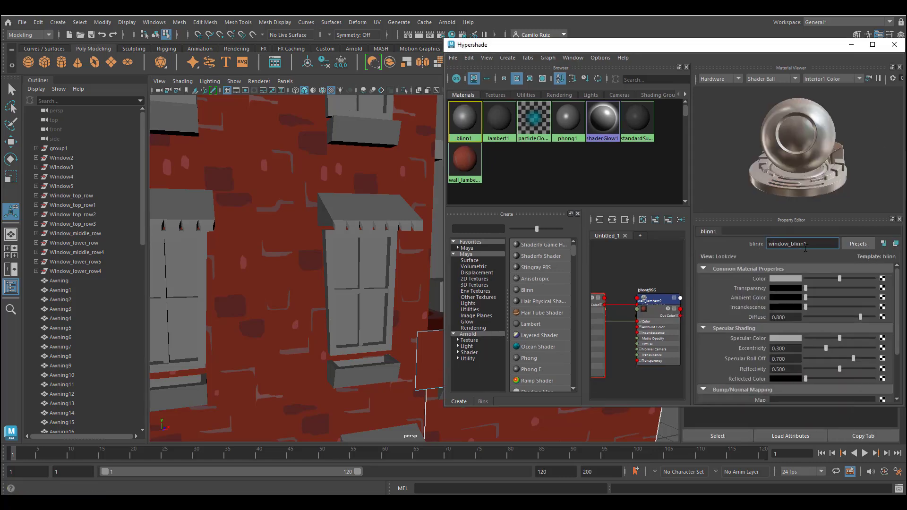
Load GenericBldg1_WindowPlain.tga as the window_blinn1 color texture and assign the material to the selected panes of the window.
left_click(882, 279)
left_click(443, 198)
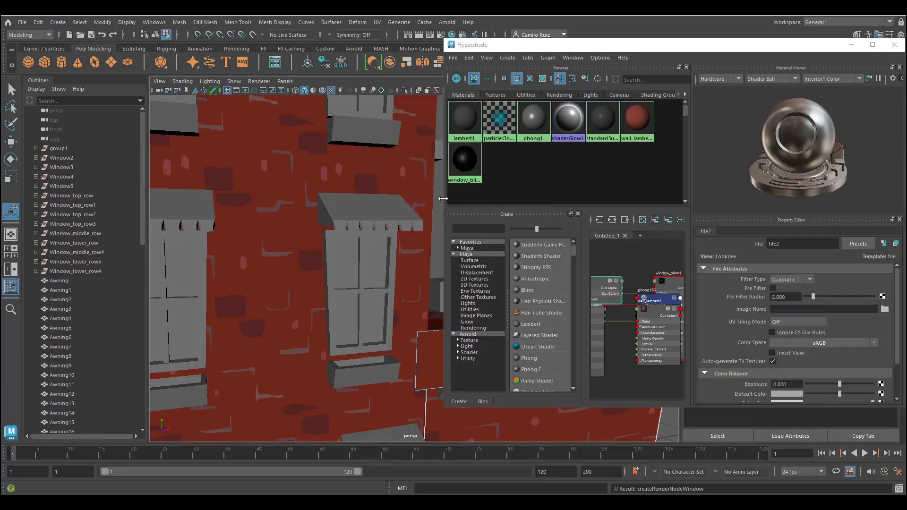
left_click(884, 310)
left_click(284, 290)
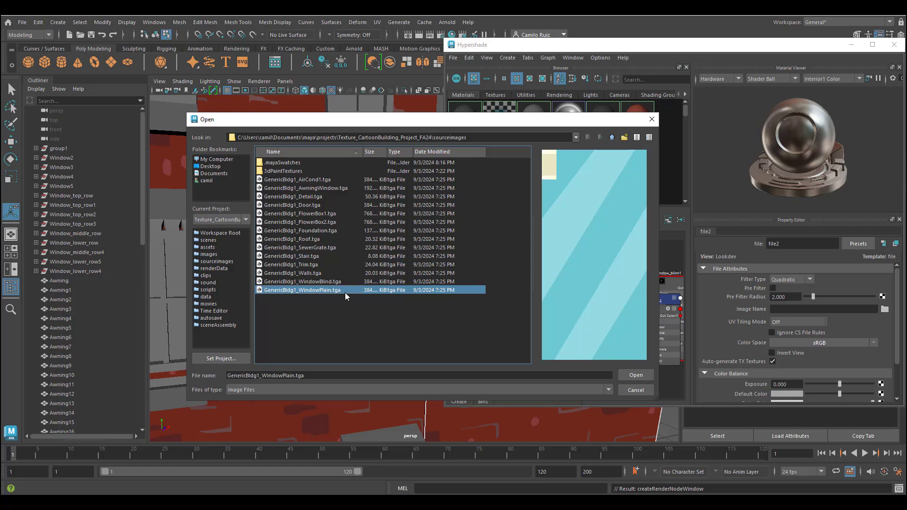
left_click(639, 376)
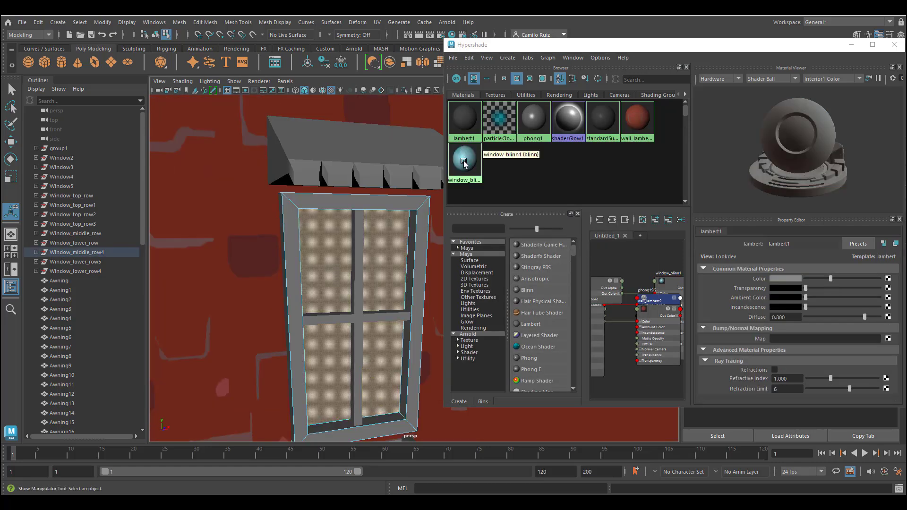
middle_click_drag(462, 154, 406, 329)
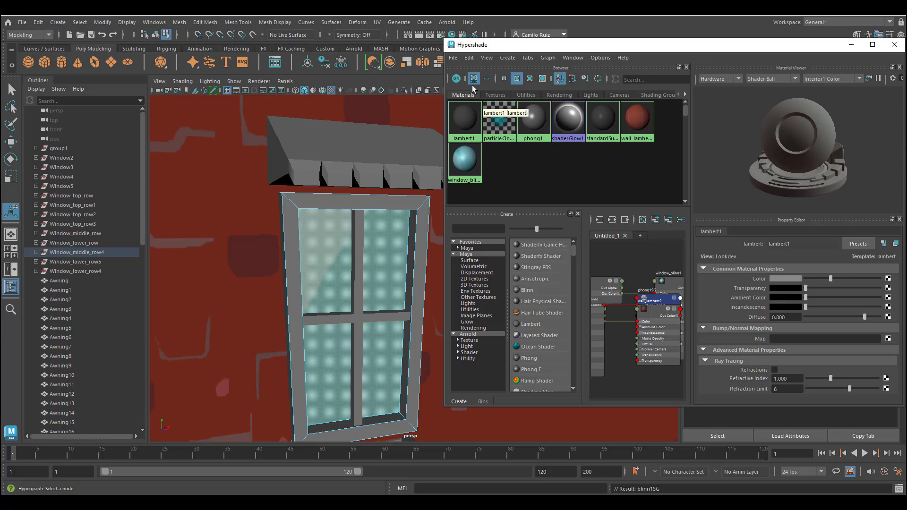
Open the UV Editor and apply a planar mapping projected from the Z axis to the window panes.
left_click(377, 22)
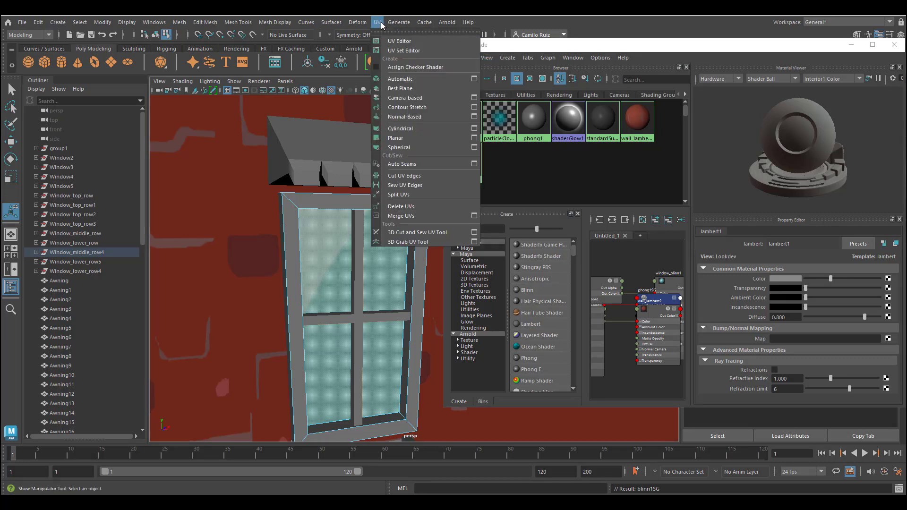
left_click(397, 34)
left_click(491, 113)
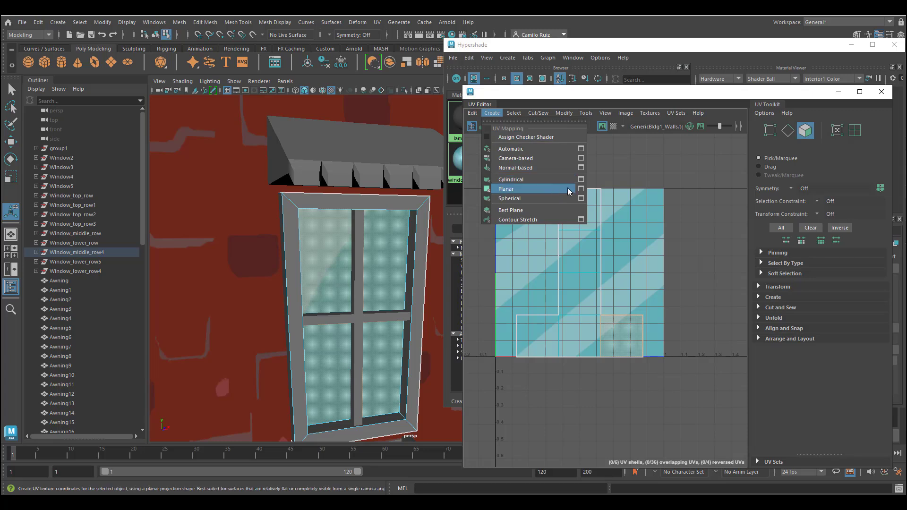
left_click(582, 190)
left_click(559, 225)
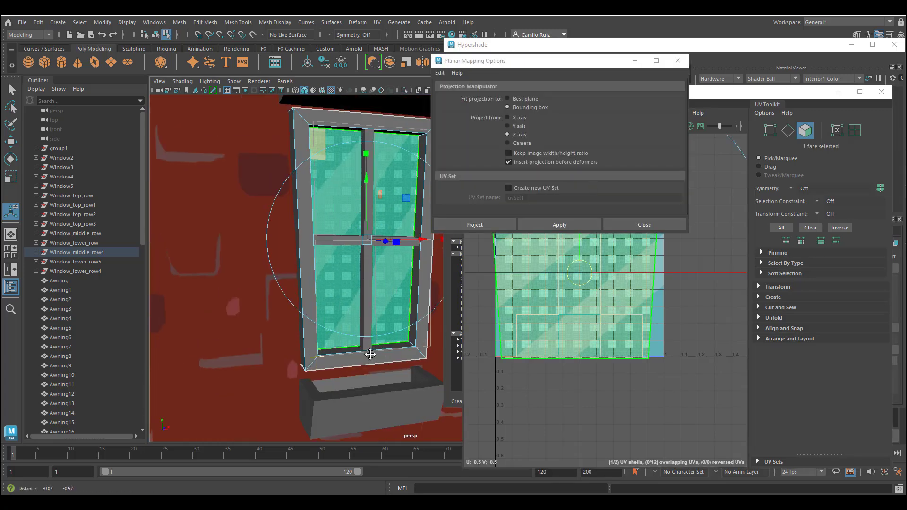
Adjust the planar projection on the window panes so the glass stays clear of the texture's cream corner patch.
left_click_drag(362, 275, 386, 279)
right_click_drag(397, 292, 406, 262, "alt")
left_click(312, 303)
left_click_drag(578, 63, 329, 31)
middle_click_drag(478, 269, 512, 305, "alt")
right_click_drag(478, 307, 492, 310, "alt")
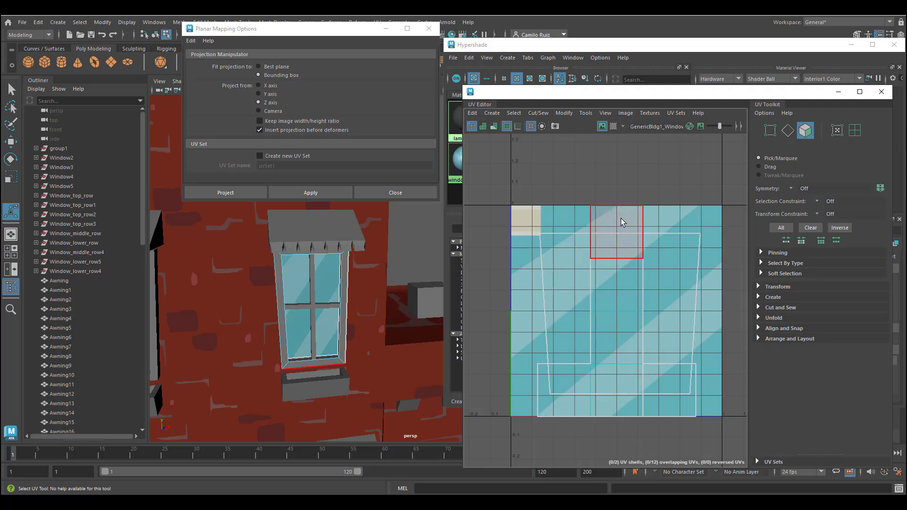
Select the window's frame and close the planar mapping options.
left_click(320, 364)
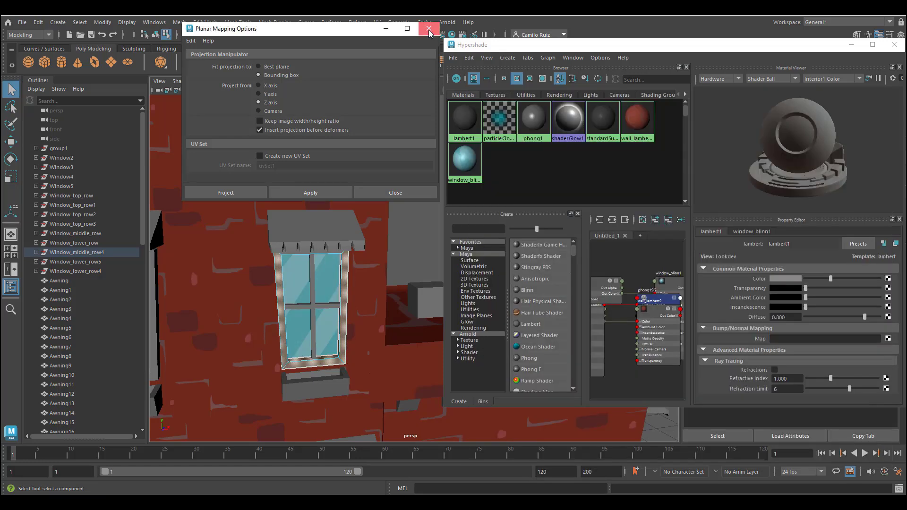
left_click(396, 192)
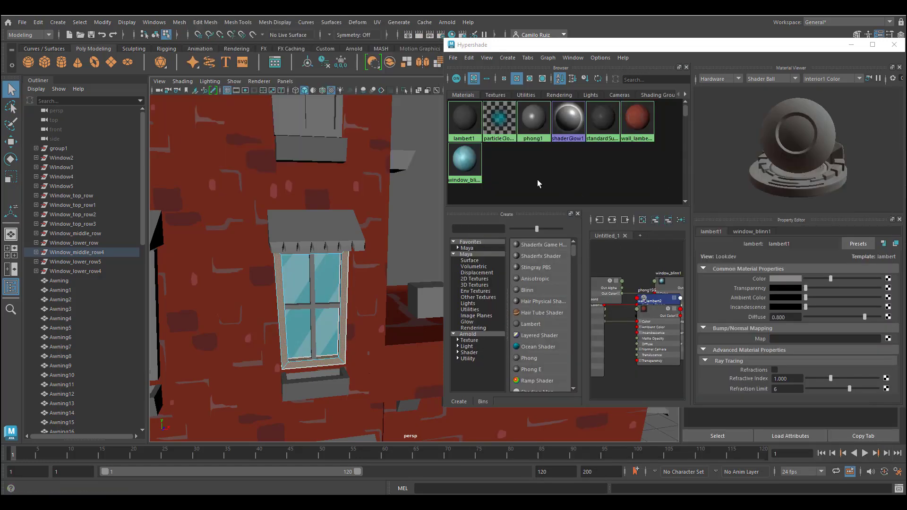
middle_click_drag(465, 161, 349, 336)
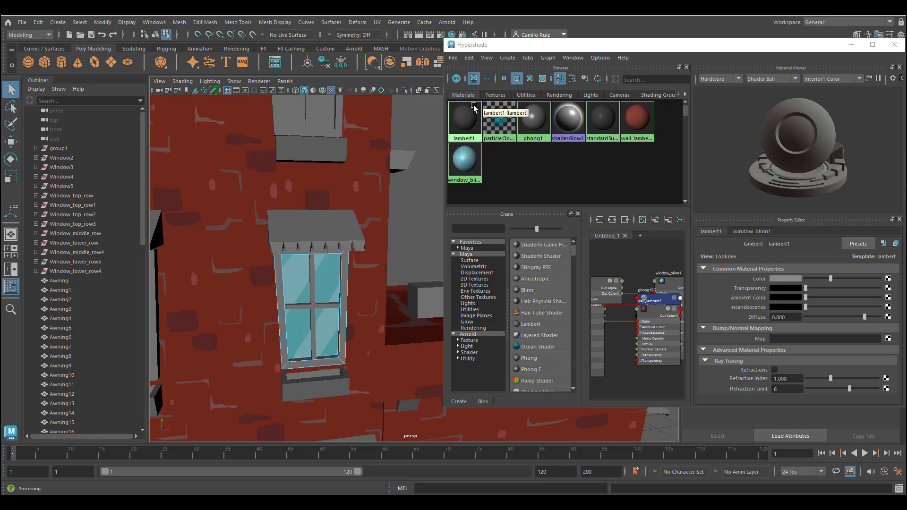
Create a new Lambert material and name it WindowFrame_lambert12.
left_click(530, 324)
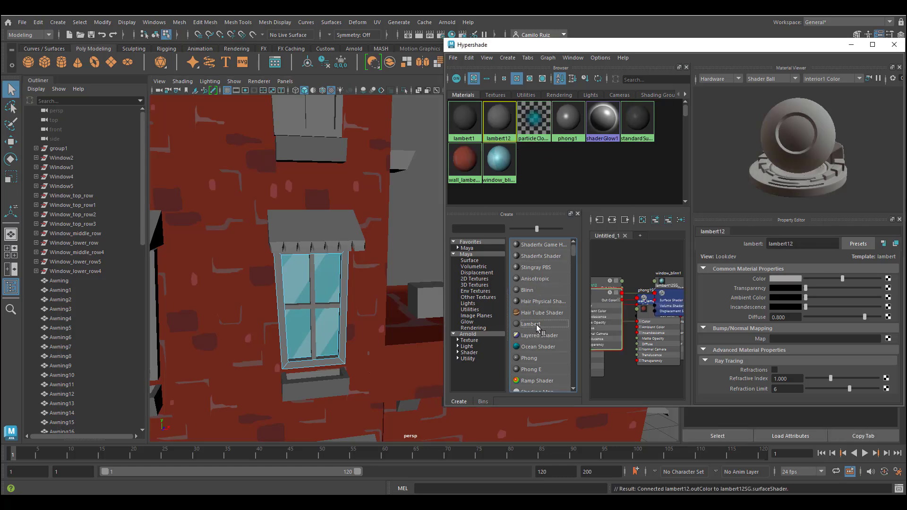
type("indowFrame_")
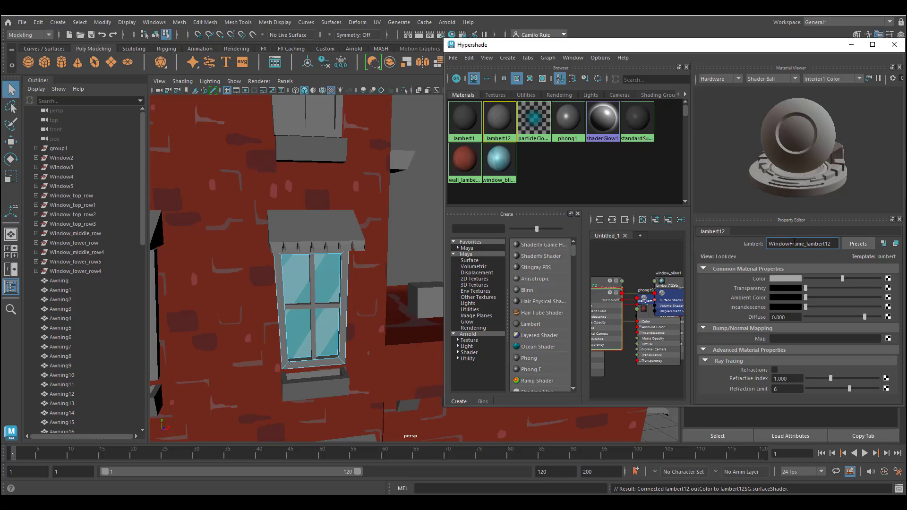
key("Return")
Load GenericBldg1_WindowPlain.tga as the WindowFrame_lambert12 color texture and assign the material to the window's frame faces.
left_click(889, 278)
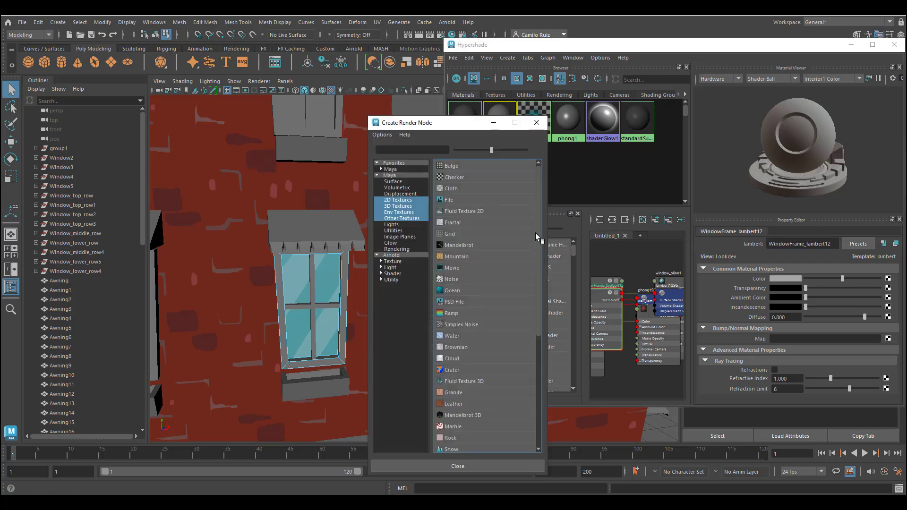
left_click(450, 201)
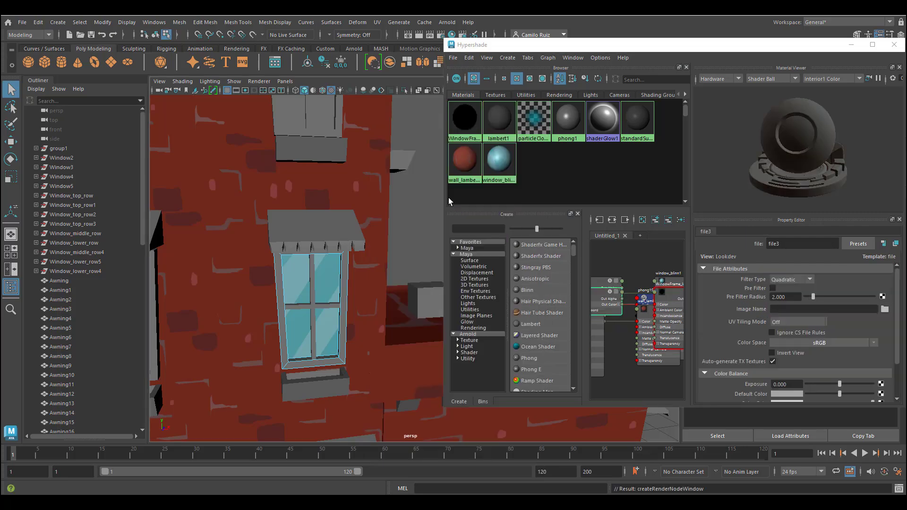
left_click(885, 309)
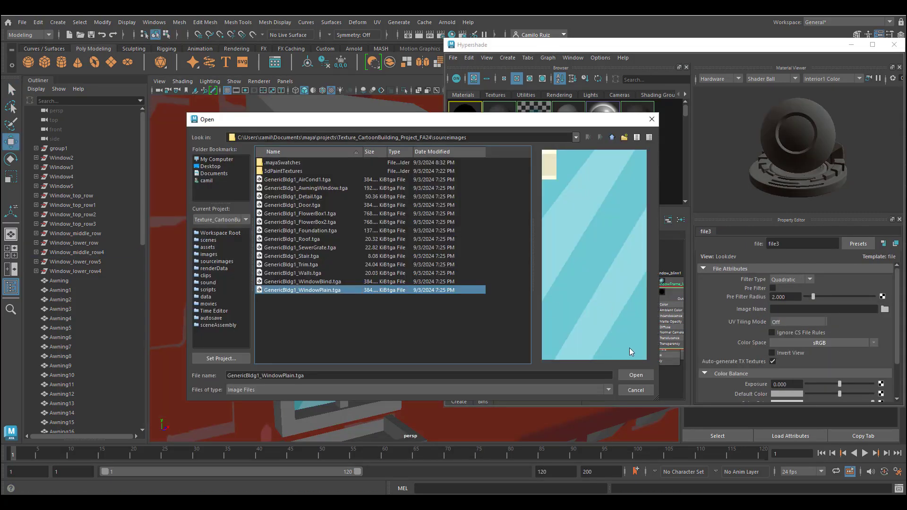
left_click(636, 375)
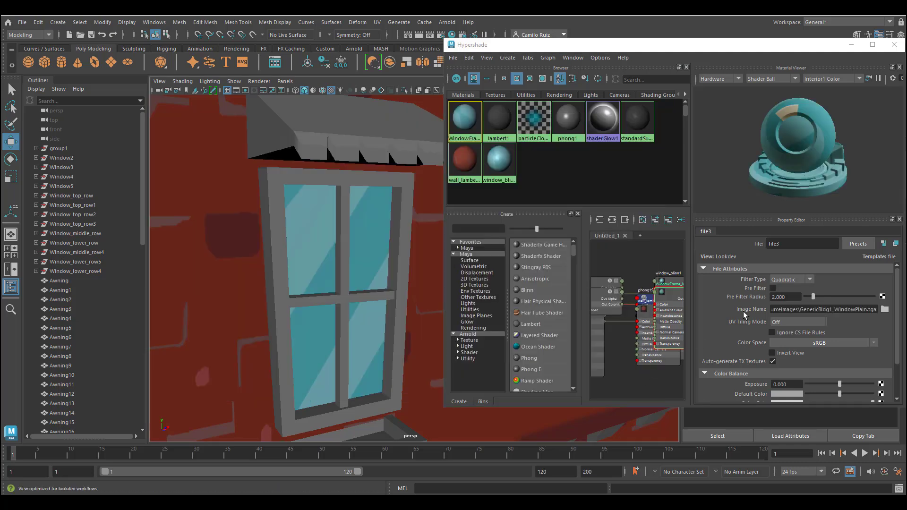
right_click(465, 116)
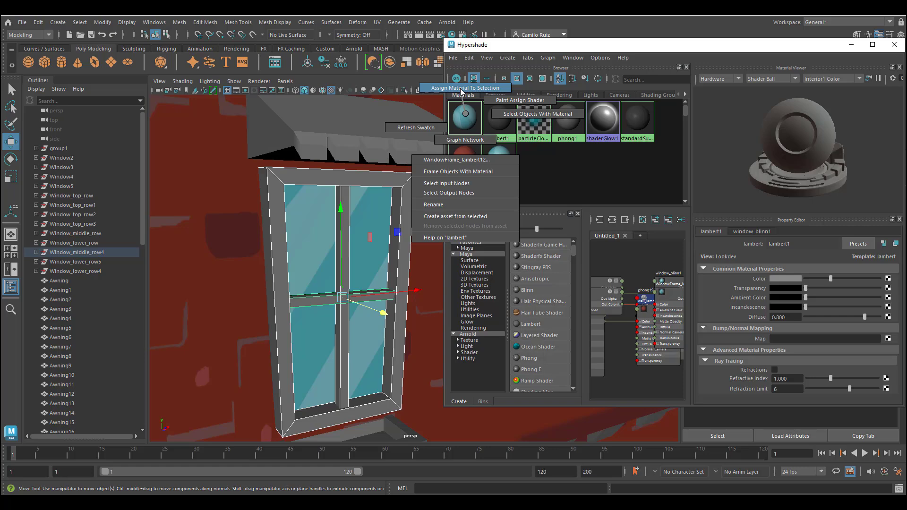
left_click(463, 89)
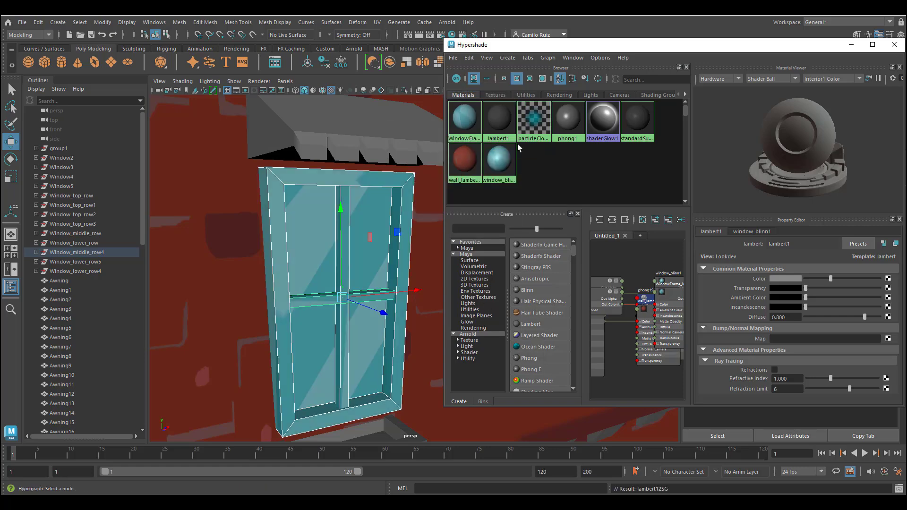
Open the UV Editor and select the four front faces of the window's outer frame.
left_click(377, 21)
left_click(389, 41)
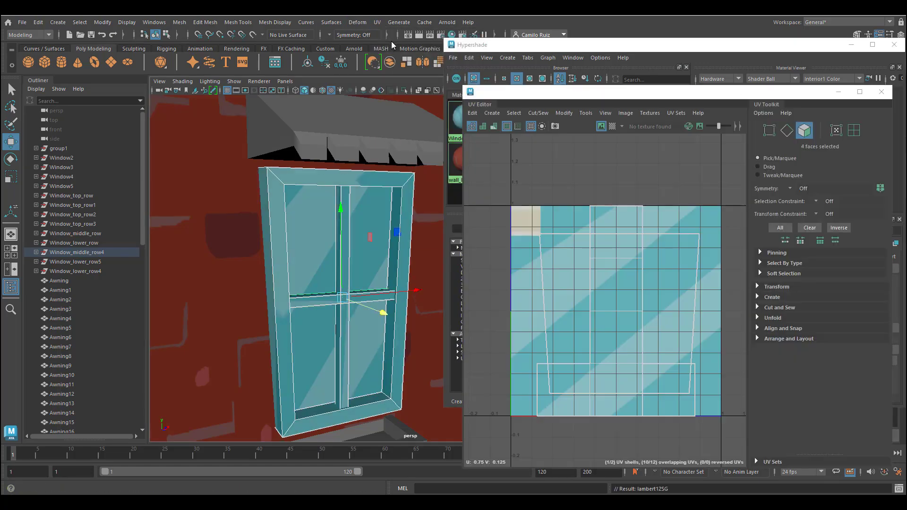
left_click(359, 385)
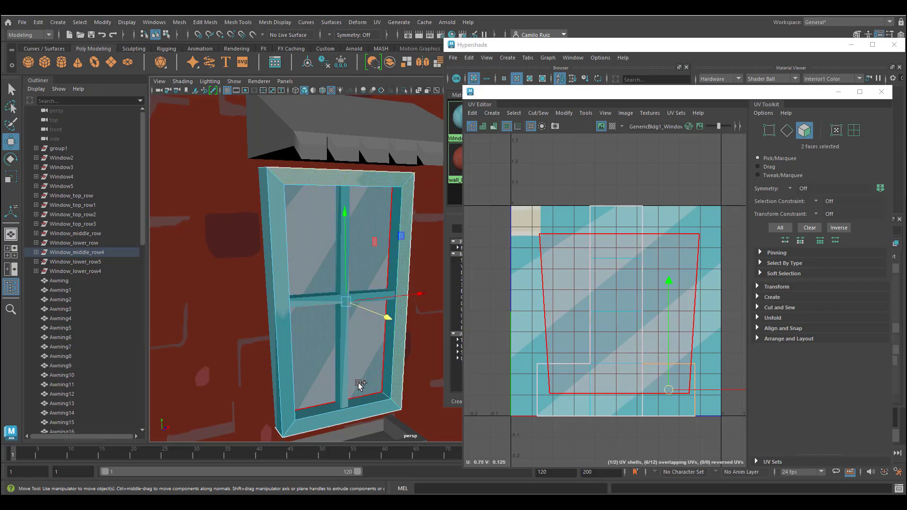
left_click(366, 410, "shift")
left_click(288, 406, "shift")
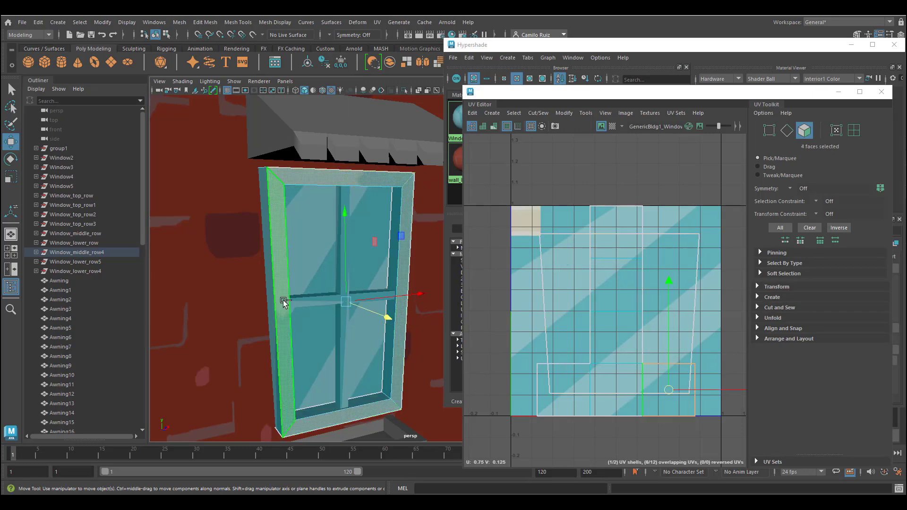
left_click(298, 266, "shift")
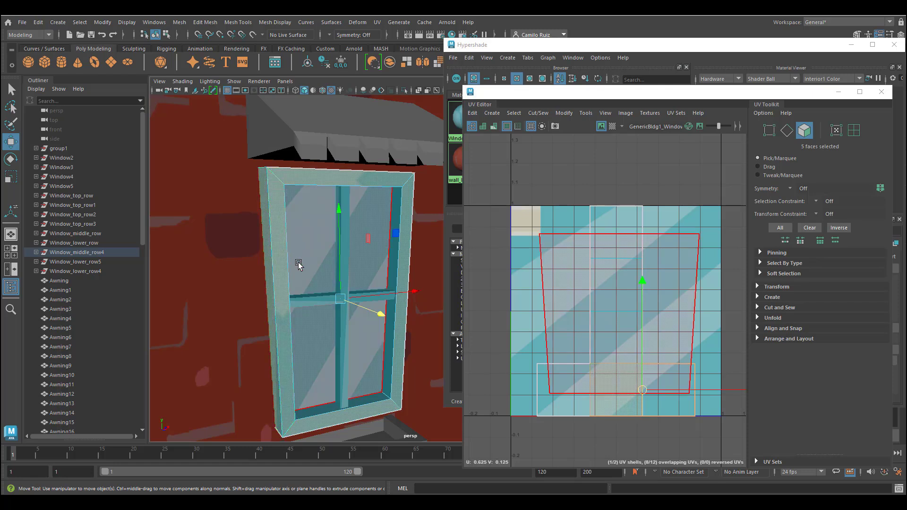
left_click(268, 253, "shift")
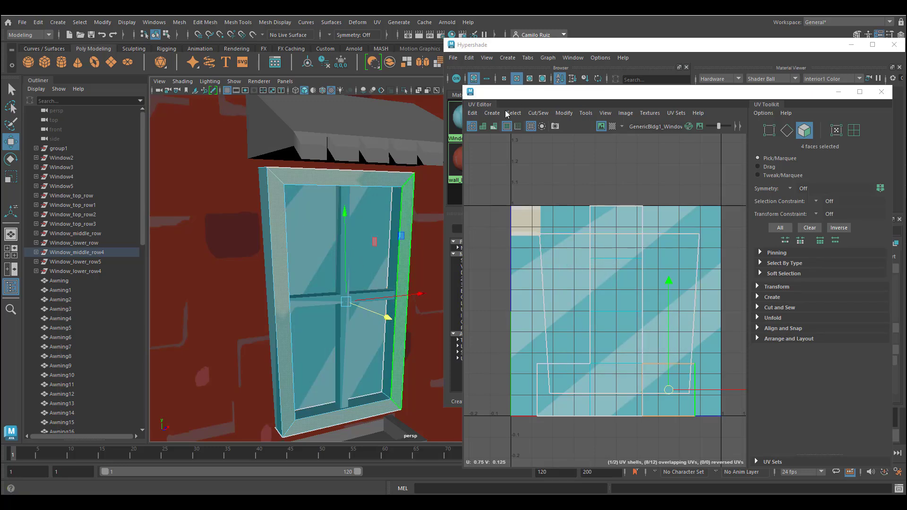
Apply a planar mapping to the selected frame faces, fitted to the bounding box and projected from the Z axis.
left_click(489, 115)
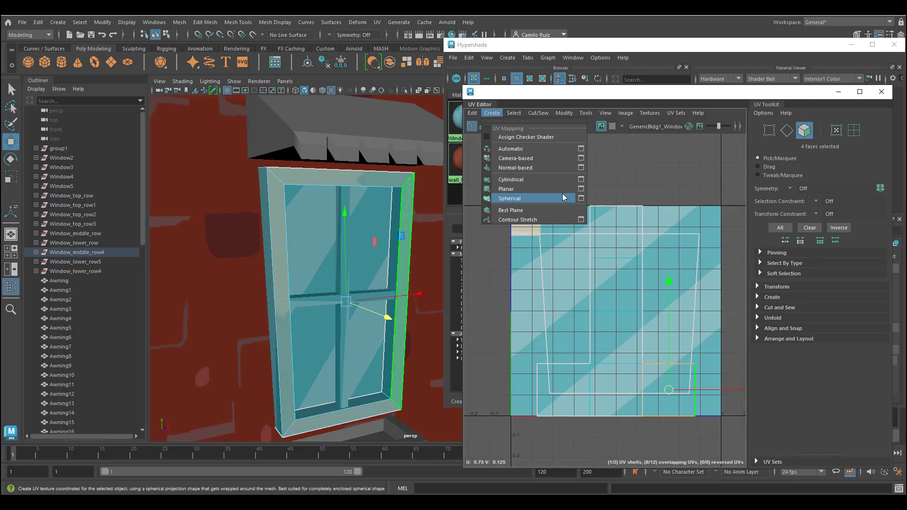
left_click(580, 188)
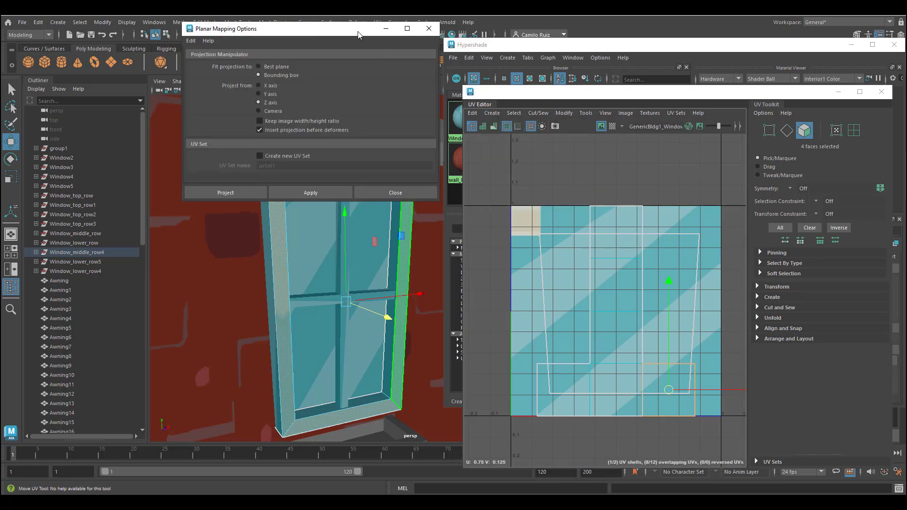
left_click_drag(378, 31, 652, 36)
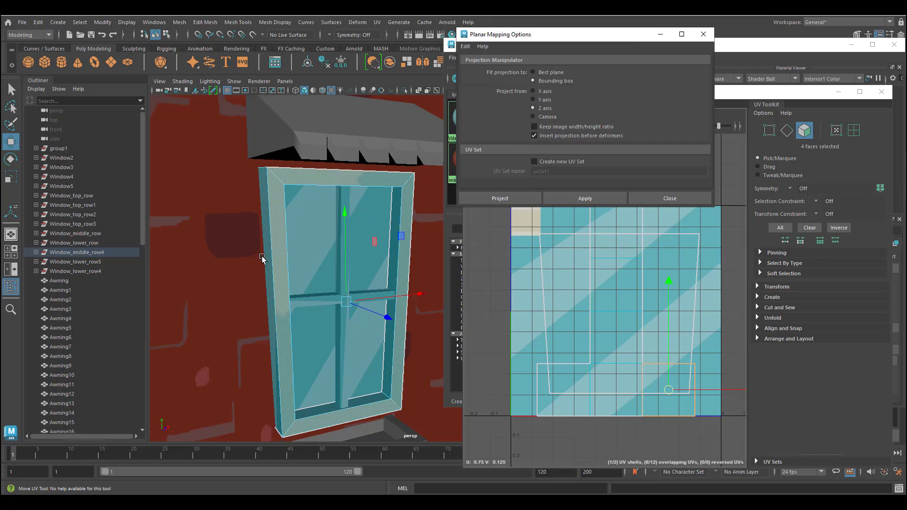
left_click_drag(263, 259, 236, 246, "alt")
scroll(237, 246, "down", 5)
mouse_move(325, 261)
left_mouse_down("alt")
mouse_move(233, 261)
mouse_move(307, 264)
left_mouse_up("alt")
scroll(307, 263, "up", 4)
middle_click_drag(299, 249, 466, 245, "alt")
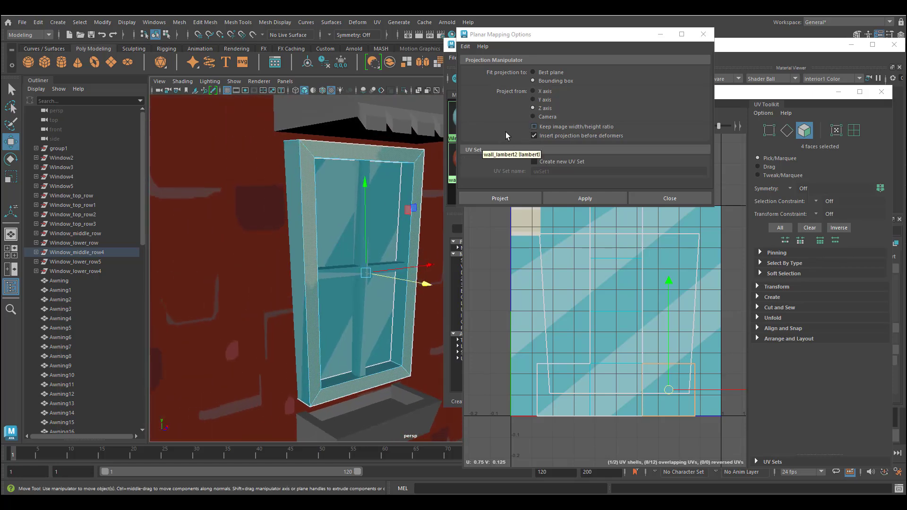
middle_click_drag(440, 179, 393, 186, "alt")
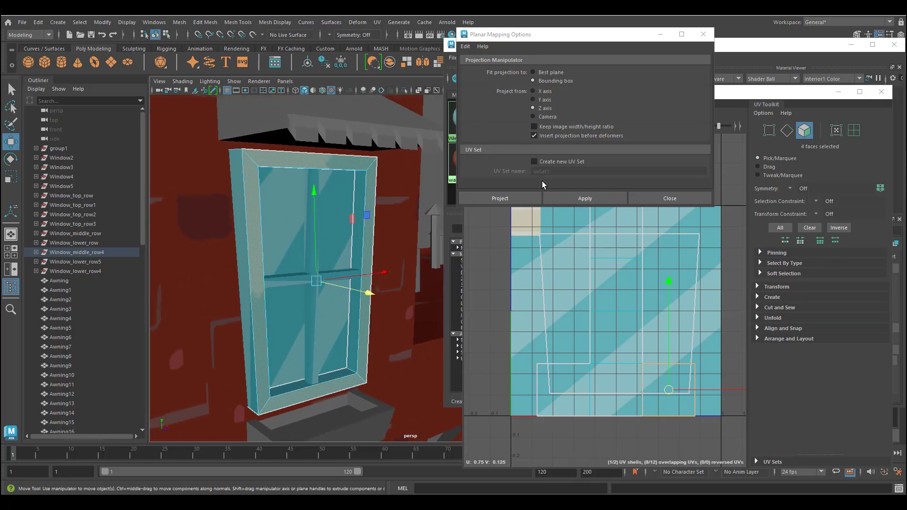
left_click(565, 198)
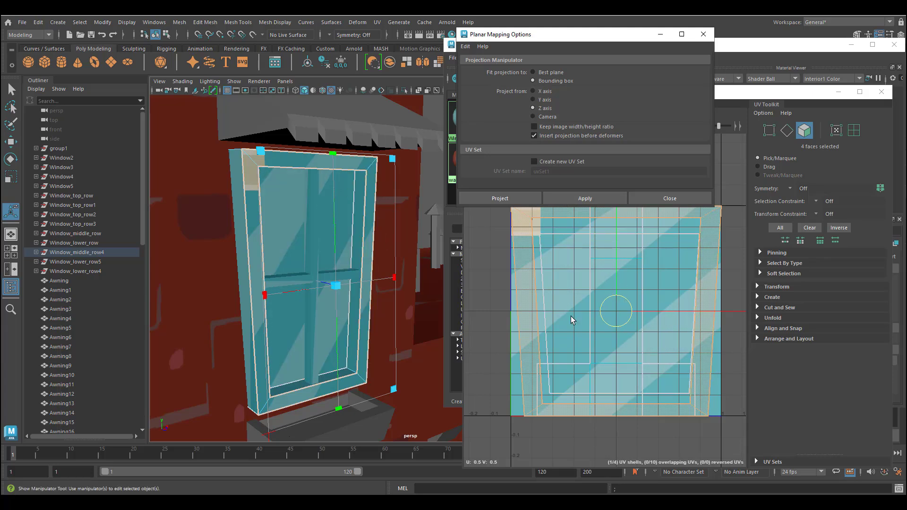
Close the mapping options and enlarge the planar projection so the frame's UV shell shrinks to a small shape mid-texture.
mouse_move(338, 286)
left_mouse_down()
mouse_move(325, 287)
mouse_move(336, 287)
left_mouse_up()
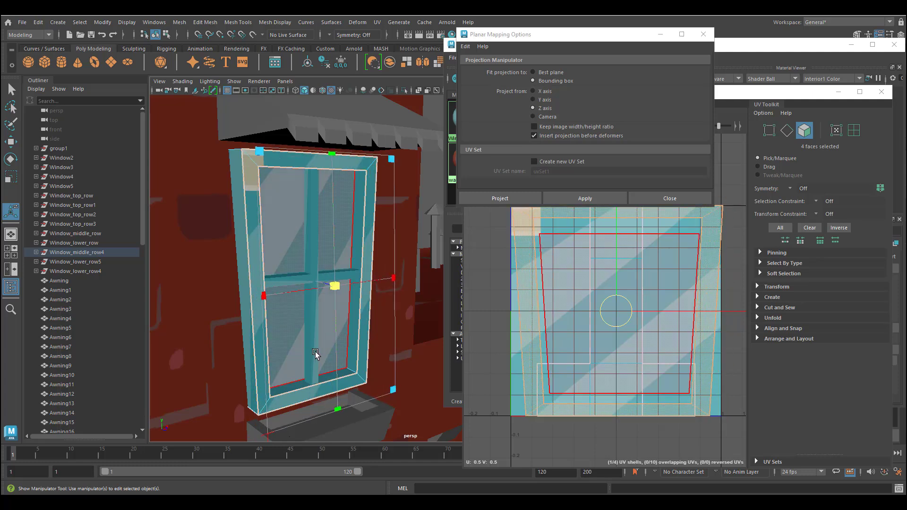
left_click(266, 434)
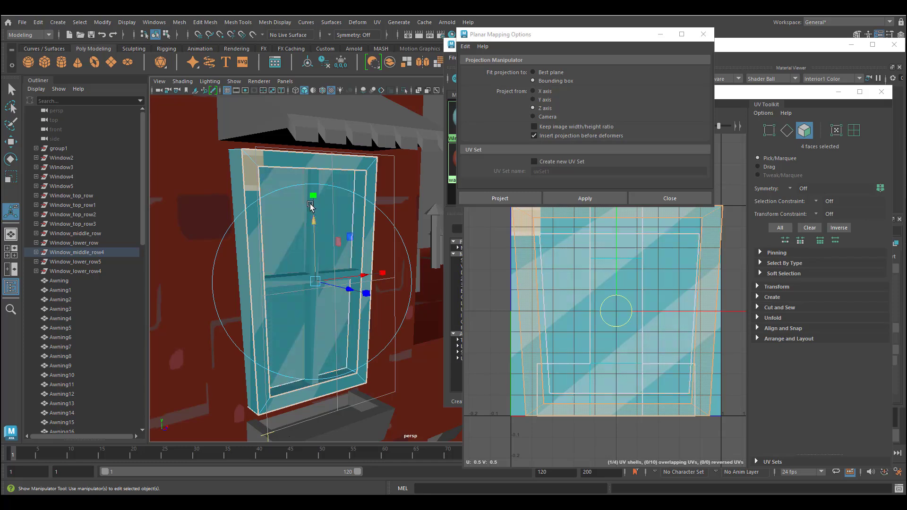
left_click(313, 196)
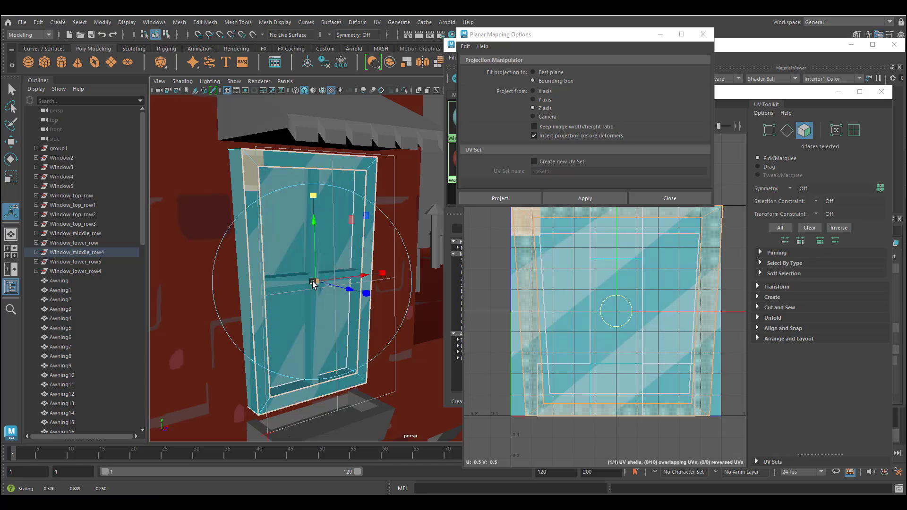
mouse_move(315, 281)
left_mouse_down()
mouse_move(307, 282)
mouse_move(316, 282)
left_mouse_up()
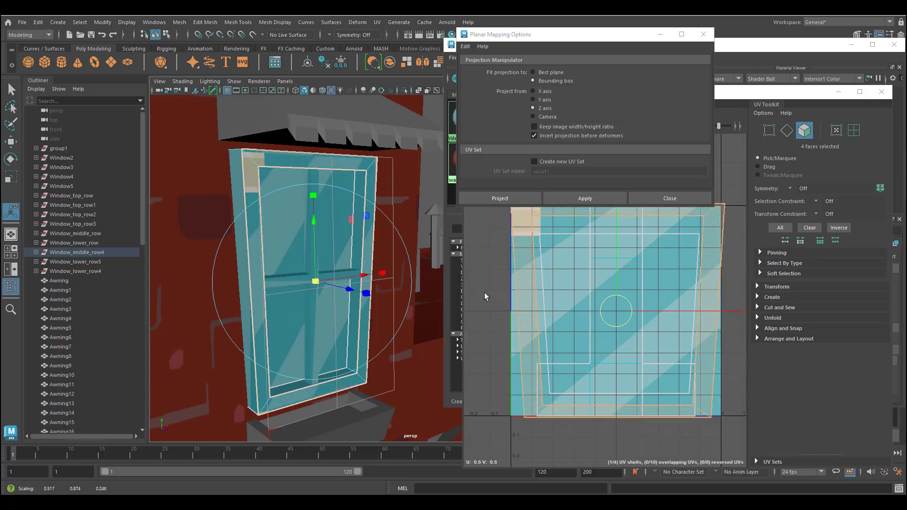
left_click(659, 197)
middle_click_drag(585, 238, 587, 244, "alt")
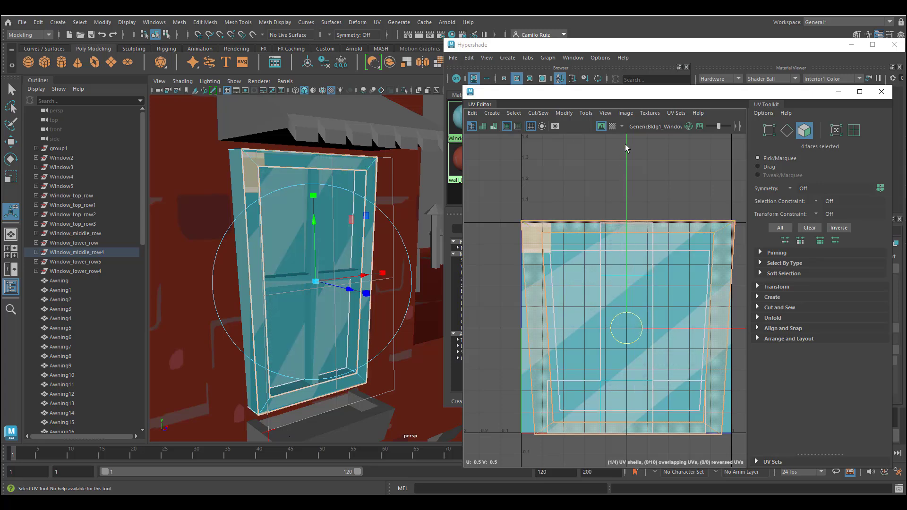
mouse_move(315, 218)
left_mouse_down()
mouse_move(318, 290)
mouse_move(345, 295)
mouse_move(343, 224)
mouse_move(313, 204)
mouse_move(313, 224)
mouse_move(313, 207)
left_mouse_up()
left_click_drag(316, 286, 416, 291)
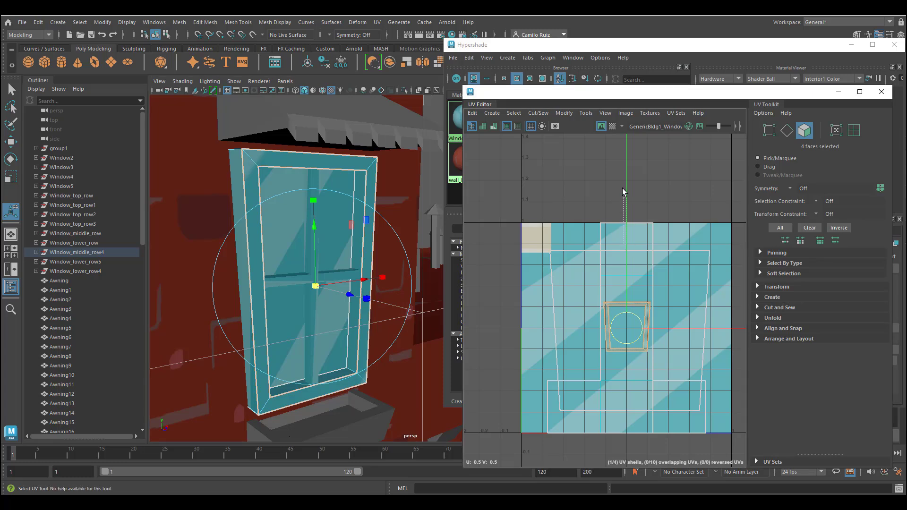
left_click(627, 157)
left_click(614, 265)
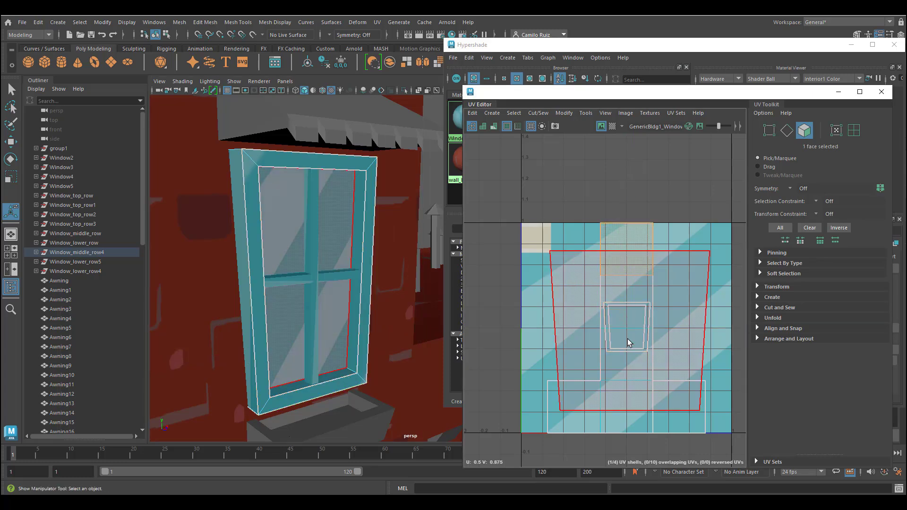
left_click(346, 165)
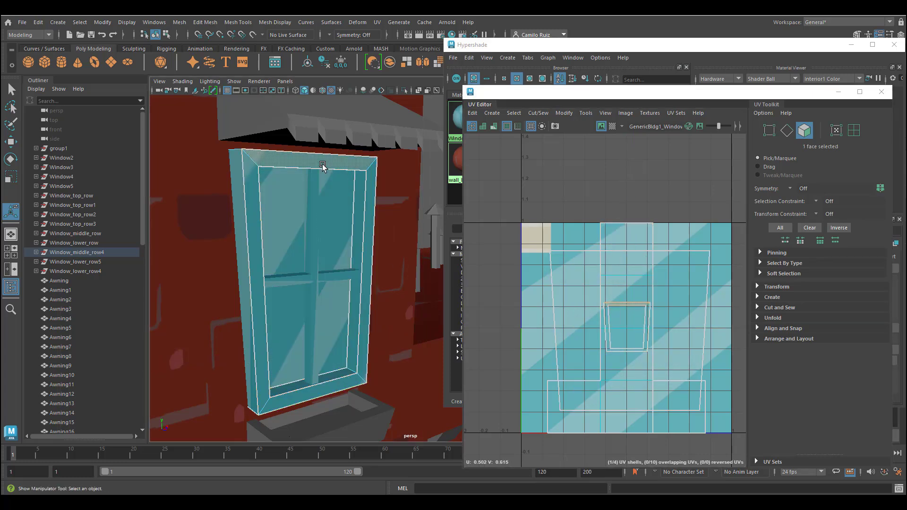
key("f")
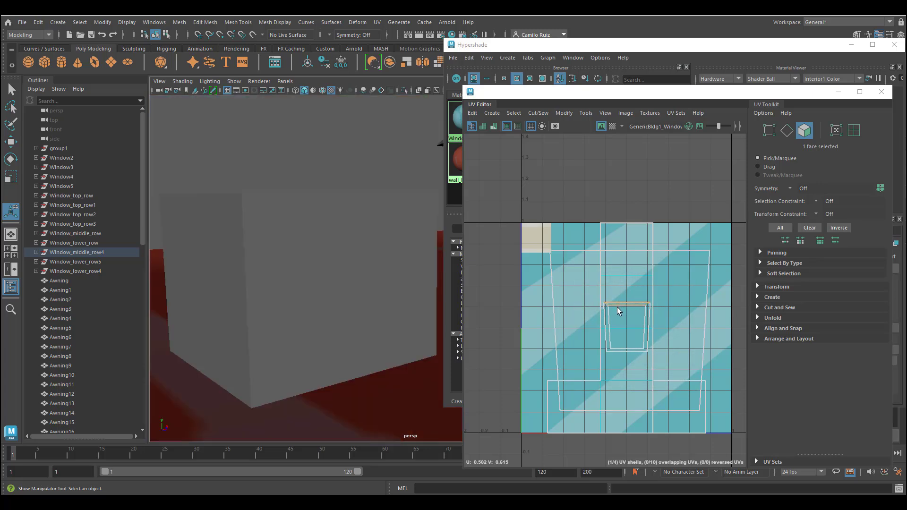
key("bracketleft")
mouse_move(630, 301)
middle_mouse_down("alt")
mouse_move(621, 272)
mouse_move(605, 269)
mouse_move(607, 287)
mouse_move(622, 295)
middle_mouse_up("alt")
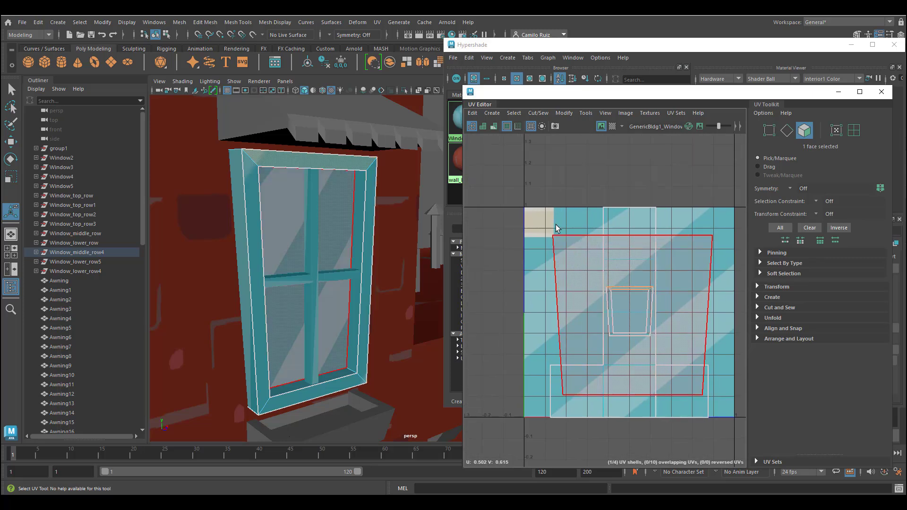
left_click(11, 142)
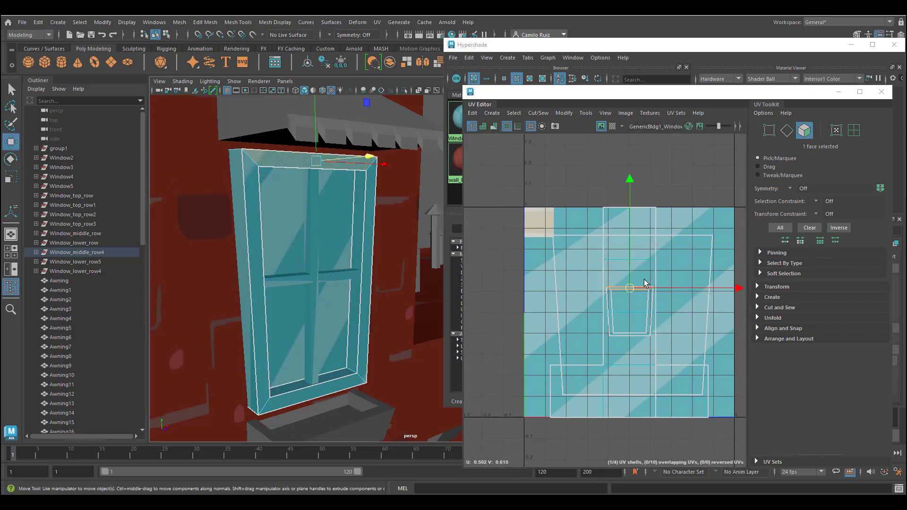
left_click_drag(630, 182, 631, 159)
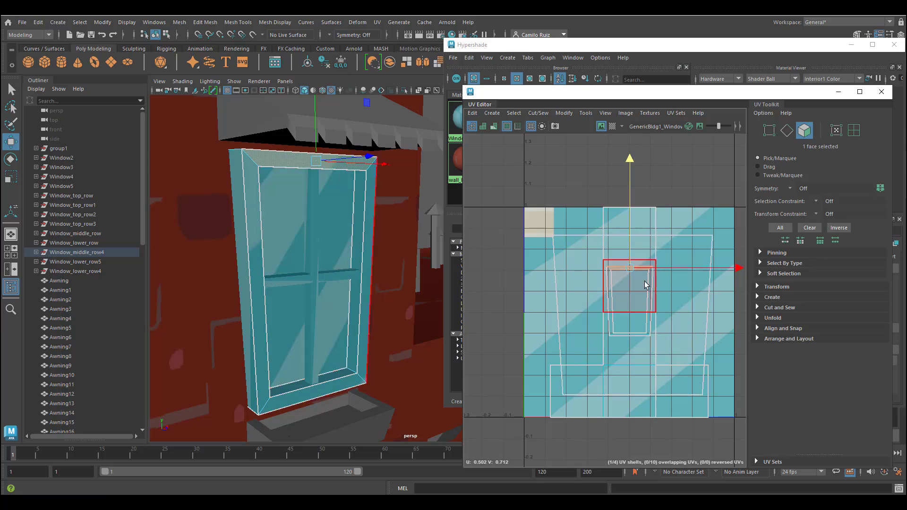
key("ctrl+z")
Select the front frame's entire UV shell and move it over the texture's cream corner patch.
right_click_drag(636, 290, 631, 286)
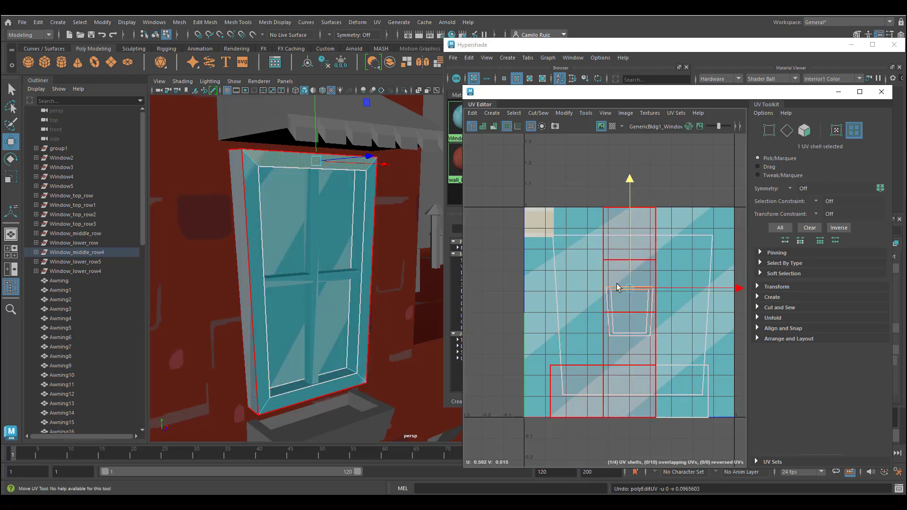
left_click(650, 300)
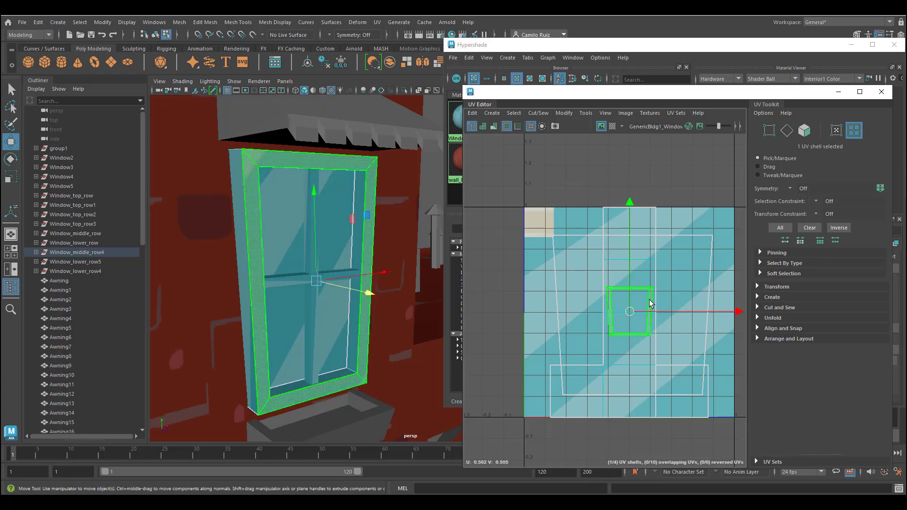
left_click_drag(629, 204, 630, 112)
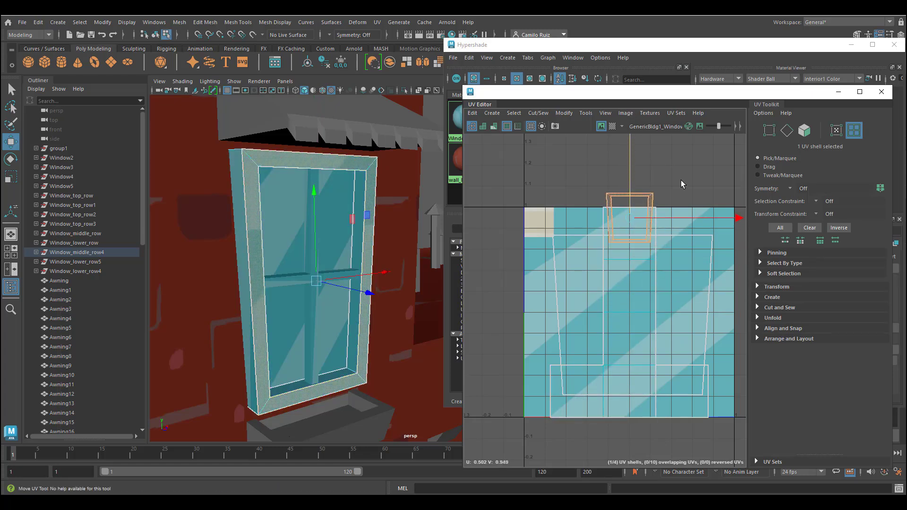
left_click_drag(736, 220, 645, 220)
Scale down the frame's UV shell and nudge it until it fits entirely inside the cream corner patch.
key("r")
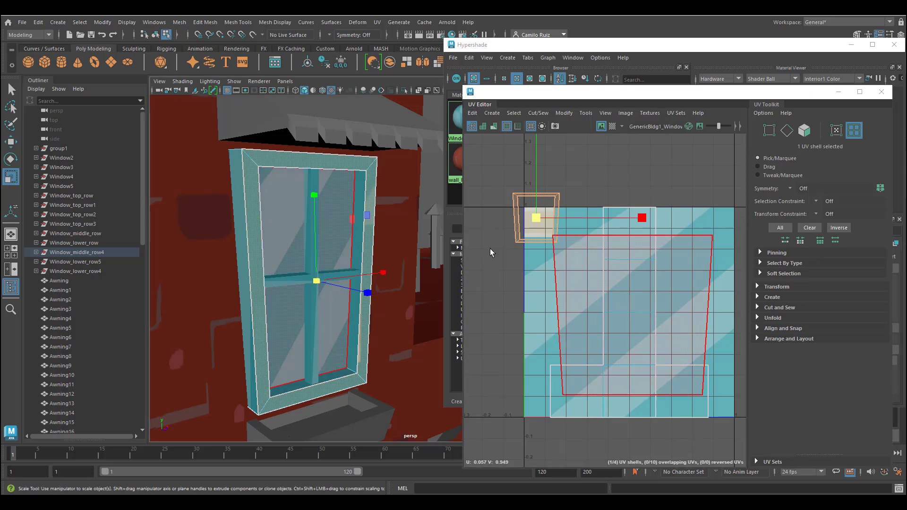
left_click_drag(532, 217, 490, 222)
left_click(11, 142)
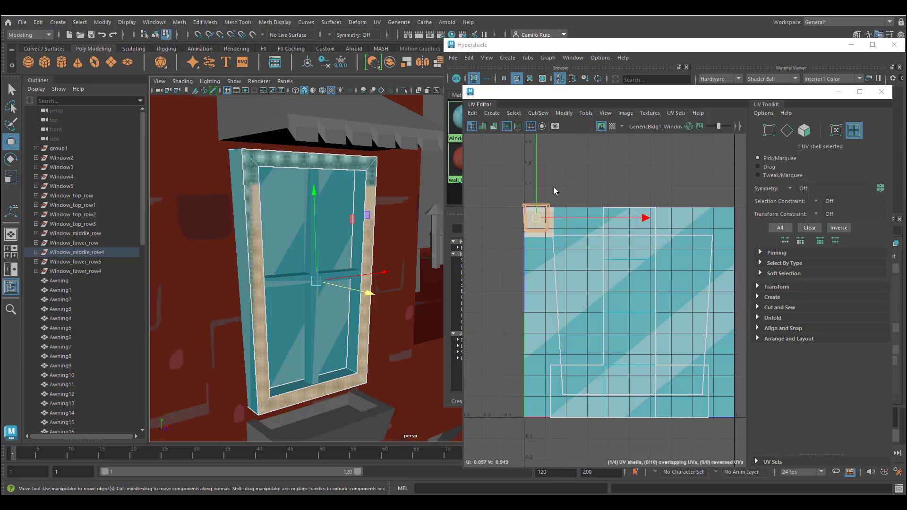
key("w")
left_click_drag(535, 161, 537, 164)
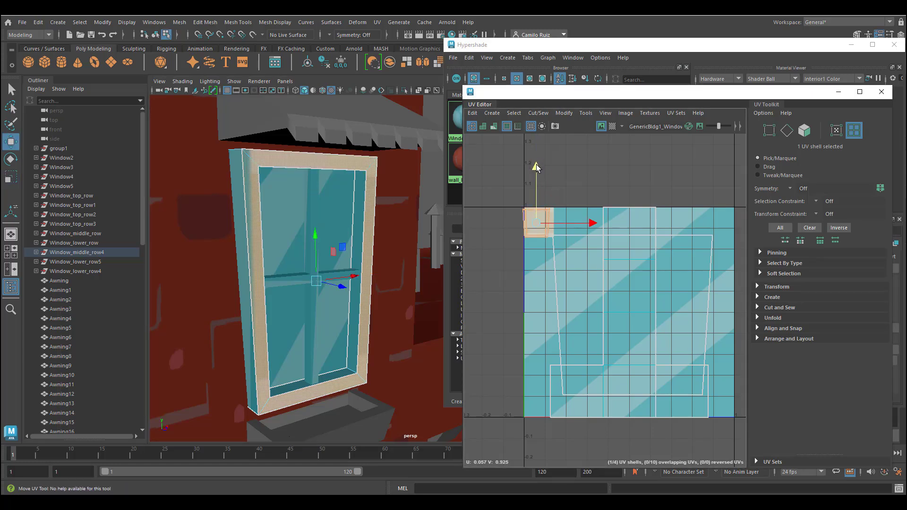
left_click_drag(589, 223, 594, 223)
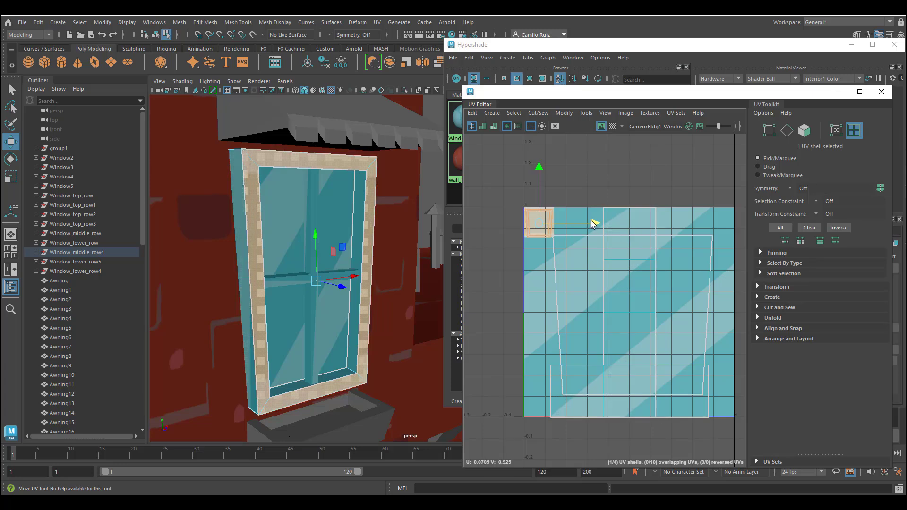
scroll(594, 224, "up", 5)
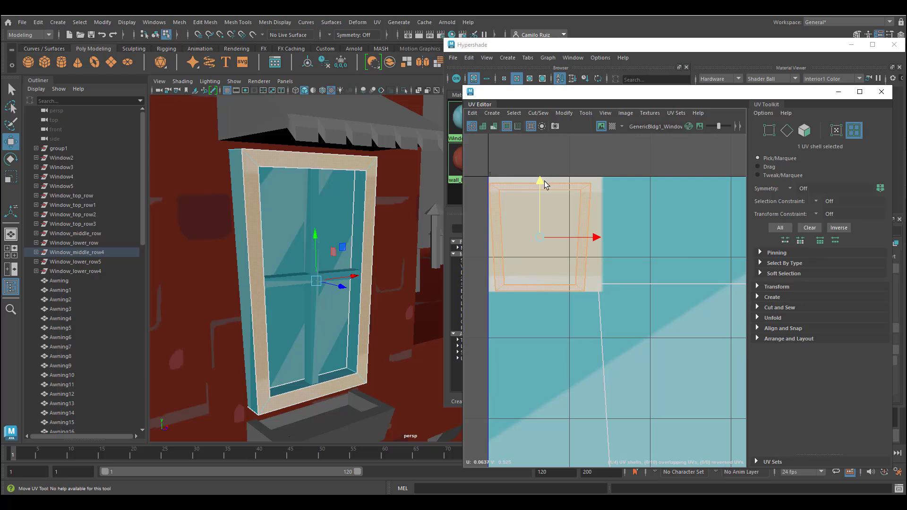
left_click_drag(592, 237, 594, 236)
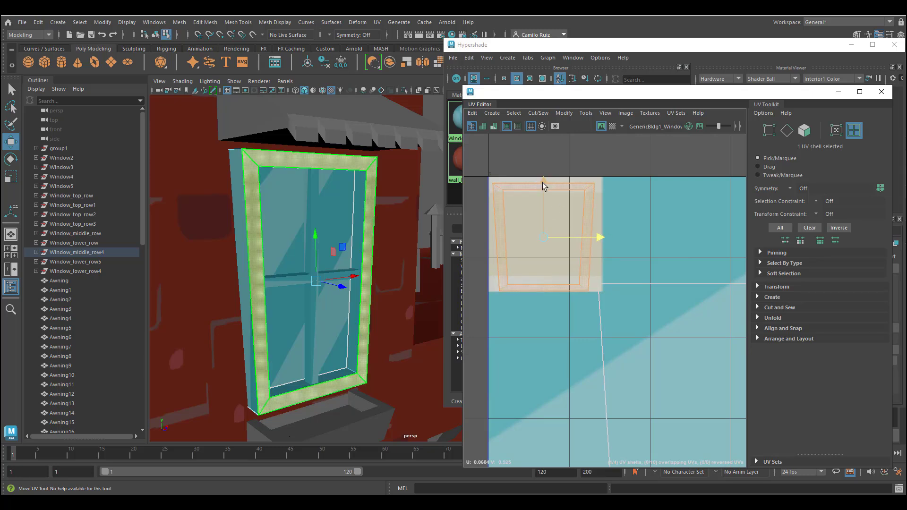
left_click_drag(543, 180, 542, 178)
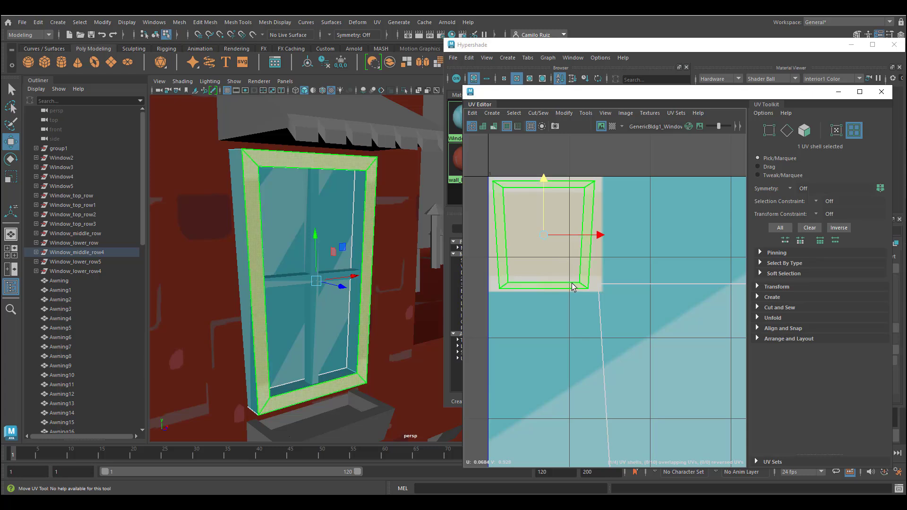
Move the inner lower-left corner UV of the frame shell slightly upward within the cream patch.
right_click_drag(572, 287, 544, 291)
left_click(508, 282)
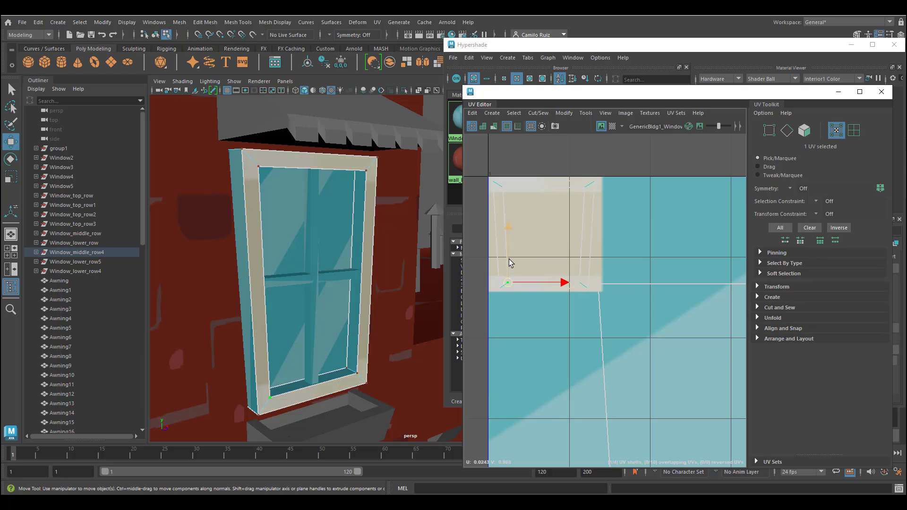
left_click_drag(506, 219, 507, 221)
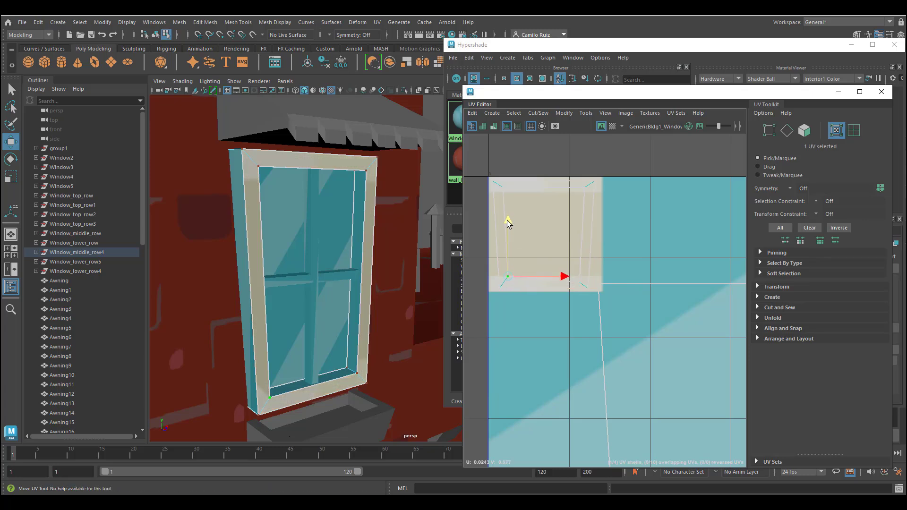
Move the frame shell's inner lower-right corner UV slightly upward and select the whole shell.
left_click(581, 283)
left_click_drag(582, 226, 579, 219)
right_click_drag(496, 206, 468, 201)
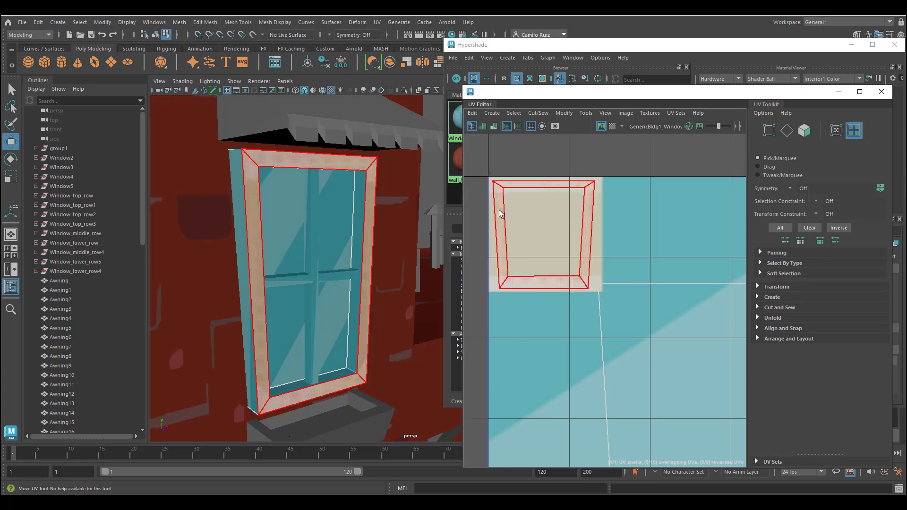
left_click(501, 213)
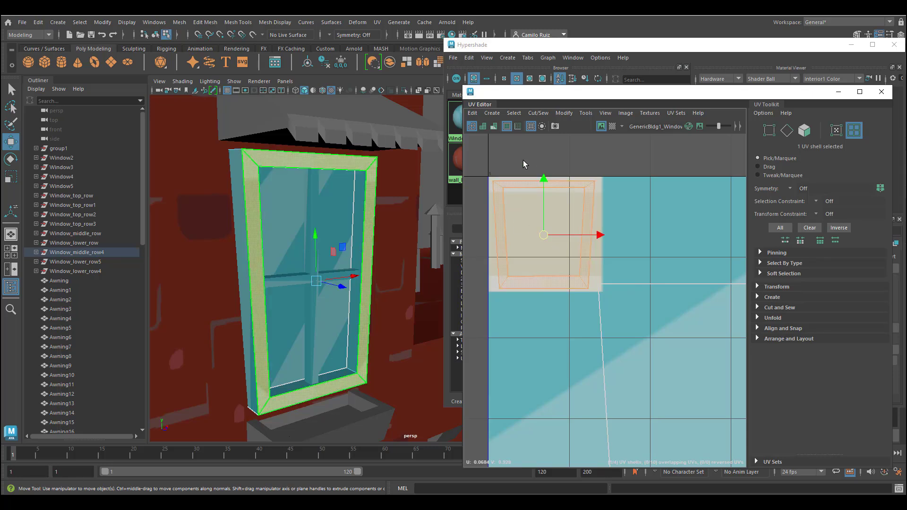
Try automatic UV mapping on the selected front frame shell and undo it.
left_click(490, 114)
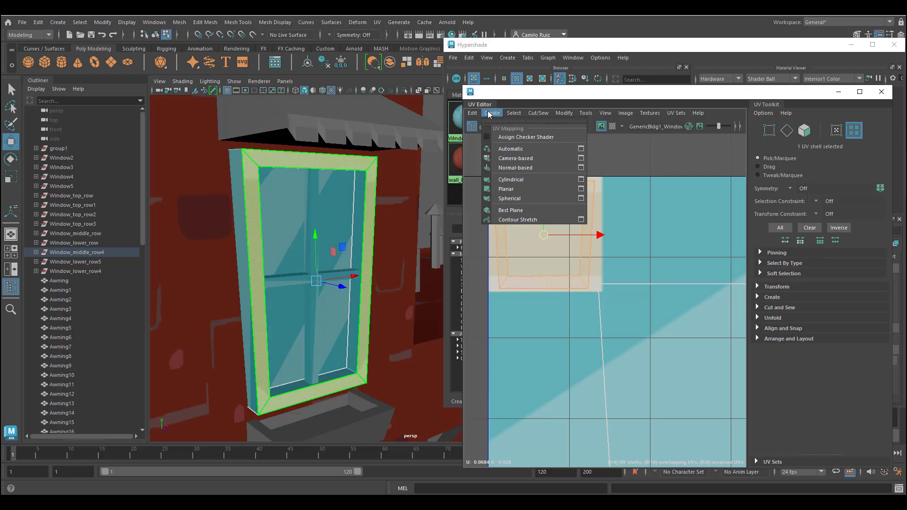
left_click(516, 149)
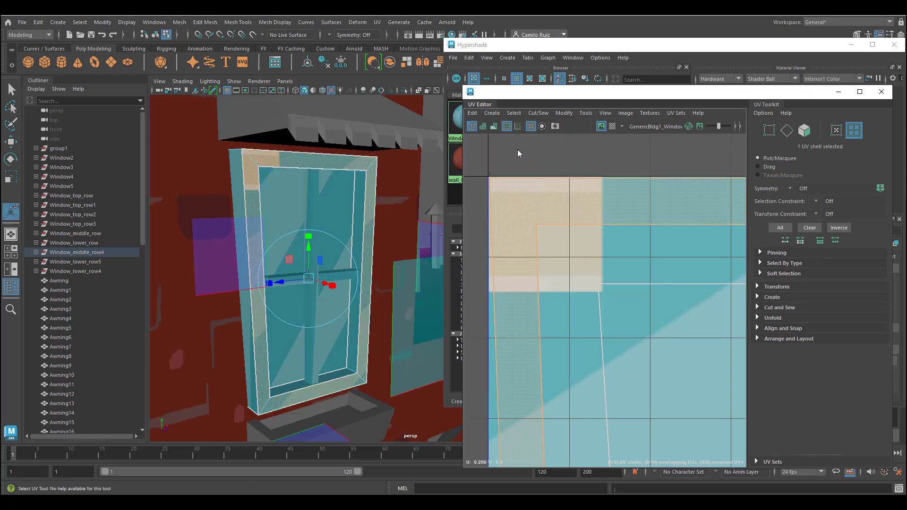
left_click(514, 114)
mouse_move(477, 115)
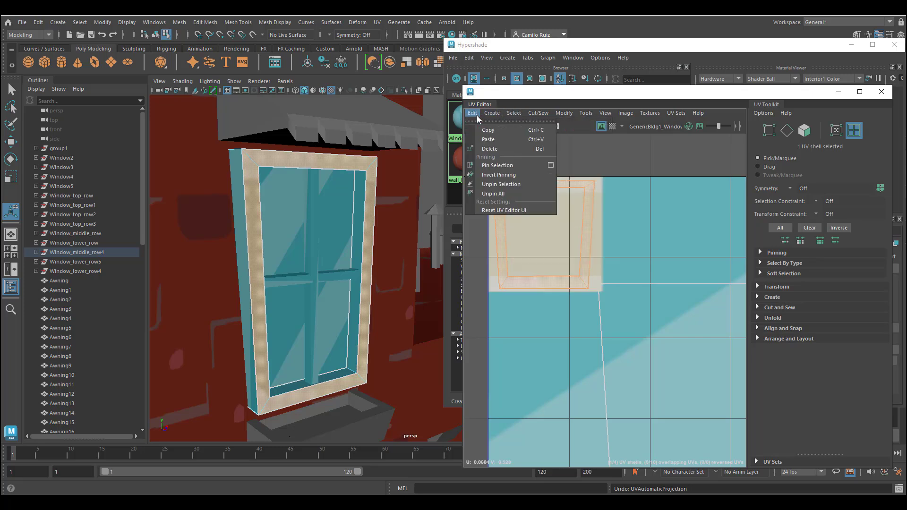
mouse_move(522, 116)
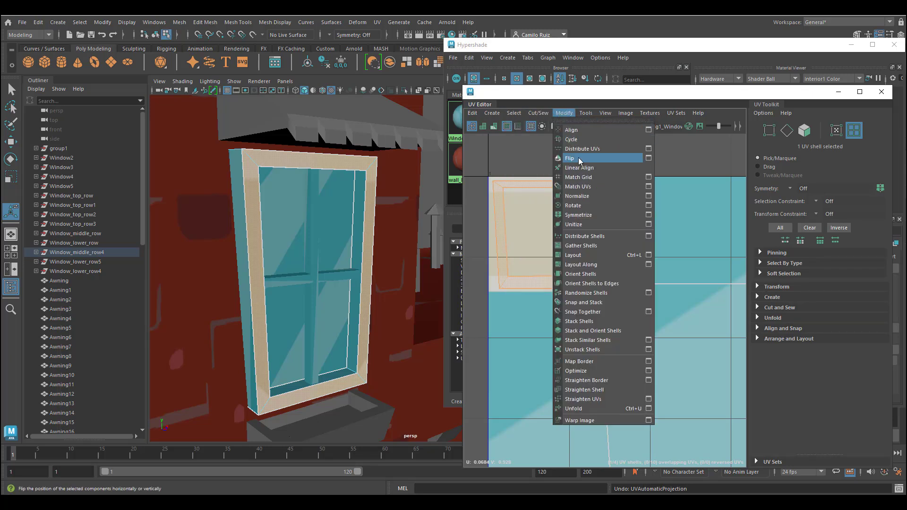
key("Escape")
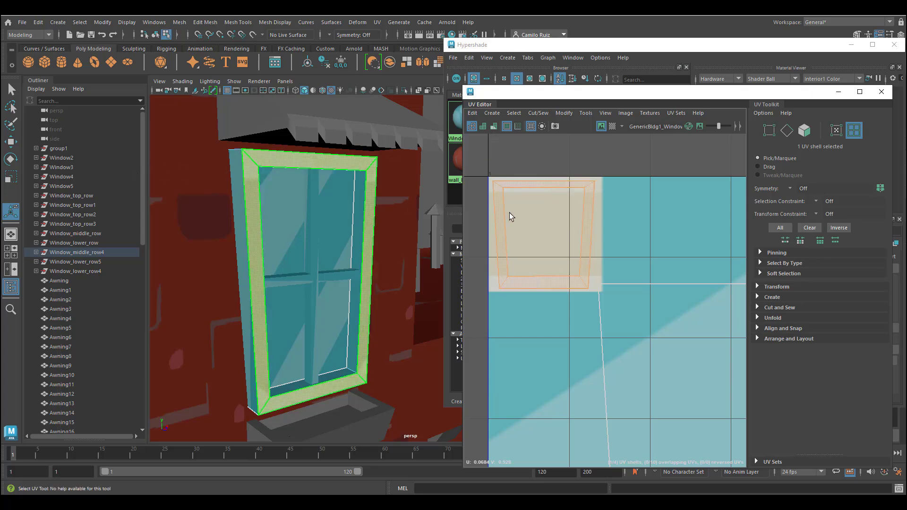
Move the frame shell's upper-left corner UV pair right and down, and lower the upper-right pair to the same height.
right_click_drag(515, 183, 518, 195)
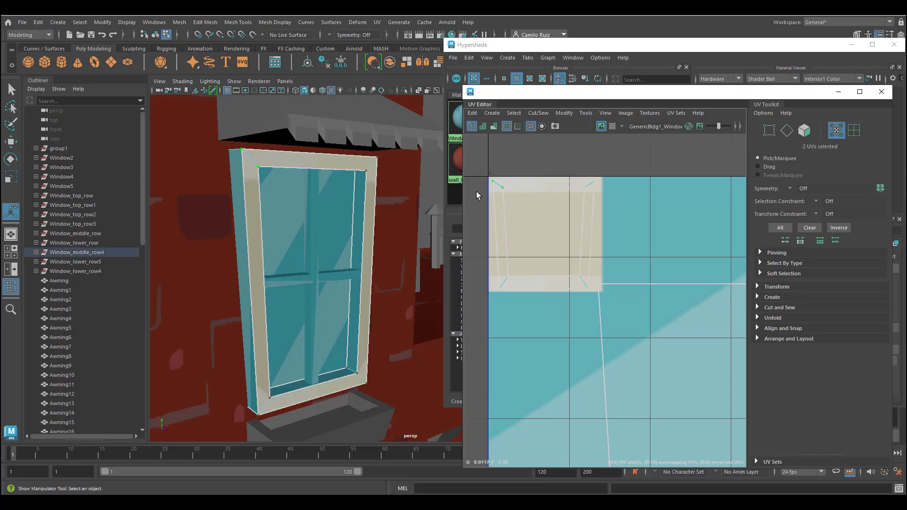
key("w")
left_click_drag(545, 182, 552, 184)
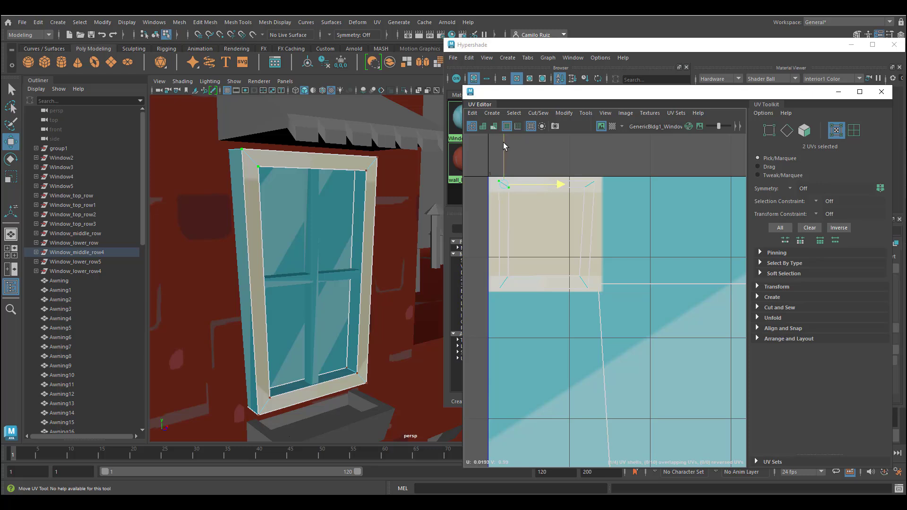
left_click_drag(503, 143, 503, 155)
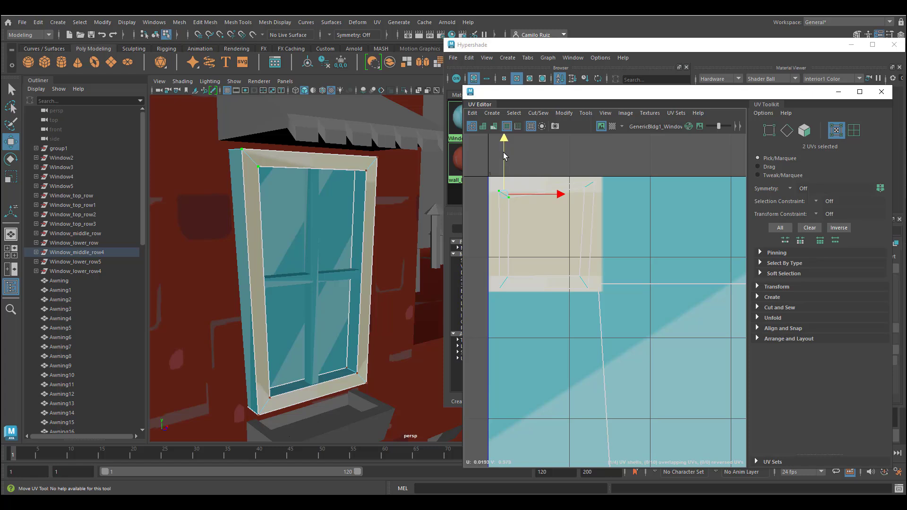
left_click_drag(603, 196, 590, 157)
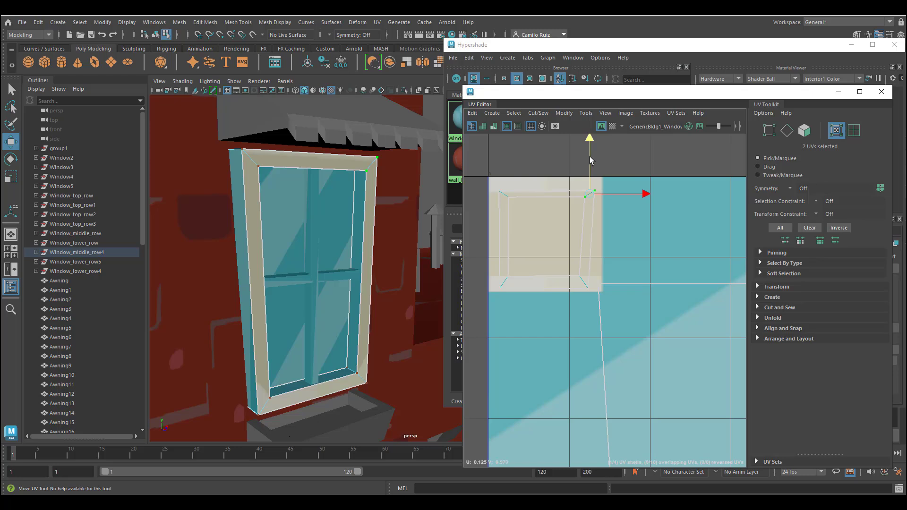
Raise the frame shell's lower corner UVs away from the cream patch's bottom edge, check the shell's fit, and clear the selection.
left_click_drag(490, 263, 599, 300)
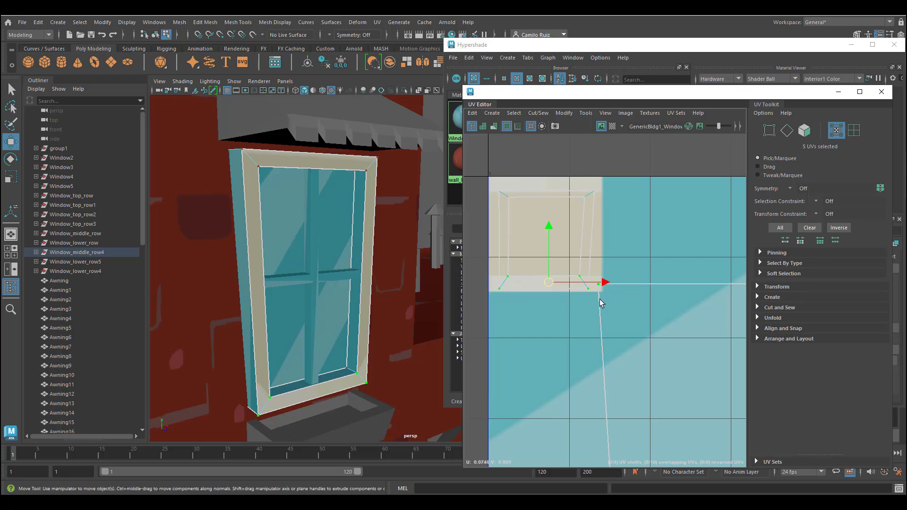
left_click_drag(549, 246, 551, 231)
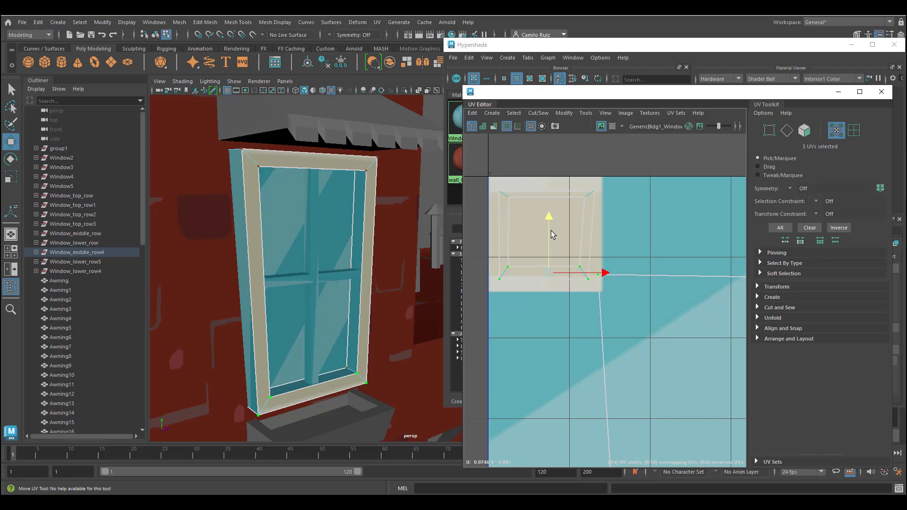
left_click(503, 224)
right_click_drag(503, 225, 472, 211)
left_click(501, 228)
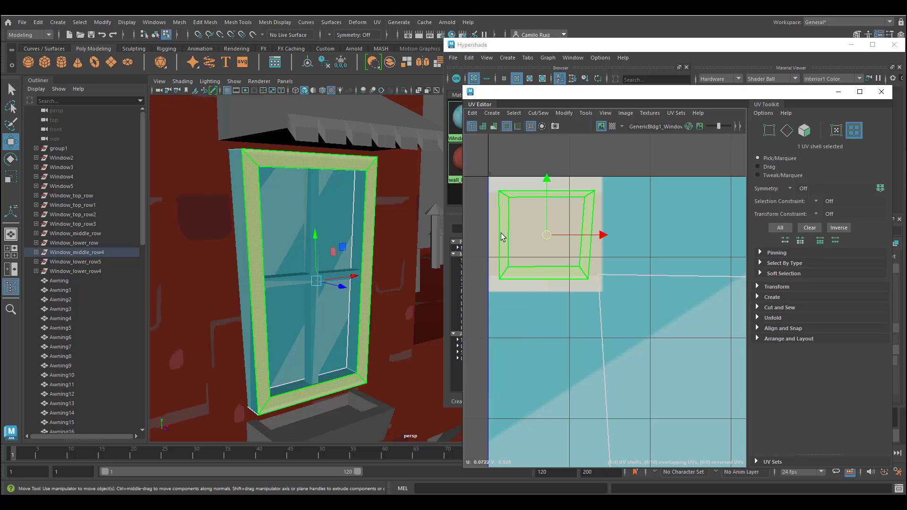
right_click_drag(510, 268, 549, 267)
left_click_drag(493, 257, 519, 291)
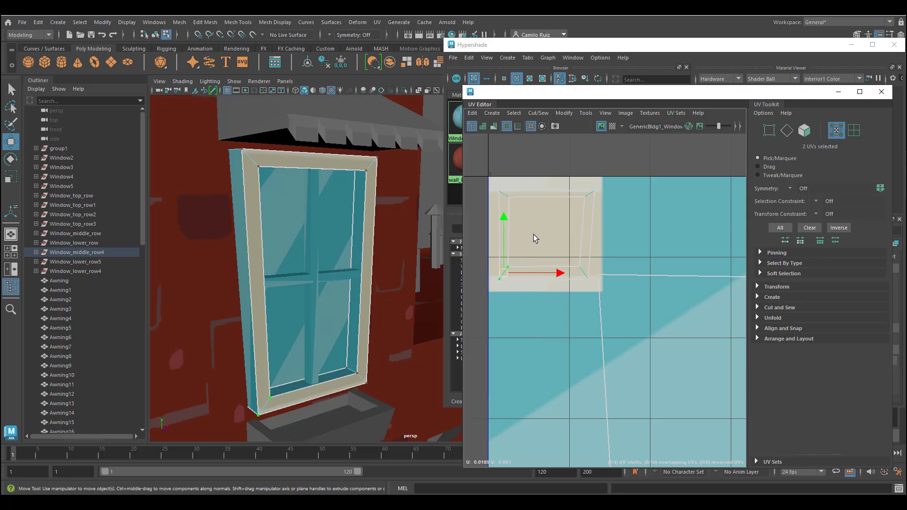
left_click(528, 156)
Select the window's vertical and horizontal divider bars together.
middle_click_drag(286, 248, 282, 253, "alt")
left_click_drag(282, 253, 297, 267, "alt")
middle_click_drag(297, 267, 295, 249, "alt")
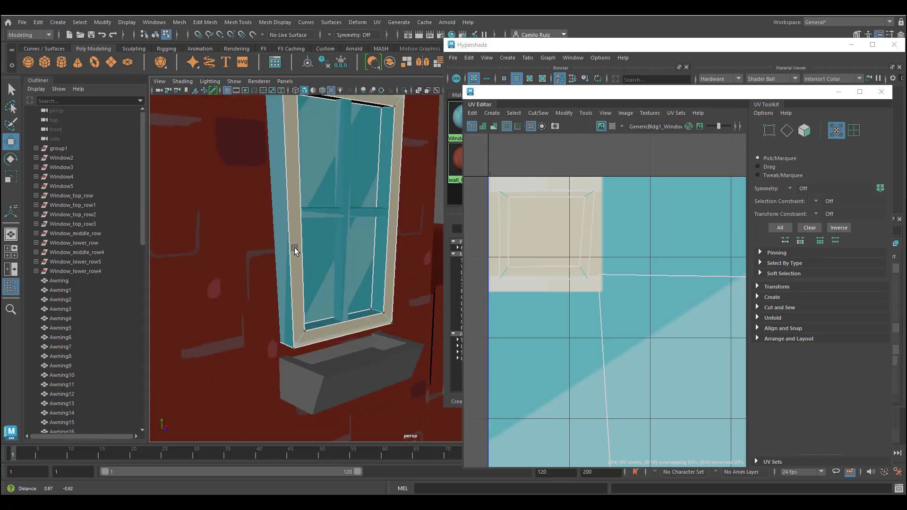
mouse_move(294, 249)
left_mouse_down("alt")
mouse_move(279, 258)
mouse_move(293, 249)
left_mouse_up("alt")
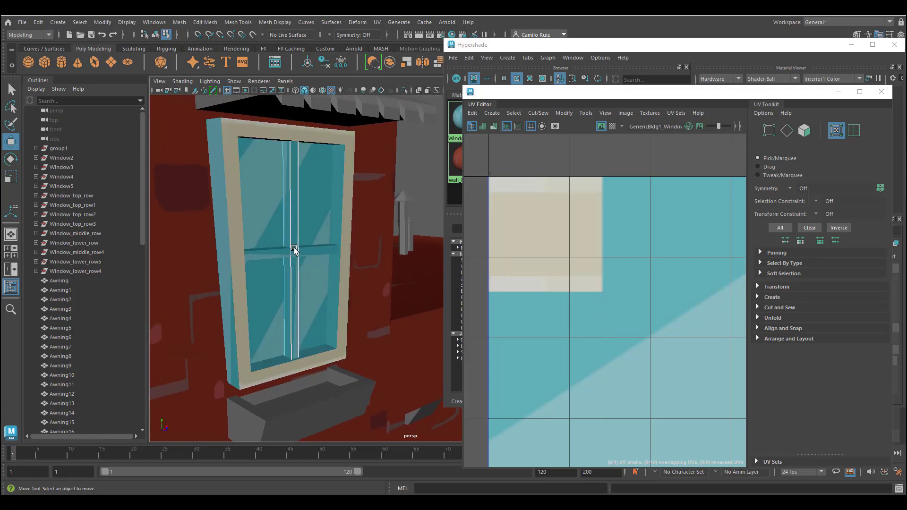
right_click_drag(291, 257, 611, 309, "alt")
key("bracketleft")
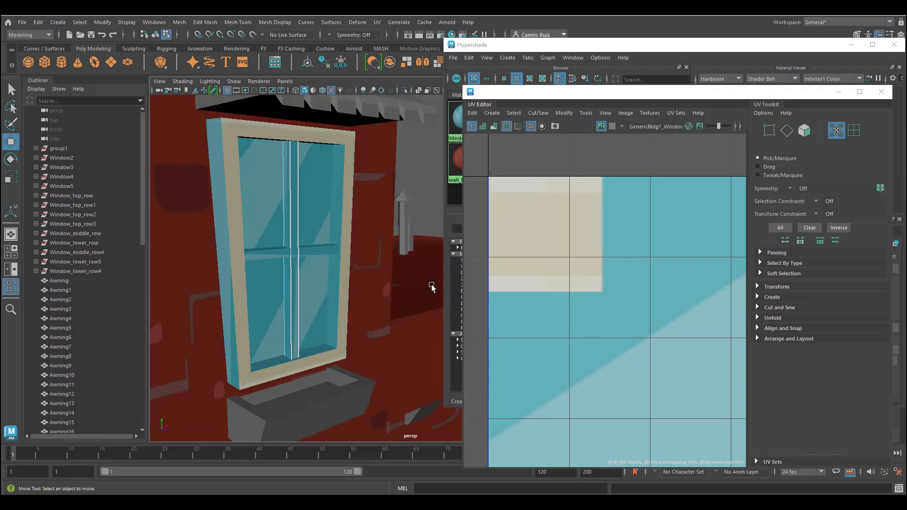
left_click_drag(431, 277, 410, 271, "alt")
right_click_drag(410, 272, 607, 291, "alt")
key("bracketleft")
key("bracketleft")
middle_click_drag(610, 291, 595, 266, "alt")
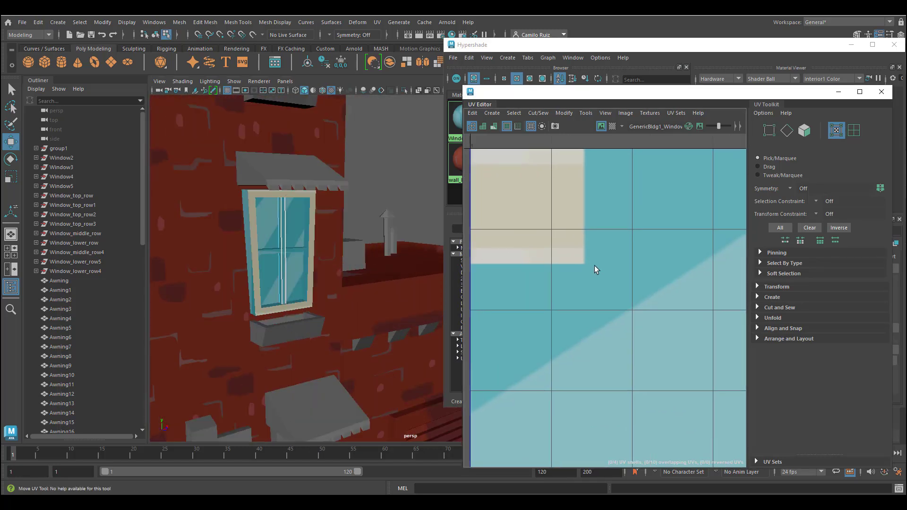
scroll(605, 279, "down", 10)
middle_click_drag(628, 305, 613, 281, "alt")
scroll(613, 281, "up", 4)
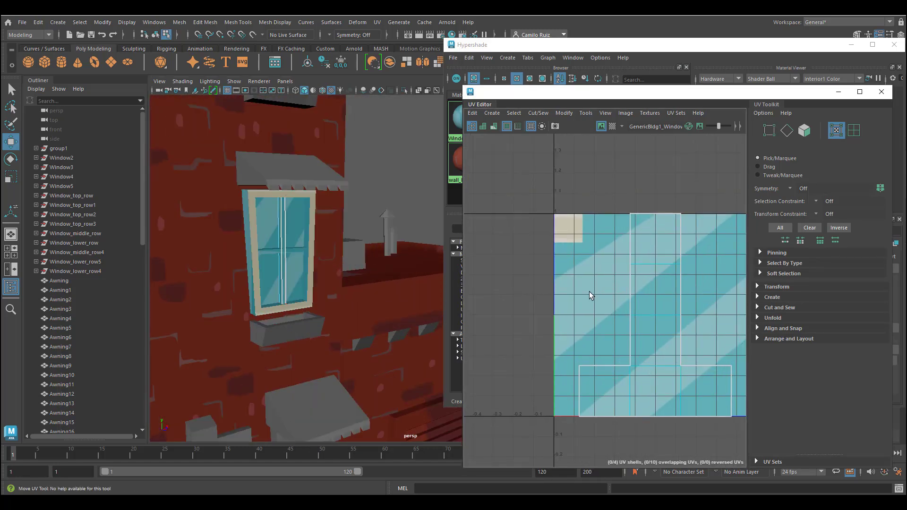
left_click(294, 249, "shift")
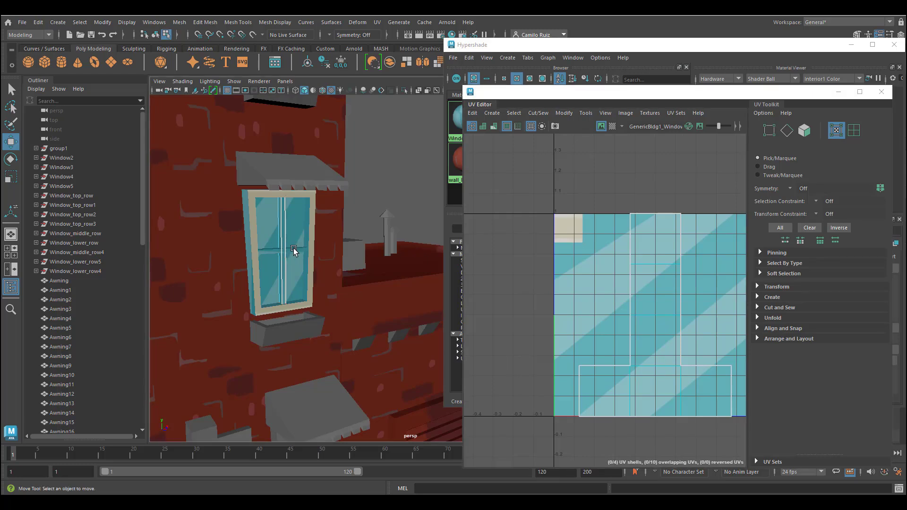
Apply planar mapping from the Z axis, fitted to the bounding box, to the two window divider bars.
left_click(489, 112)
left_click(581, 189)
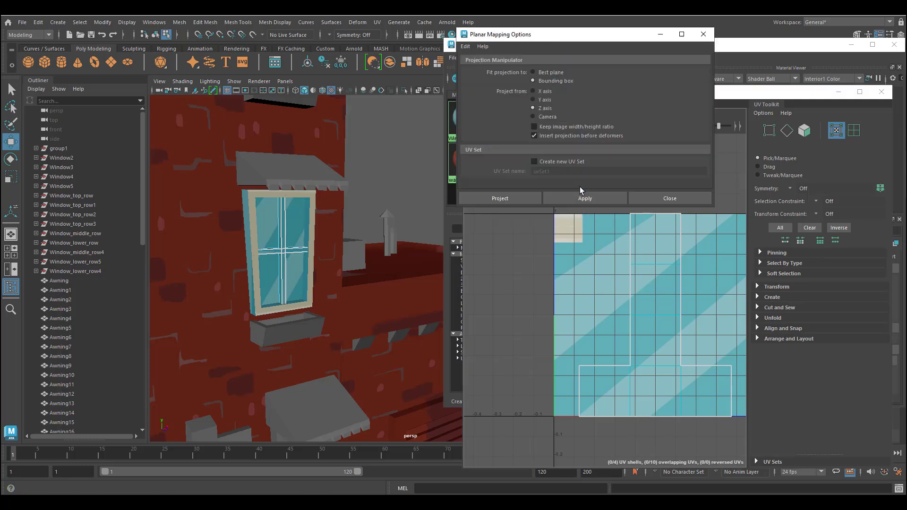
left_click(589, 202)
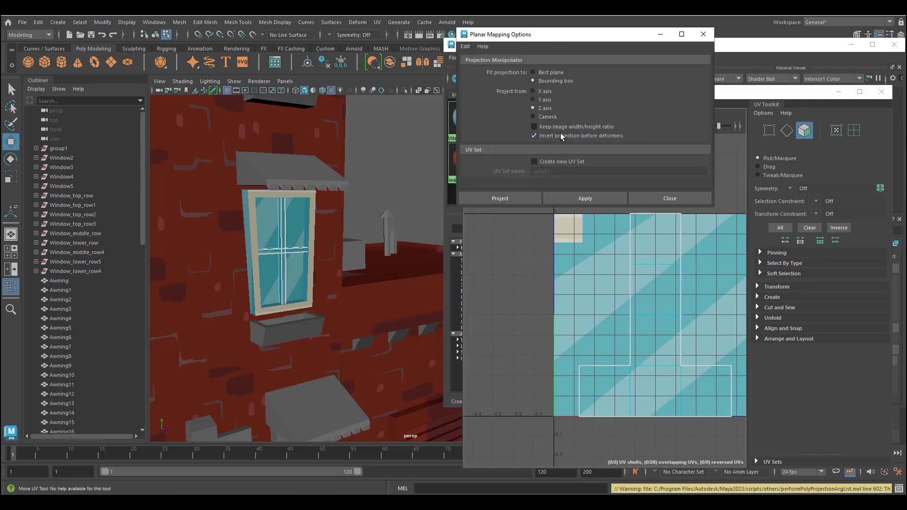
mouse_move(322, 273)
left_mouse_down("alt")
mouse_move(318, 259)
mouse_move(333, 270)
left_mouse_up("alt")
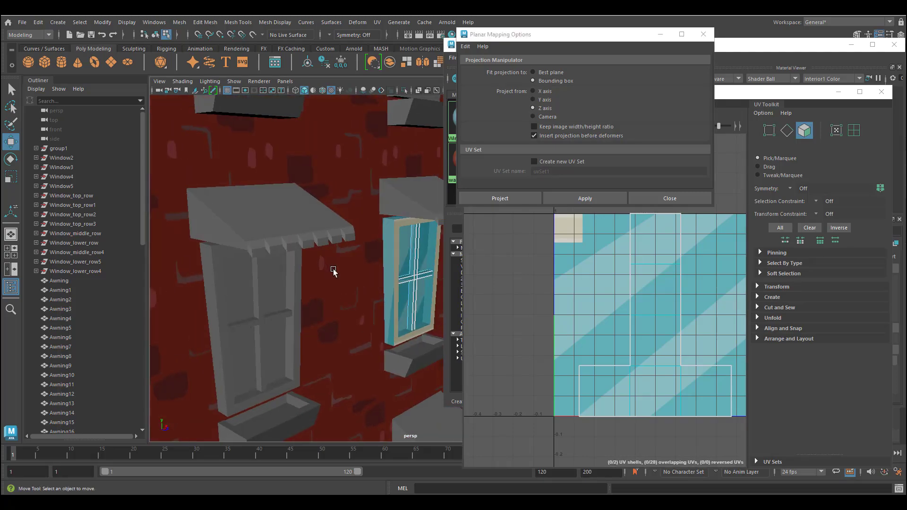